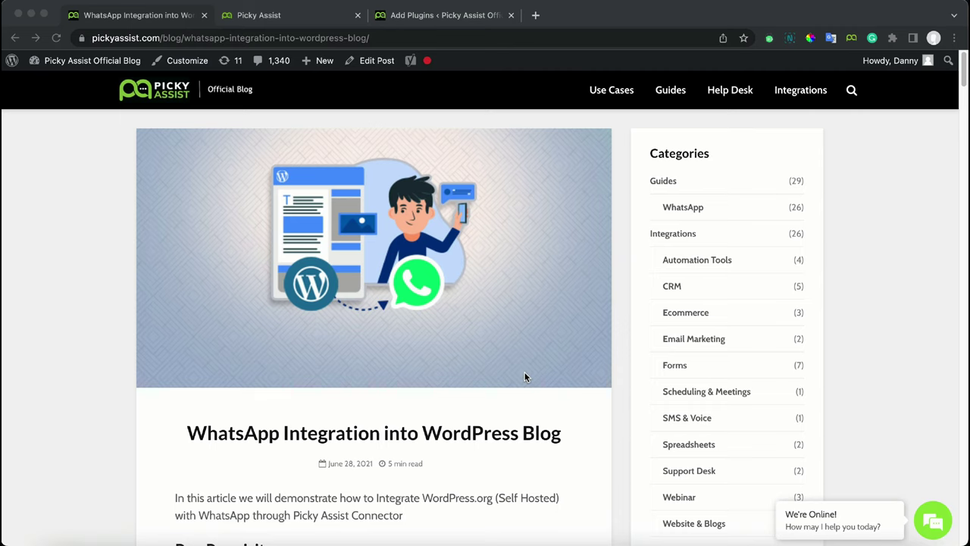
Review the WordPress integration article's prerequisites, WordPress overview and Picky Assist Connector capabilities
{"action": "scroll", "coordinate": [524, 377], "scroll_direction": "down", "scroll_amount": 3}
{"action": "scroll", "coordinate": [524, 376], "scroll_direction": "down", "scroll_amount": 1}
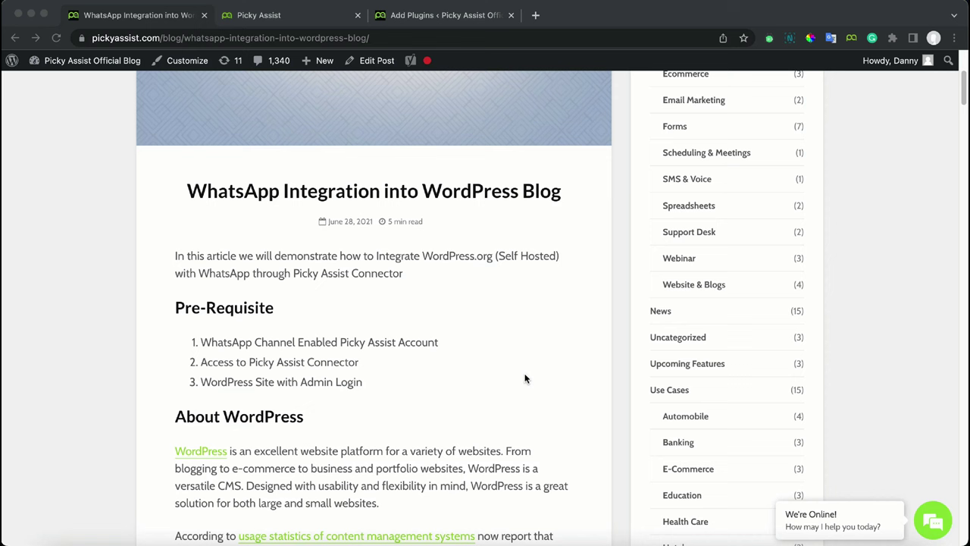
{"action": "scroll", "coordinate": [478, 403], "scroll_direction": "down", "scroll_amount": 5}
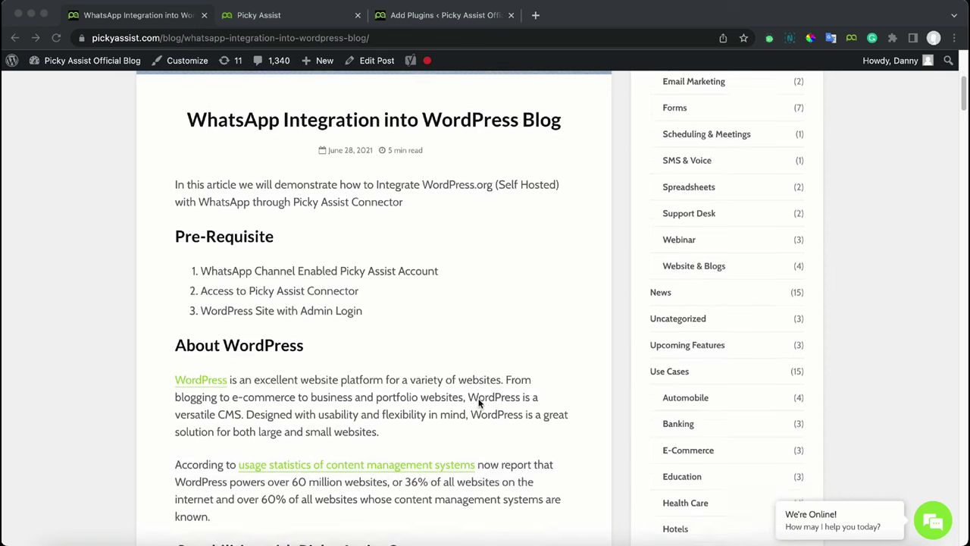
{"action": "scroll", "coordinate": [478, 404], "scroll_direction": "down", "scroll_amount": 2}
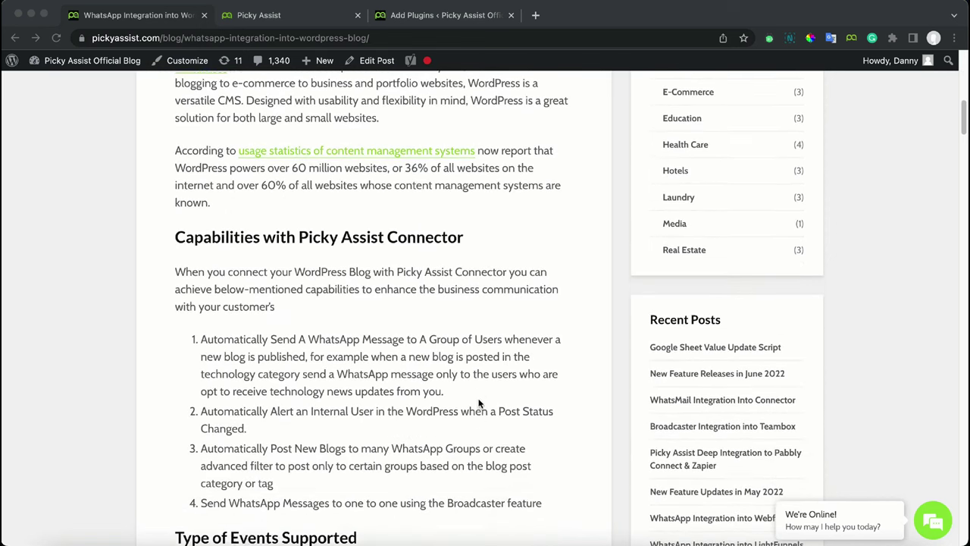
{"action": "scroll", "coordinate": [478, 403], "scroll_direction": "down", "scroll_amount": 1}
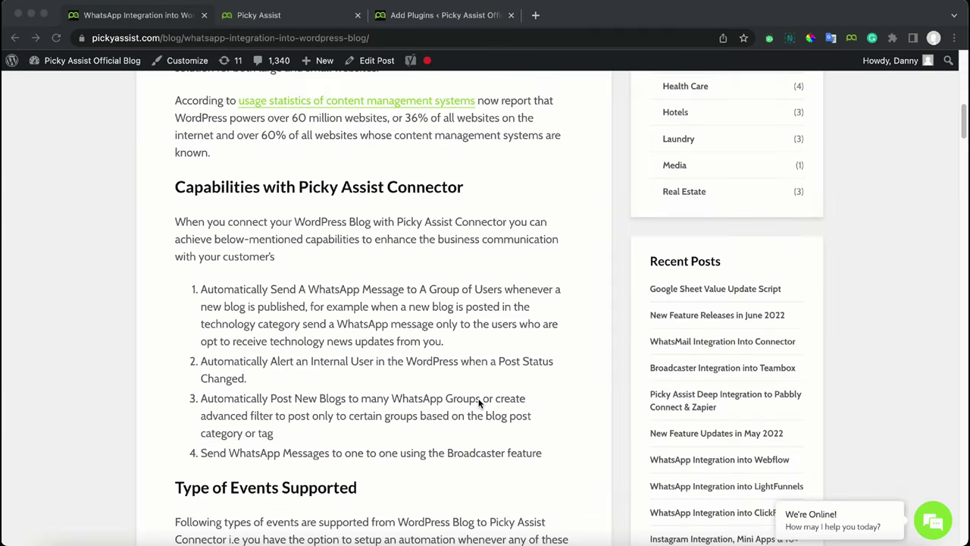
Examine the article's supported event types, from Post through Taxonomy, and continue to the Getting Started section on the Connector URL
{"action": "scroll", "coordinate": [472, 401], "scroll_direction": "down", "scroll_amount": 5}
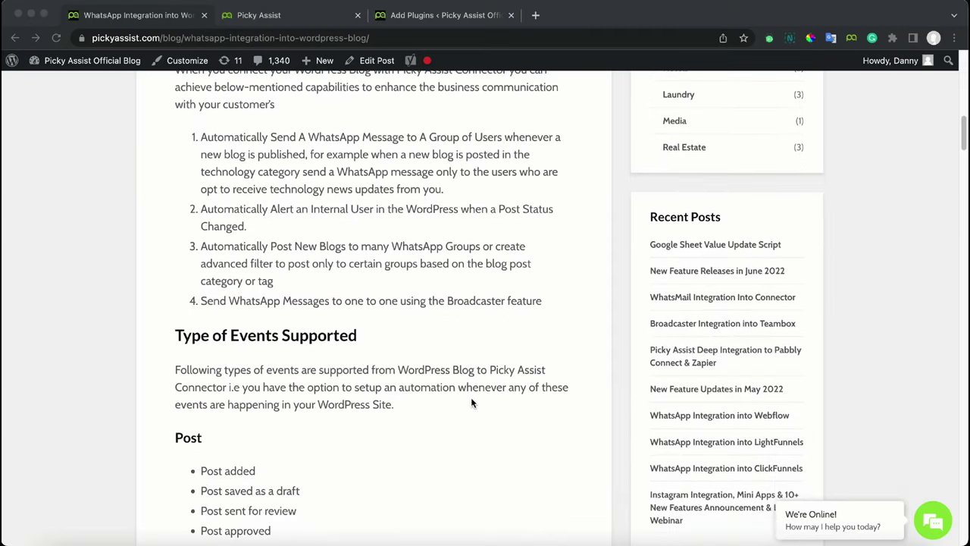
{"action": "scroll", "coordinate": [472, 402], "scroll_direction": "down", "scroll_amount": 2}
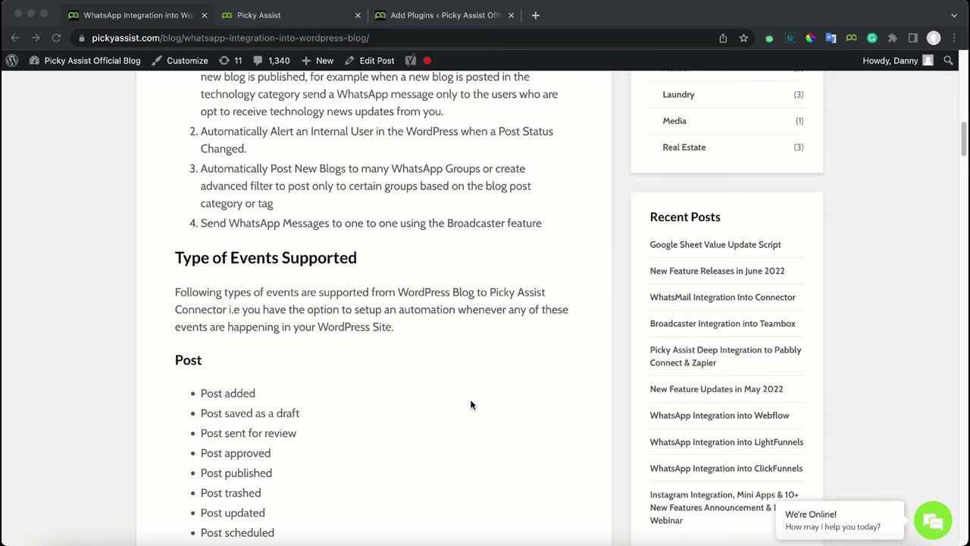
{"action": "scroll", "coordinate": [466, 407], "scroll_direction": "down", "scroll_amount": 1}
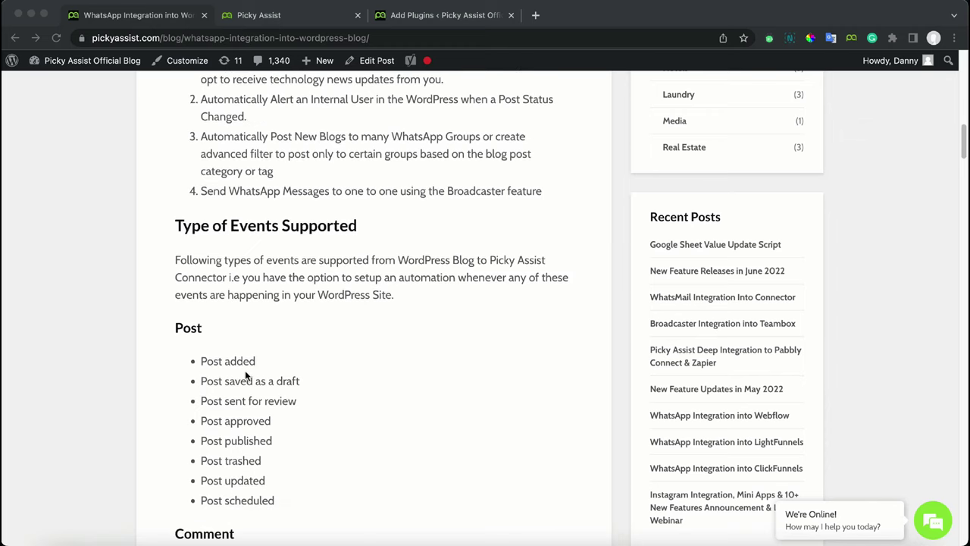
{"action": "scroll", "coordinate": [272, 377], "scroll_direction": "down", "scroll_amount": 1}
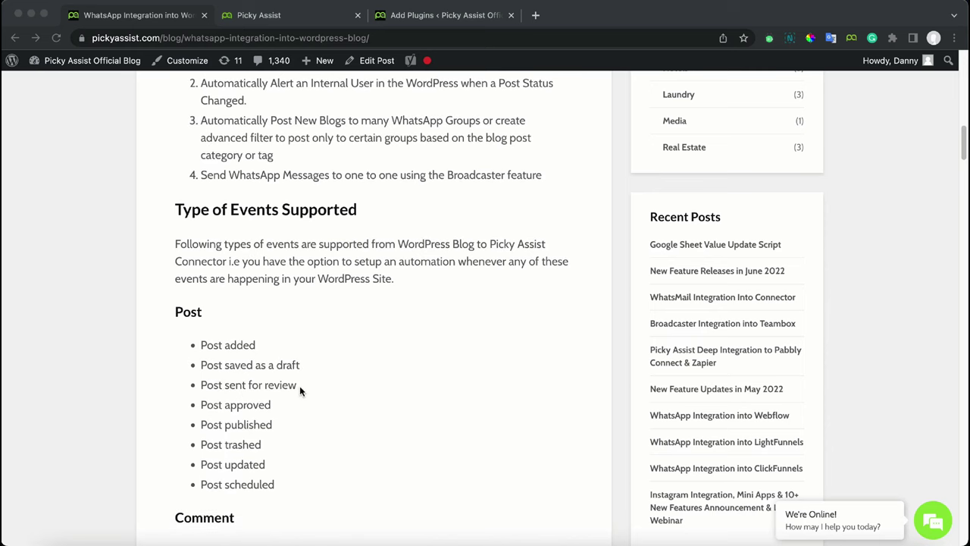
{"action": "scroll", "coordinate": [301, 389], "scroll_direction": "down", "scroll_amount": 1}
{"action": "scroll", "coordinate": [276, 389], "scroll_direction": "down", "scroll_amount": 1}
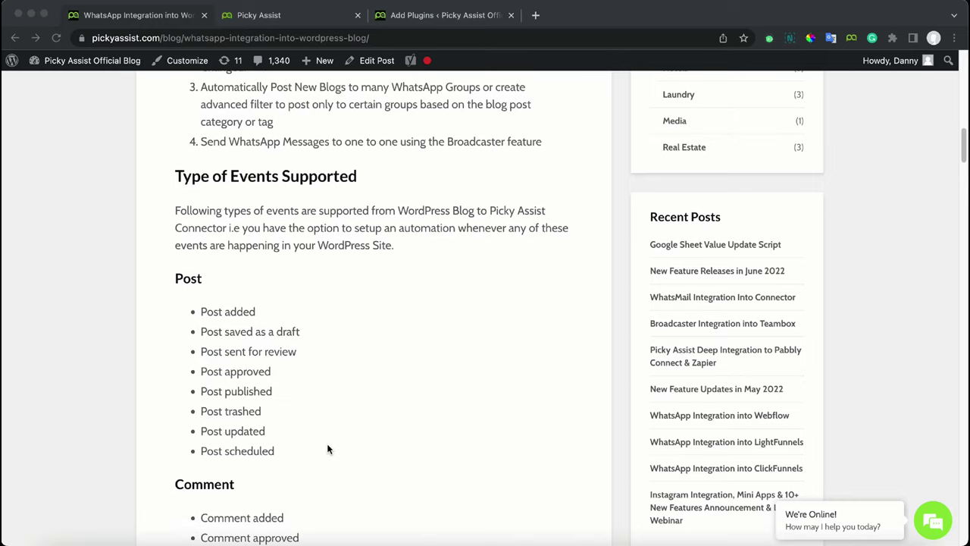
{"action": "scroll", "coordinate": [328, 449], "scroll_direction": "down", "scroll_amount": 1}
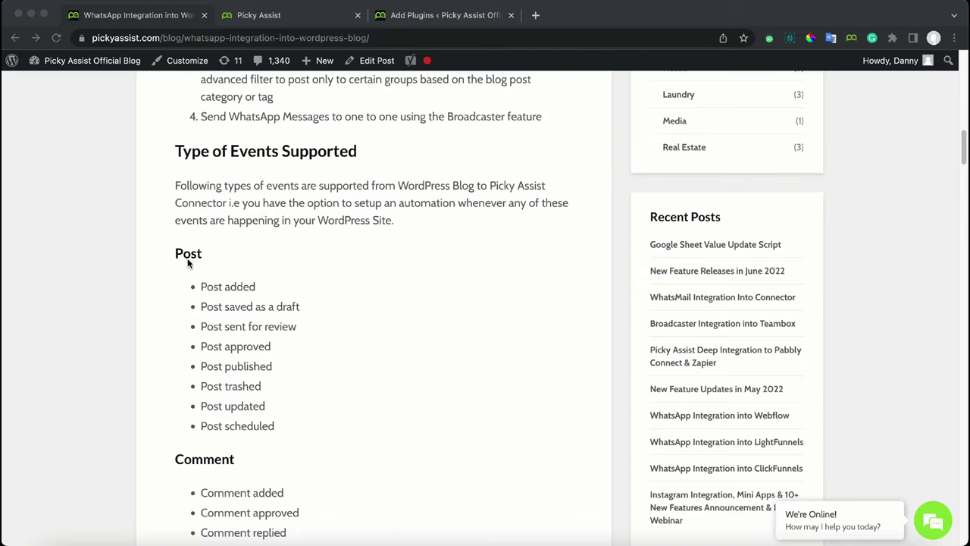
{"action": "scroll", "coordinate": [358, 395], "scroll_direction": "down", "scroll_amount": 2}
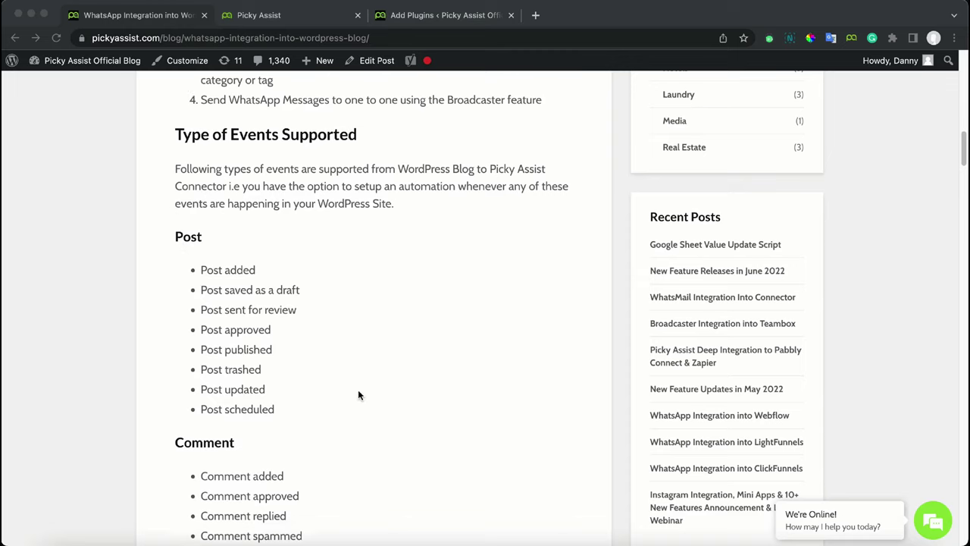
{"action": "scroll", "coordinate": [357, 395], "scroll_direction": "down", "scroll_amount": 10}
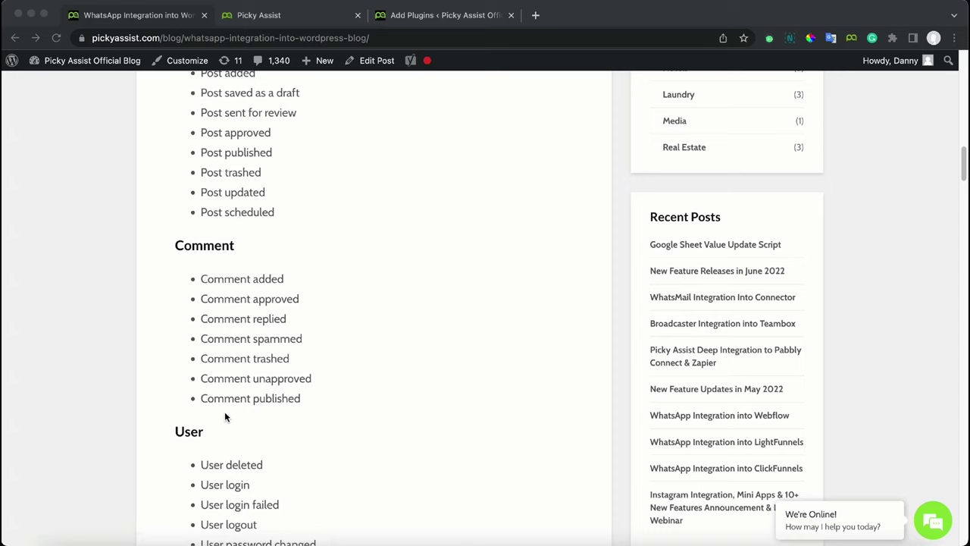
{"action": "scroll", "coordinate": [360, 414], "scroll_direction": "down", "scroll_amount": 14}
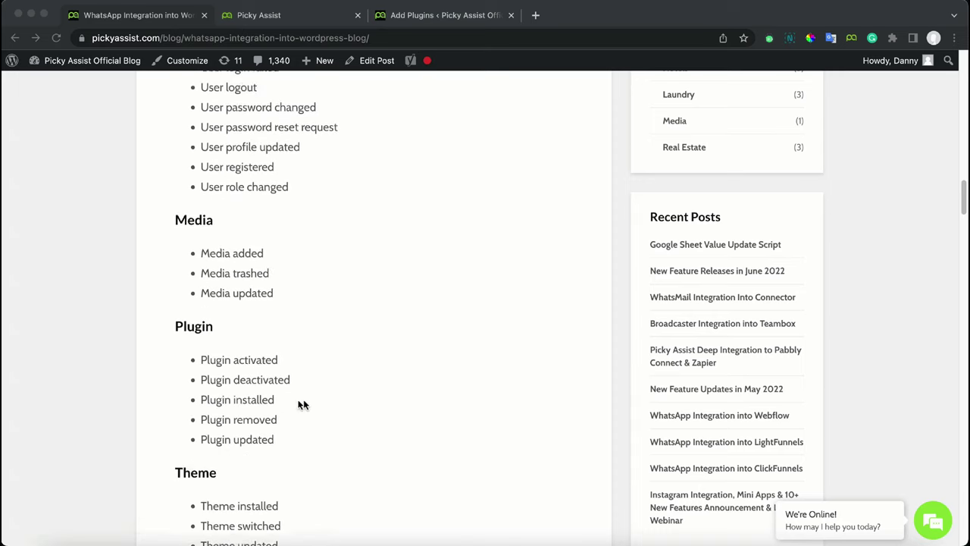
{"action": "scroll", "coordinate": [306, 405], "scroll_direction": "down", "scroll_amount": 11}
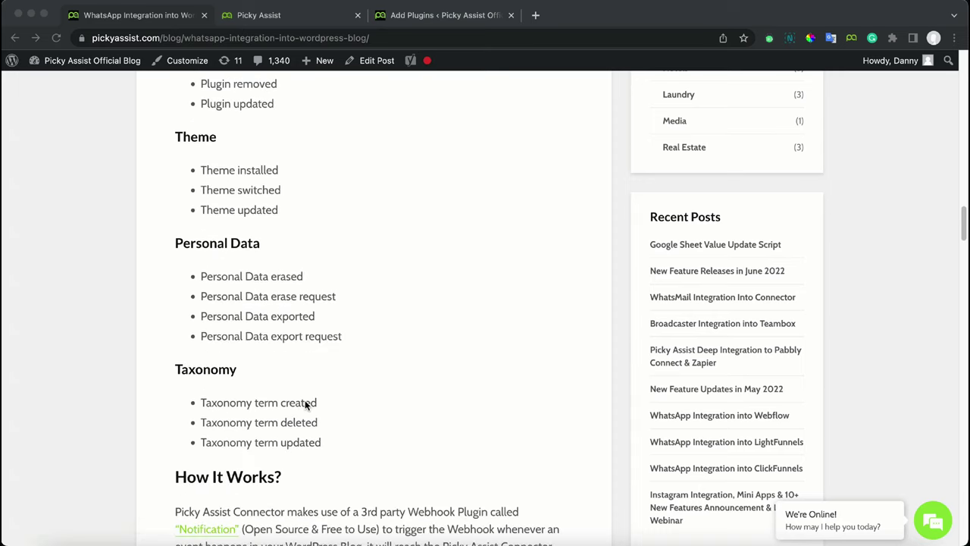
{"action": "scroll", "coordinate": [353, 403], "scroll_direction": "up", "scroll_amount": 20}
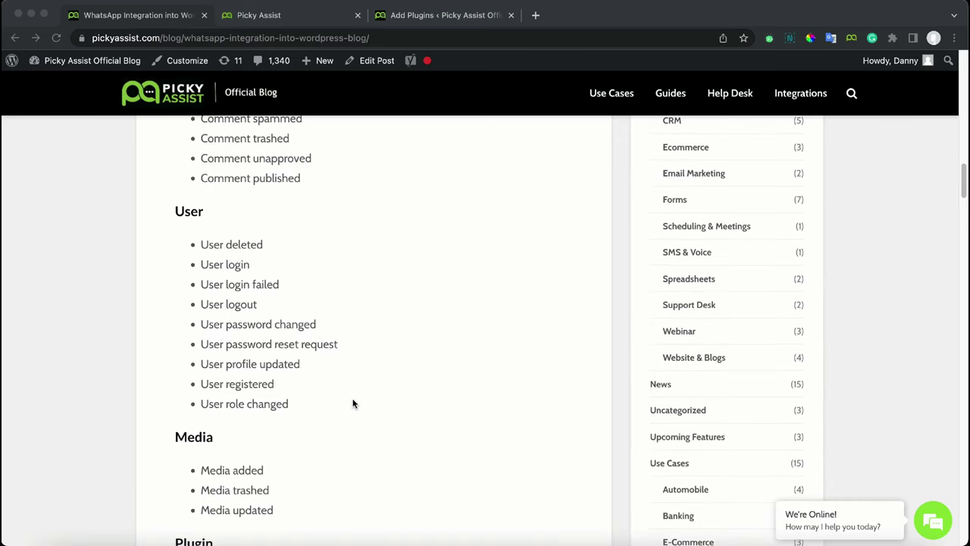
{"action": "scroll", "coordinate": [352, 403], "scroll_direction": "up", "scroll_amount": 10}
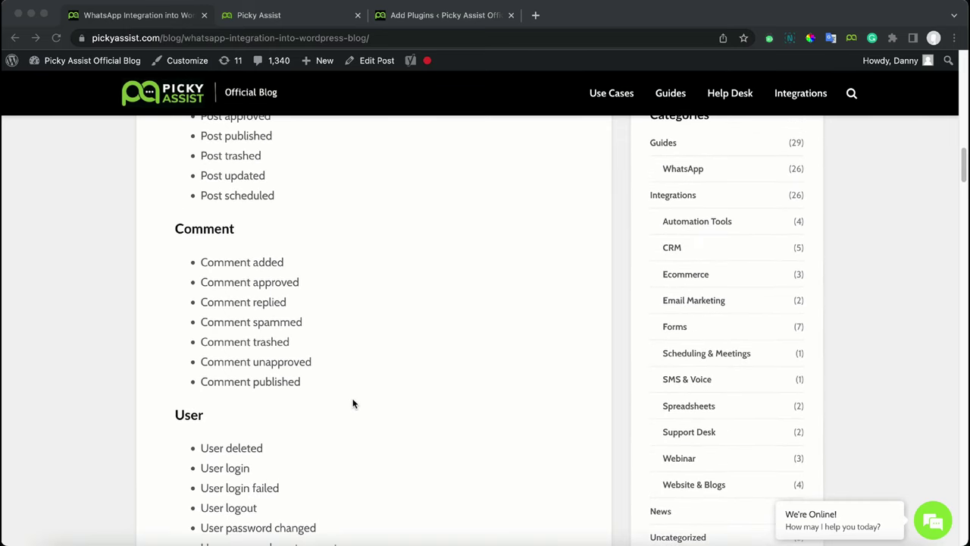
{"action": "scroll", "coordinate": [353, 403], "scroll_direction": "up", "scroll_amount": 8}
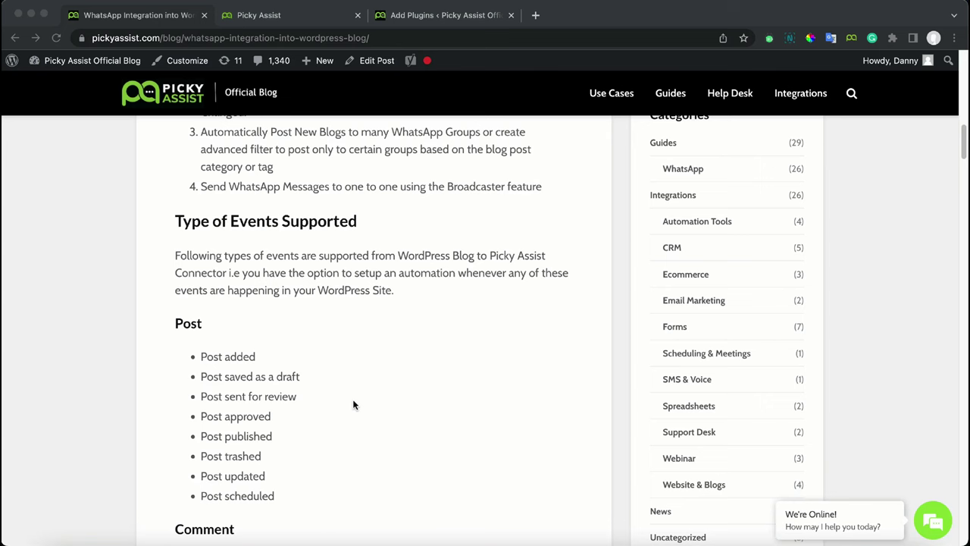
{"action": "scroll", "coordinate": [358, 392], "scroll_direction": "down", "scroll_amount": 15}
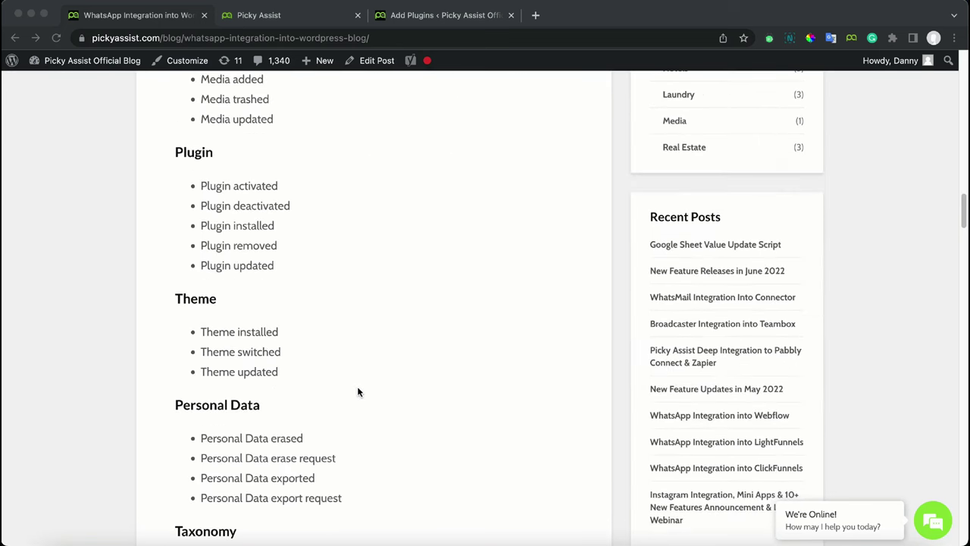
{"action": "scroll", "coordinate": [358, 391], "scroll_direction": "down", "scroll_amount": 5}
{"action": "scroll", "coordinate": [359, 392], "scroll_direction": "up", "scroll_amount": 1}
{"action": "scroll", "coordinate": [358, 392], "scroll_direction": "up", "scroll_amount": 1}
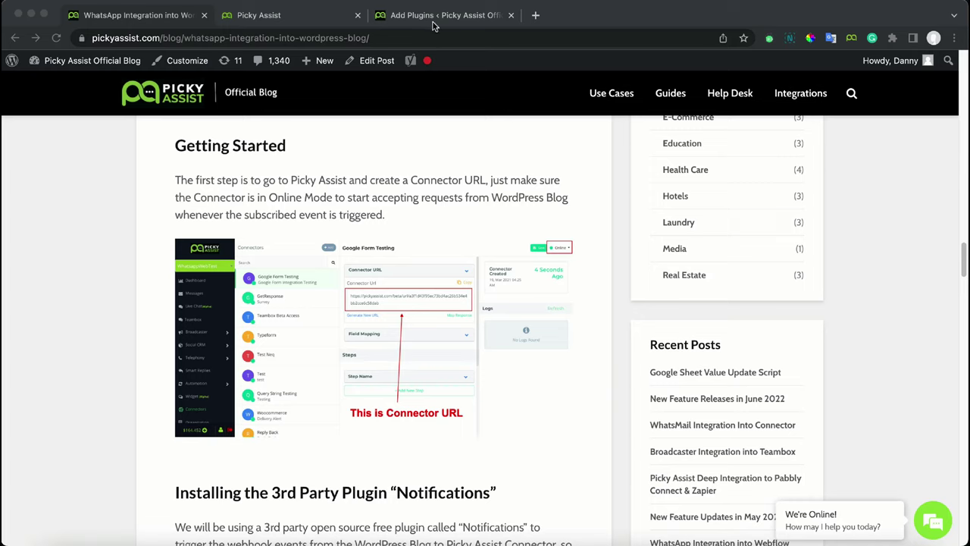
Switch to the Picky Assist web app and open its Connectors automation page
{"action": "left_click", "coordinate": [319, 20]}
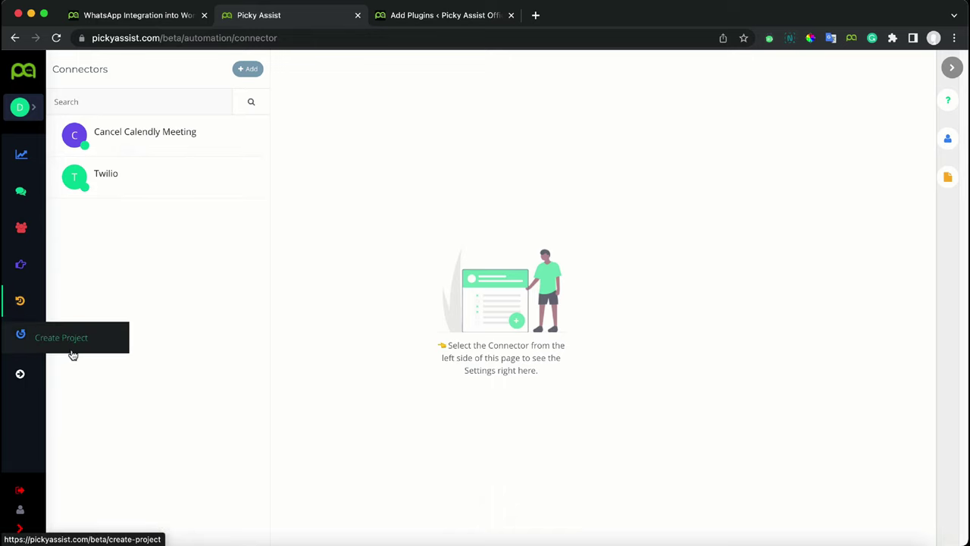
{"action": "left_click", "coordinate": [16, 377]}
{"action": "left_click", "coordinate": [151, 289]}
{"action": "left_click", "coordinate": [137, 369]}
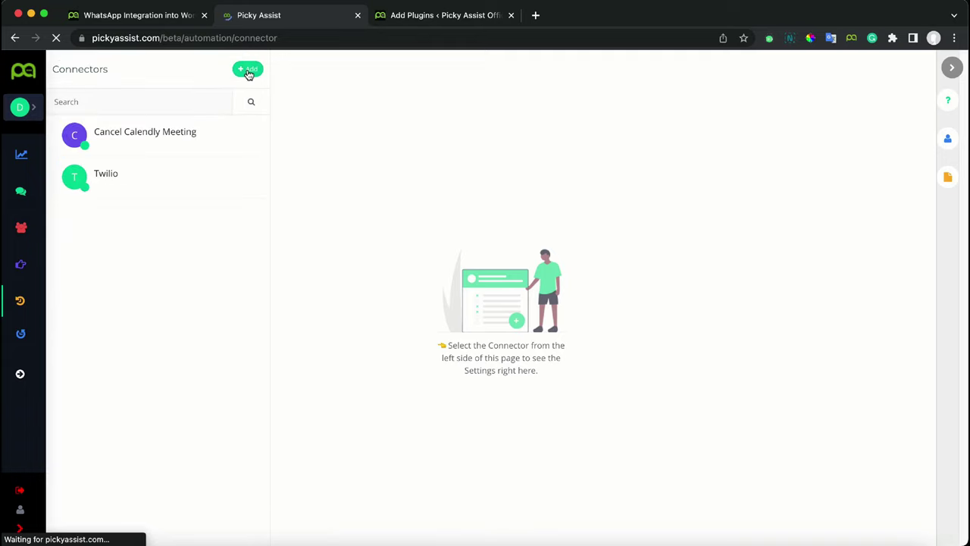
Create a new connector named Wordpress, leaving the description empty
{"action": "left_click", "coordinate": [249, 73]}
{"action": "left_click", "coordinate": [155, 126]}
{"action": "left_click", "coordinate": [155, 125]}
{"action": "type", "text": "Wordpress"}
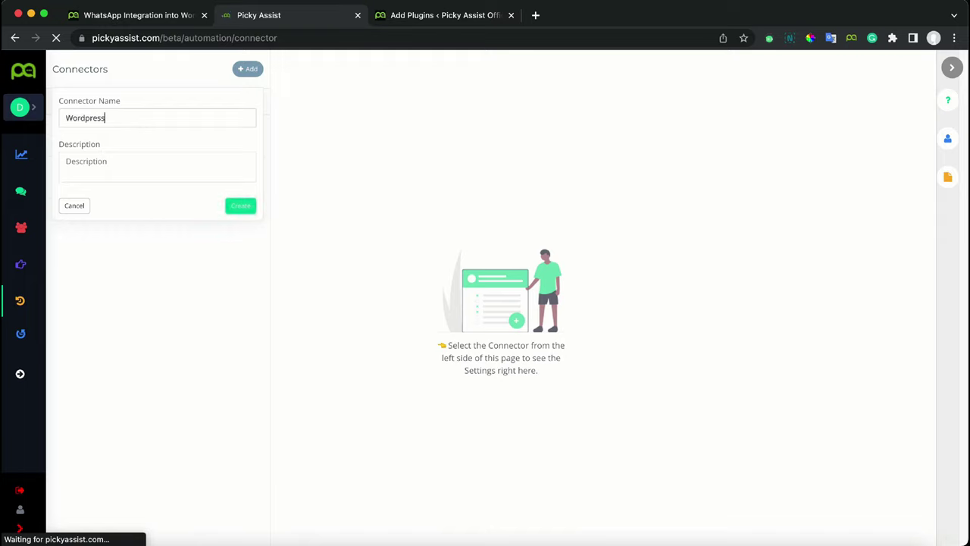
{"action": "left_click", "coordinate": [244, 207]}
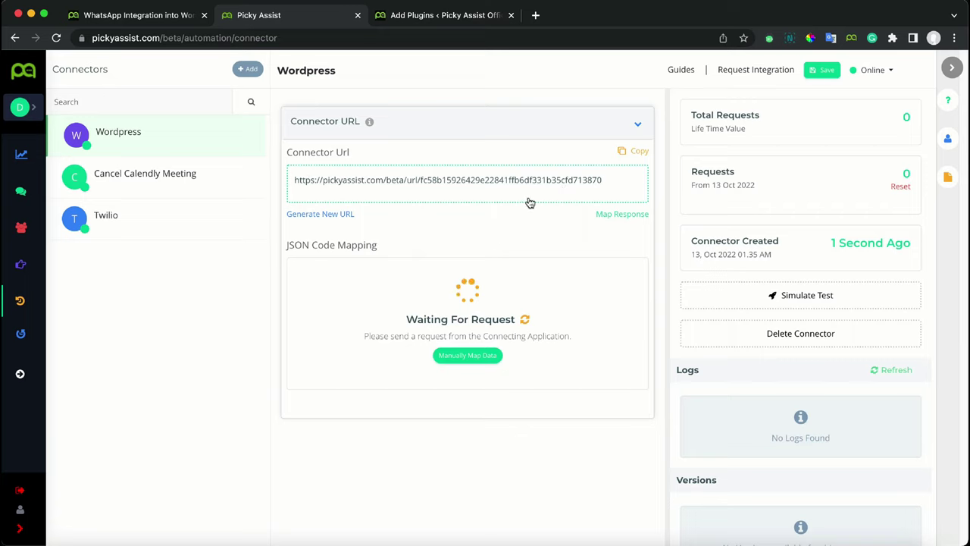
Return to the integration article and copy the plugin name Notifications from the third-party plugin installation heading
{"action": "left_click", "coordinate": [166, 17]}
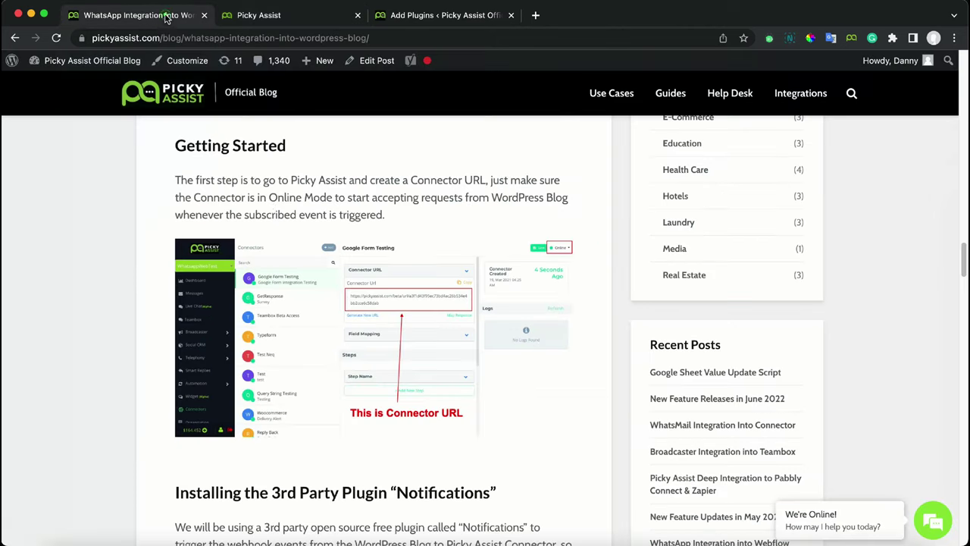
{"action": "scroll", "coordinate": [468, 421], "scroll_direction": "down", "scroll_amount": 3}
{"action": "scroll", "coordinate": [467, 422], "scroll_direction": "down", "scroll_amount": 1}
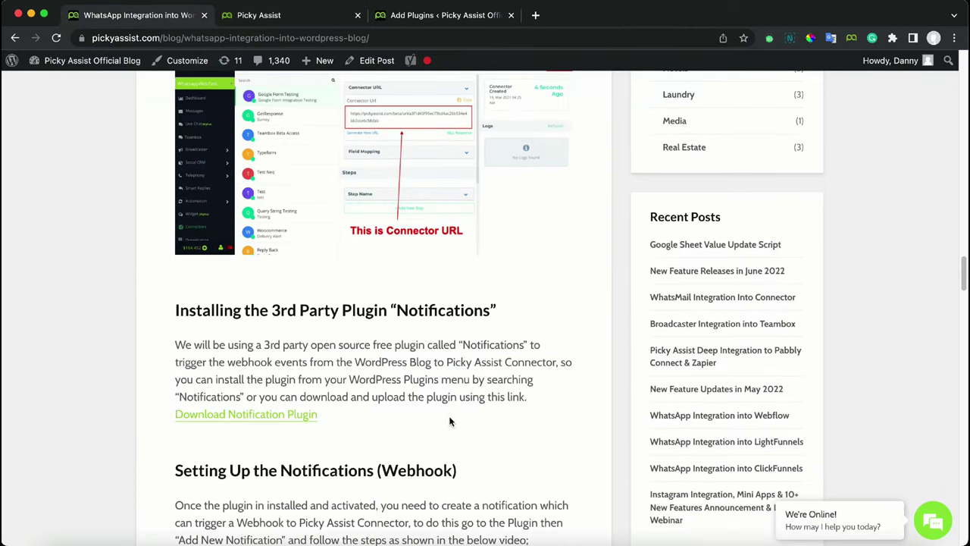
{"action": "scroll", "coordinate": [450, 421], "scroll_direction": "down", "scroll_amount": 1}
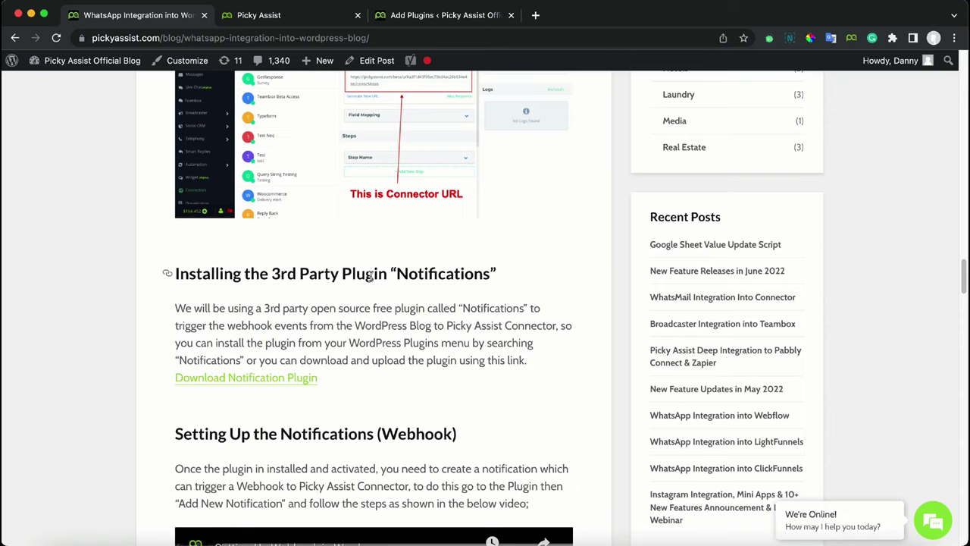
{"action": "double_click", "coordinate": [421, 271]}
{"action": "right_click", "coordinate": [423, 271]}
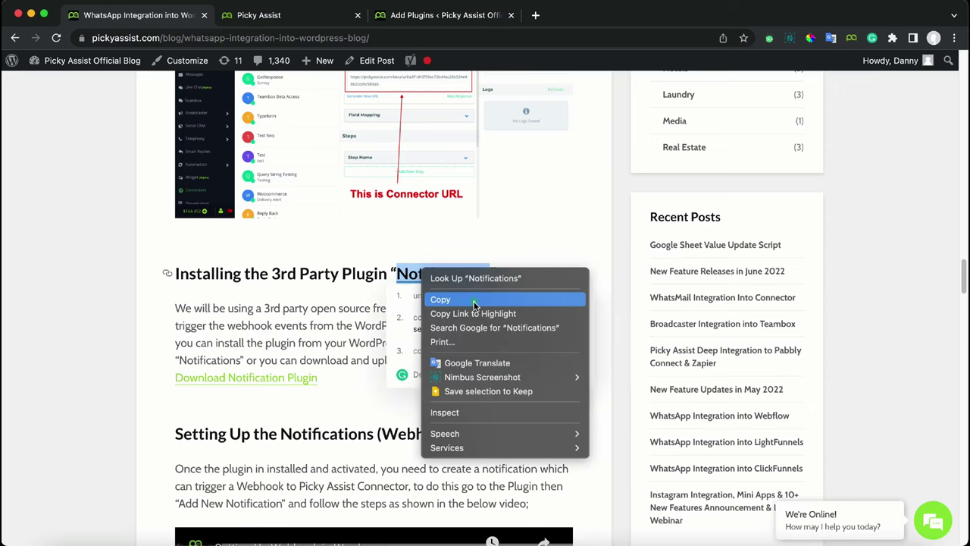
{"action": "left_click", "coordinate": [472, 297]}
{"action": "left_click", "coordinate": [290, 339]}
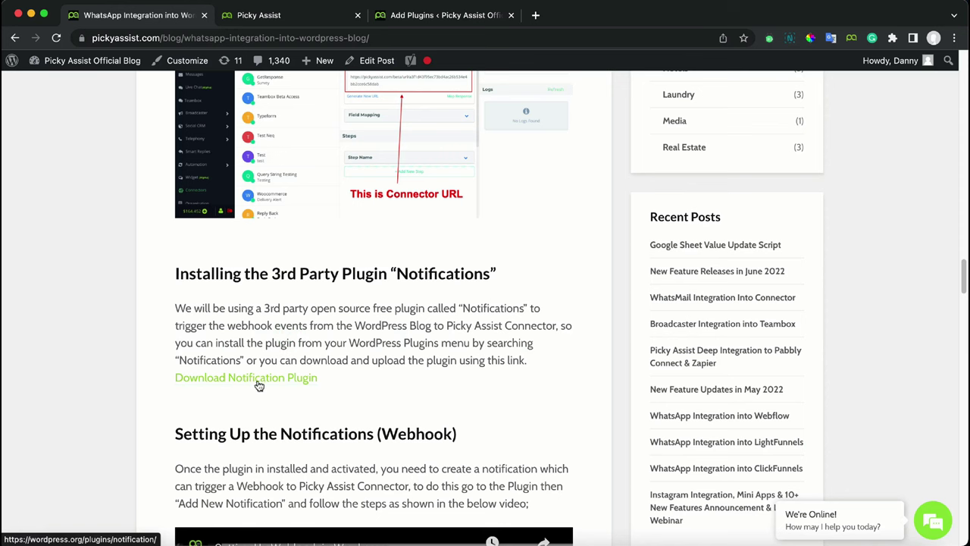
Switch to the WordPress Add Plugins page and search for the copied plugin name Notifications
{"action": "left_click", "coordinate": [448, 17]}
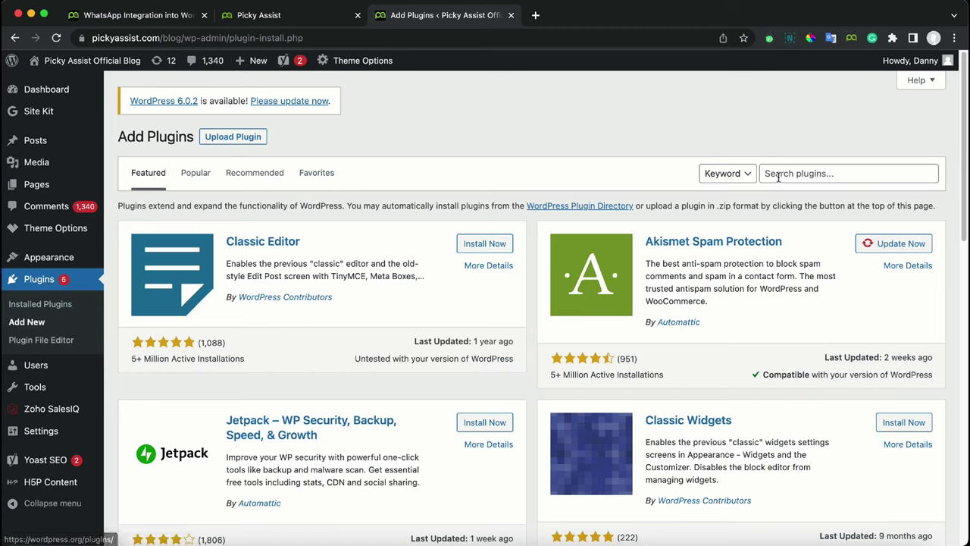
{"action": "left_click", "coordinate": [803, 174]}
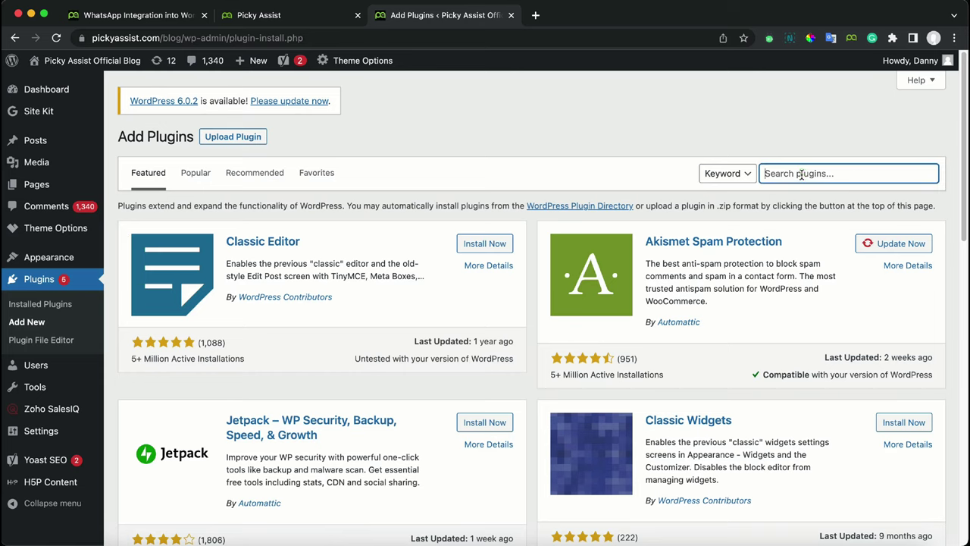
{"action": "right_click", "coordinate": [804, 175]}
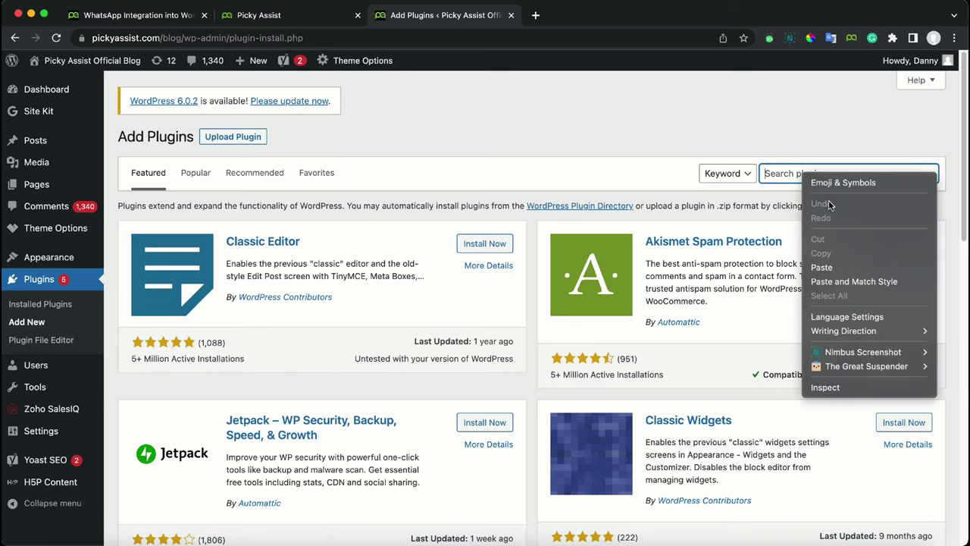
{"action": "left_click", "coordinate": [834, 267]}
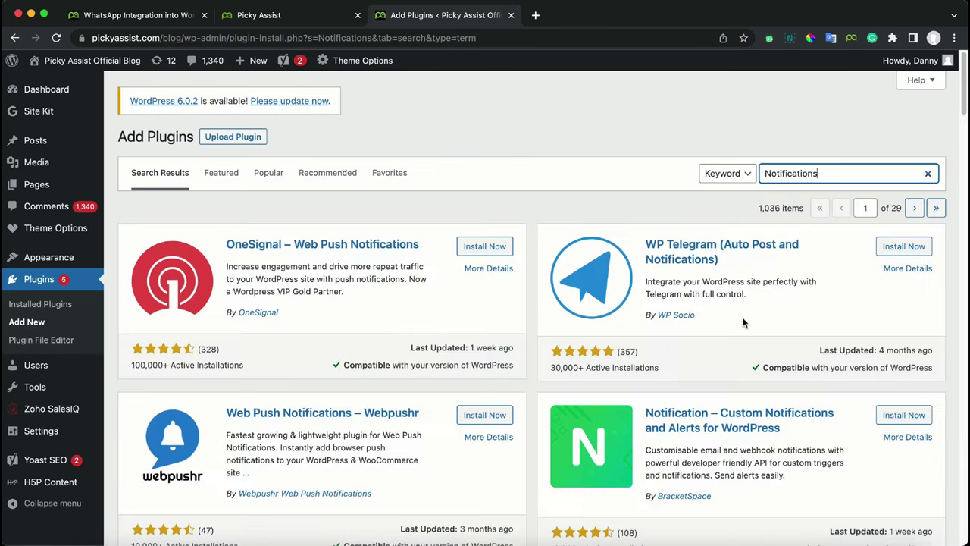
Install the Notification – Custom Notifications and Alerts for WordPress plugin by BracketSpace
{"action": "scroll", "coordinate": [719, 341], "scroll_direction": "down", "scroll_amount": 2}
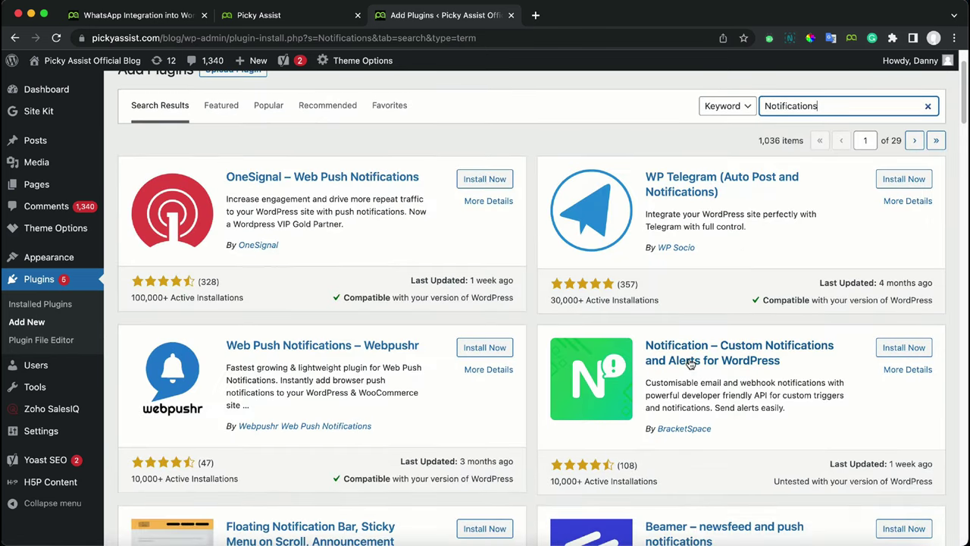
{"action": "scroll", "coordinate": [691, 368], "scroll_direction": "down", "scroll_amount": 1}
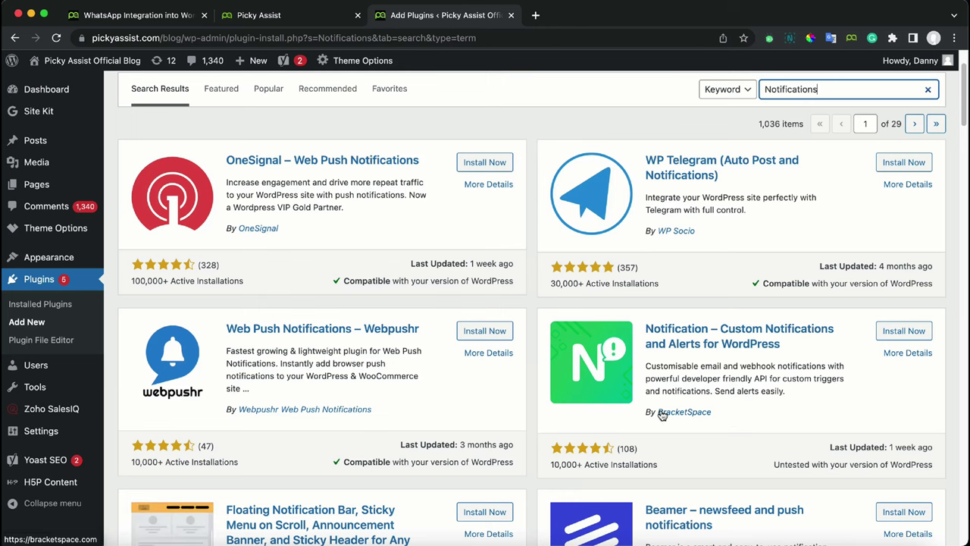
{"action": "left_click", "coordinate": [904, 331]}
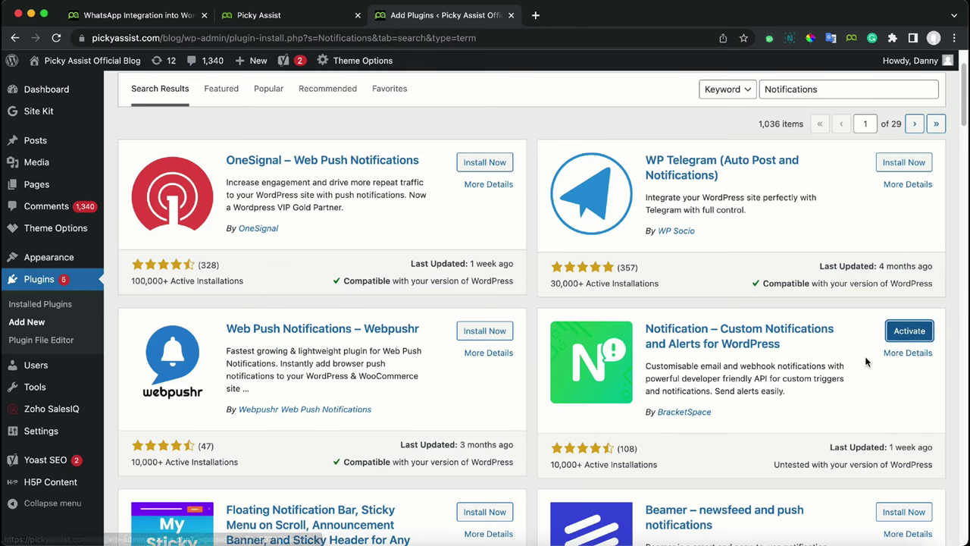
Activate the Notification – Custom Notifications and Alerts plugin and go to its notifications list, skipping the Notification Wizard
{"action": "left_click", "coordinate": [909, 333]}
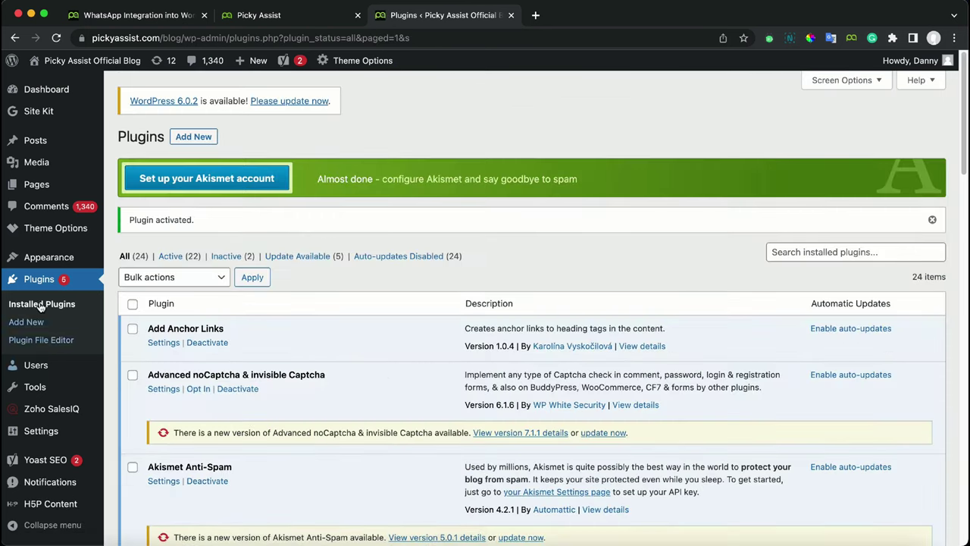
{"action": "mouse_move", "coordinate": [62, 485]}
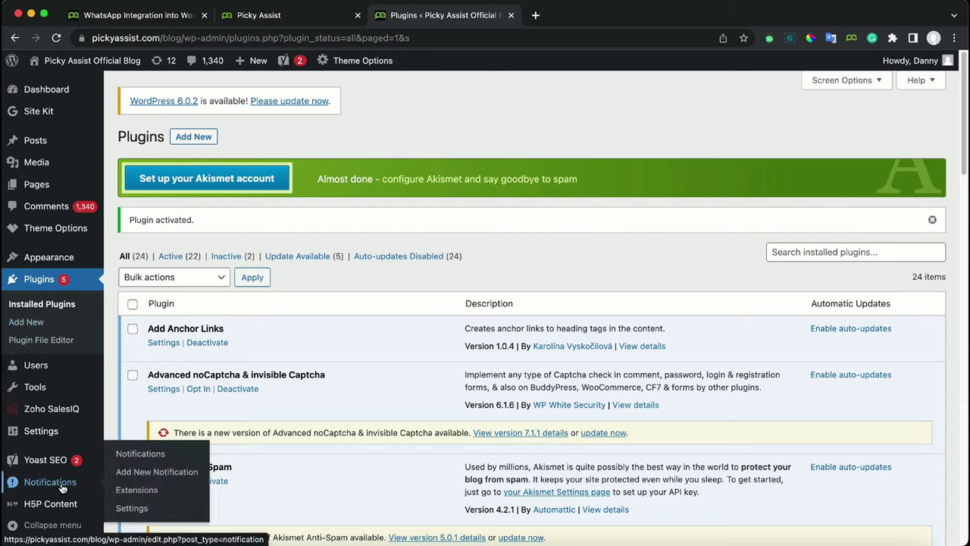
{"action": "left_click", "coordinate": [180, 458]}
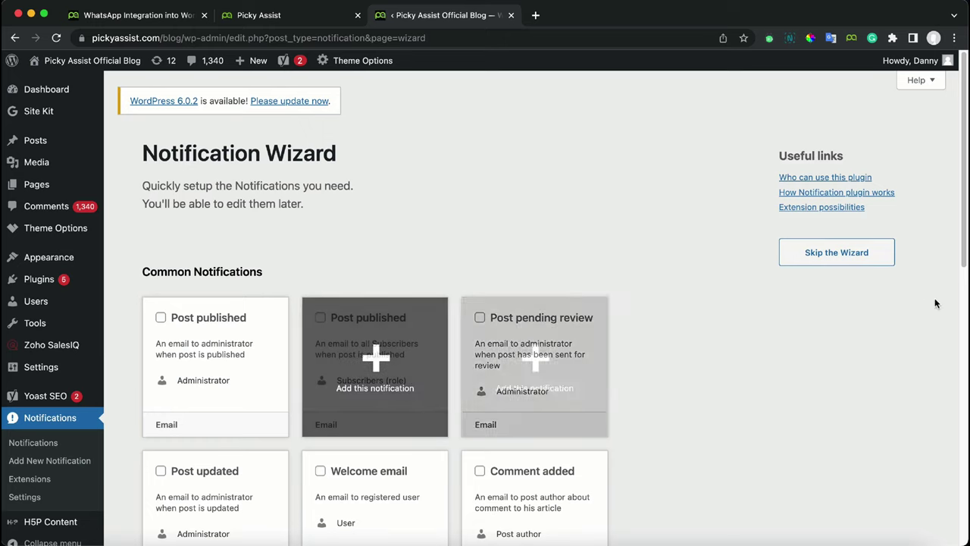
{"action": "left_click", "coordinate": [822, 256]}
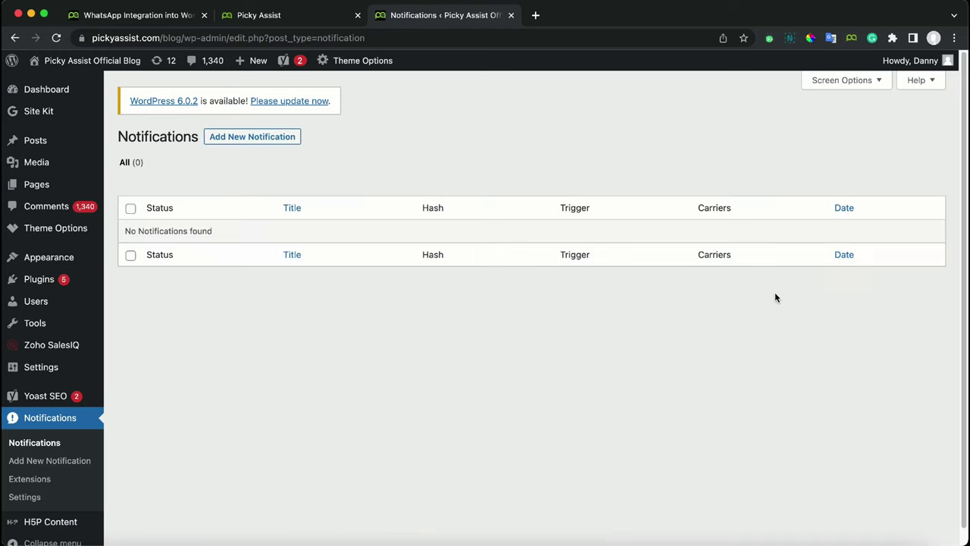
Create a new notification titled Picky Assist with Post published as its trigger
{"action": "left_click", "coordinate": [276, 139]}
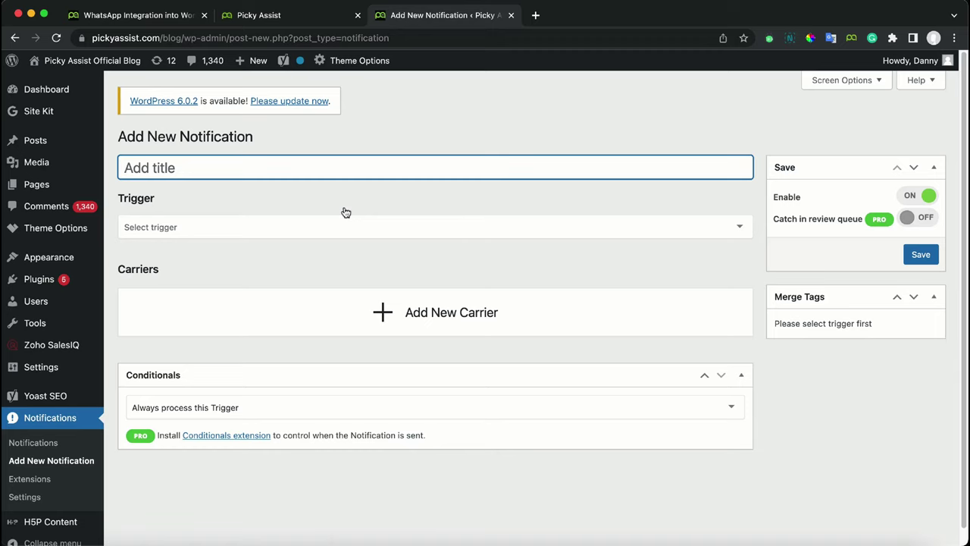
{"action": "left_click", "coordinate": [296, 161]}
{"action": "type", "text": "Picky Assist"}
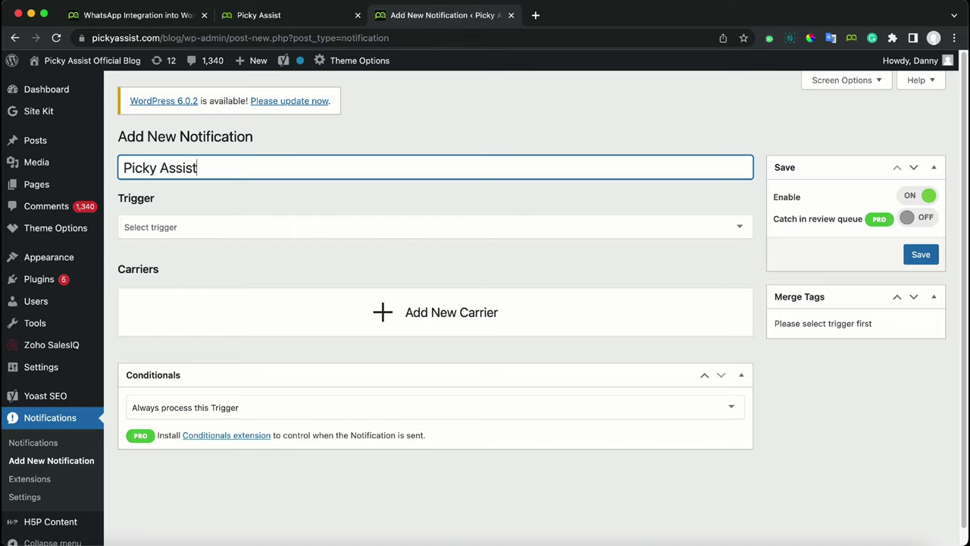
{"action": "left_click", "coordinate": [347, 229]}
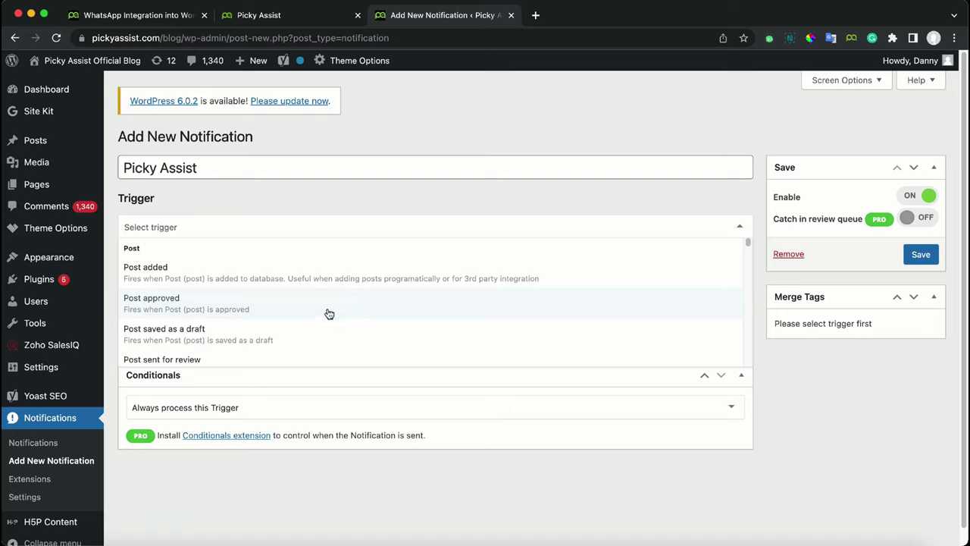
{"action": "scroll", "coordinate": [334, 318], "scroll_direction": "down", "scroll_amount": 3}
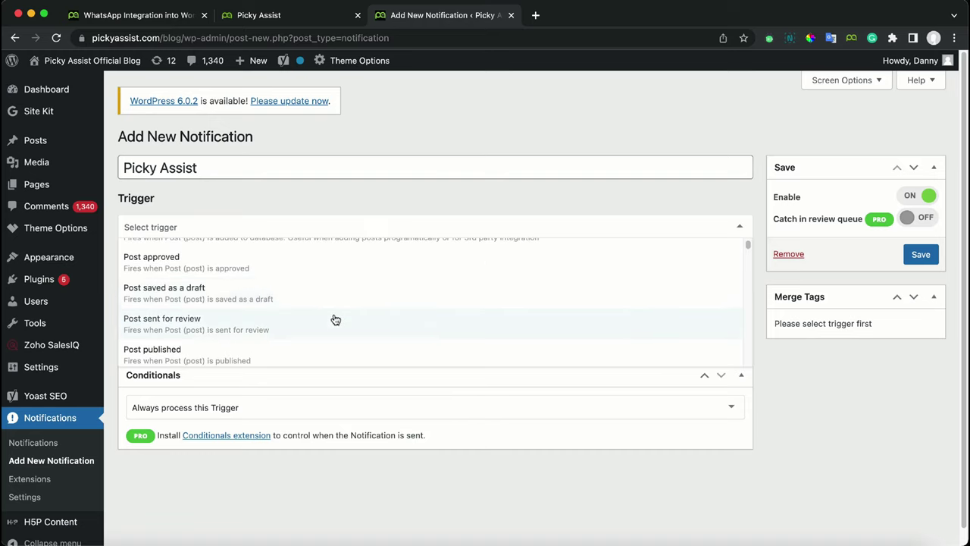
{"action": "scroll", "coordinate": [336, 321], "scroll_direction": "down", "scroll_amount": 1}
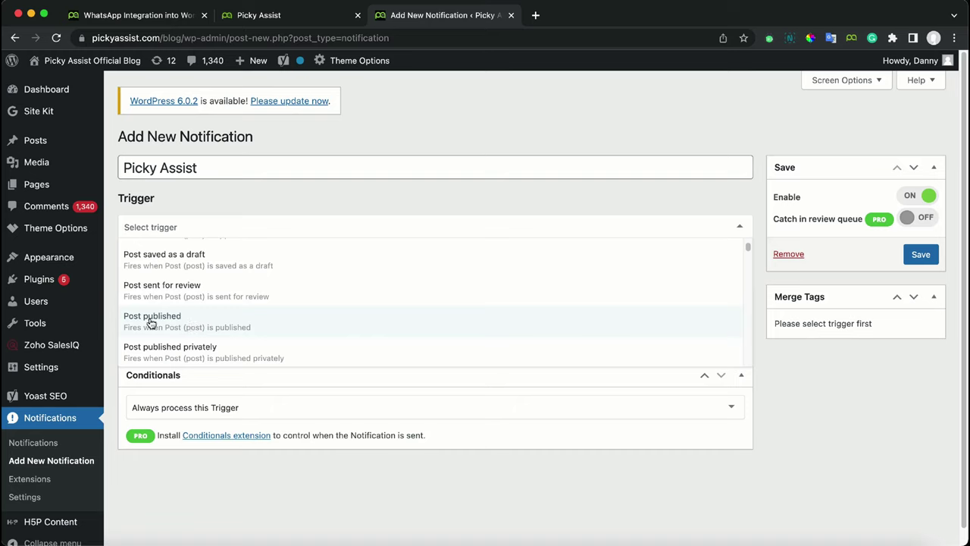
{"action": "left_click", "coordinate": [209, 324]}
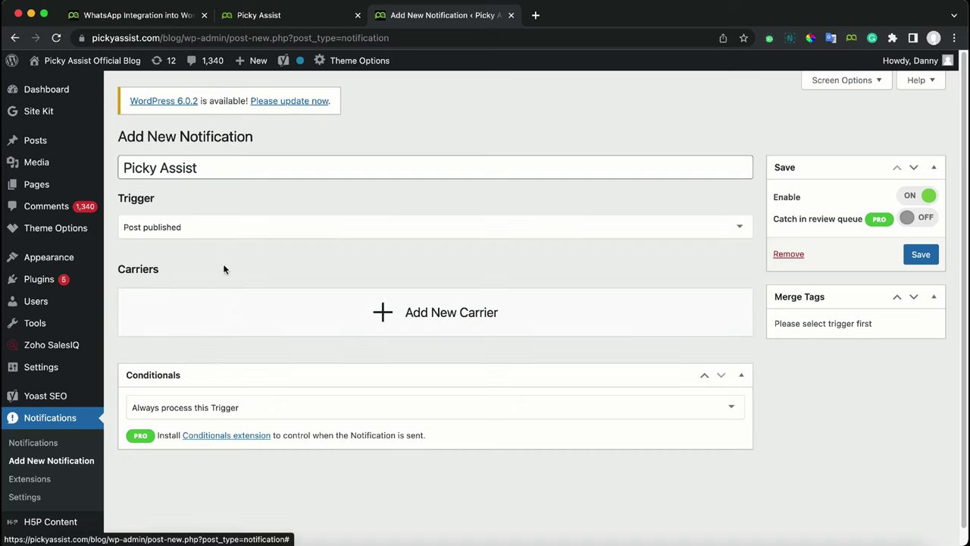
Add a Webhook carrier to the Picky Assist notification
{"action": "left_click", "coordinate": [426, 315]}
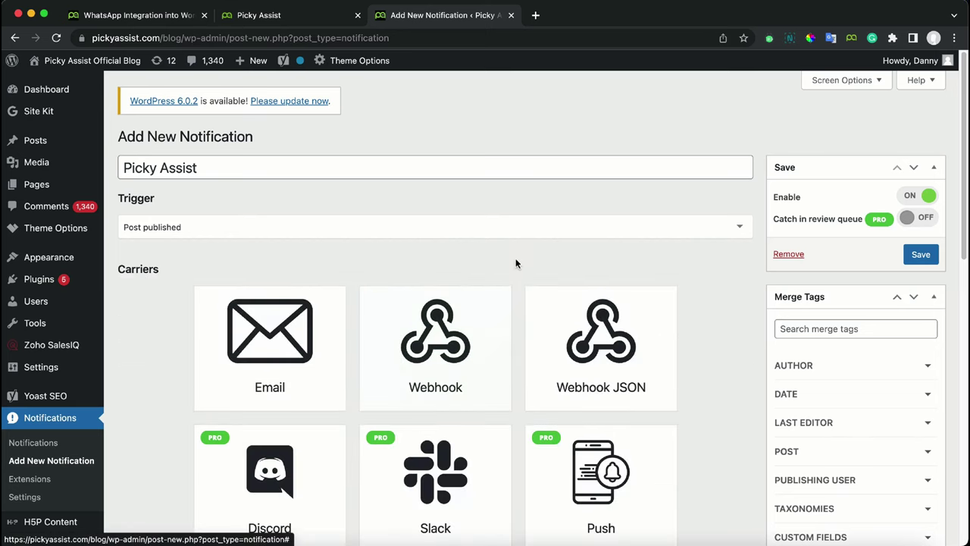
{"action": "scroll", "coordinate": [669, 262], "scroll_direction": "down", "scroll_amount": 1}
{"action": "scroll", "coordinate": [682, 265], "scroll_direction": "down", "scroll_amount": 1}
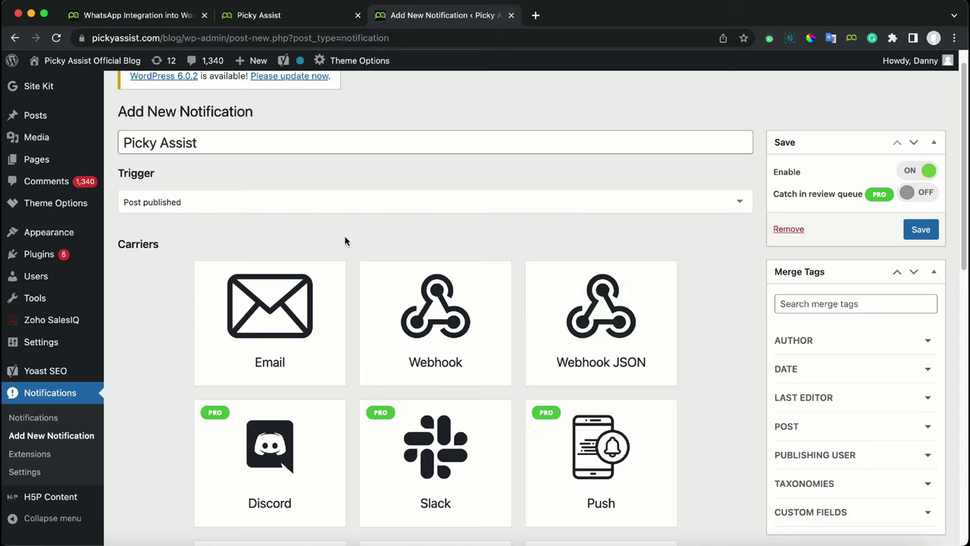
{"action": "scroll", "coordinate": [743, 348], "scroll_direction": "down", "scroll_amount": 1}
{"action": "scroll", "coordinate": [744, 348], "scroll_direction": "down", "scroll_amount": 1}
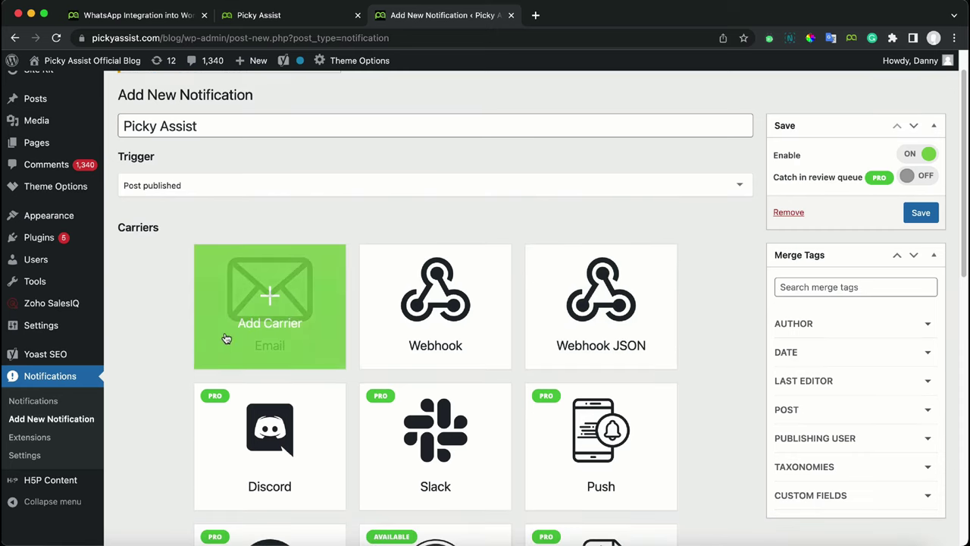
{"action": "left_click", "coordinate": [441, 347]}
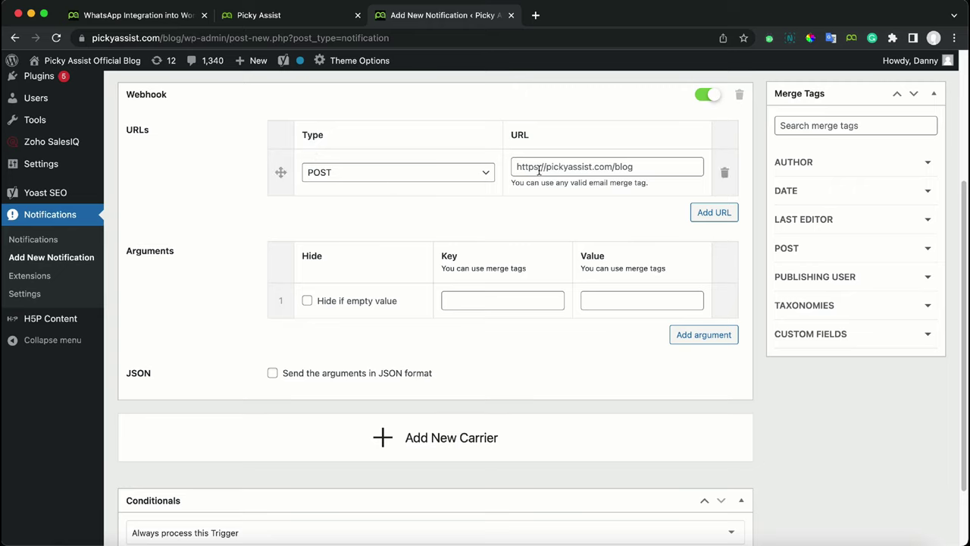
Copy the Wordpress connector's URL from Picky Assist and paste it as the POST URL of the WordPress notification's webhook
{"action": "left_click", "coordinate": [255, 17]}
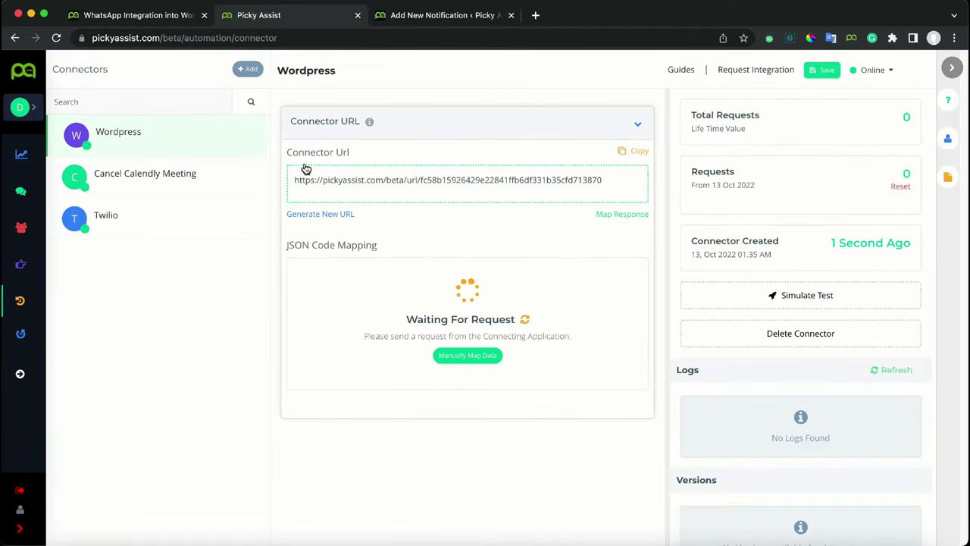
{"action": "left_click", "coordinate": [638, 152]}
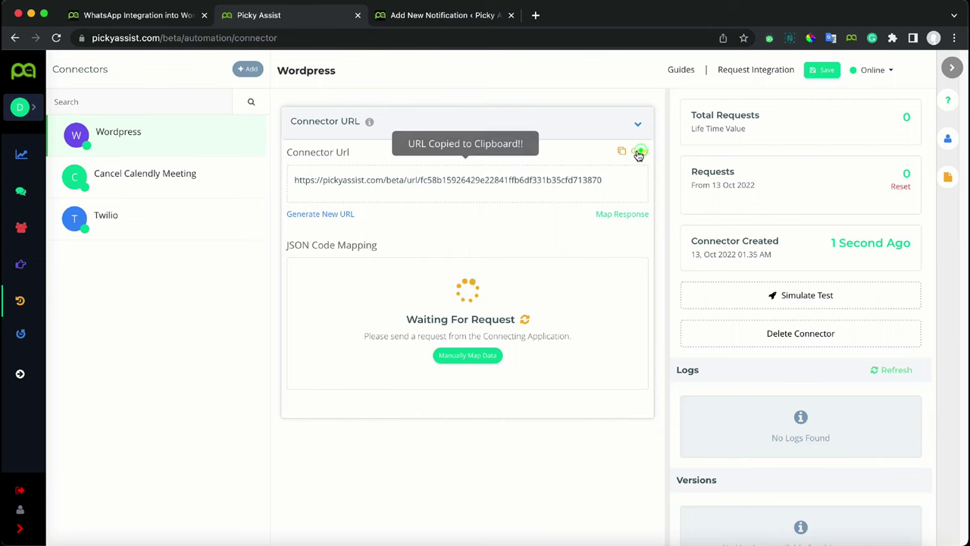
{"action": "left_click", "coordinate": [438, 16]}
{"action": "left_click", "coordinate": [542, 167]}
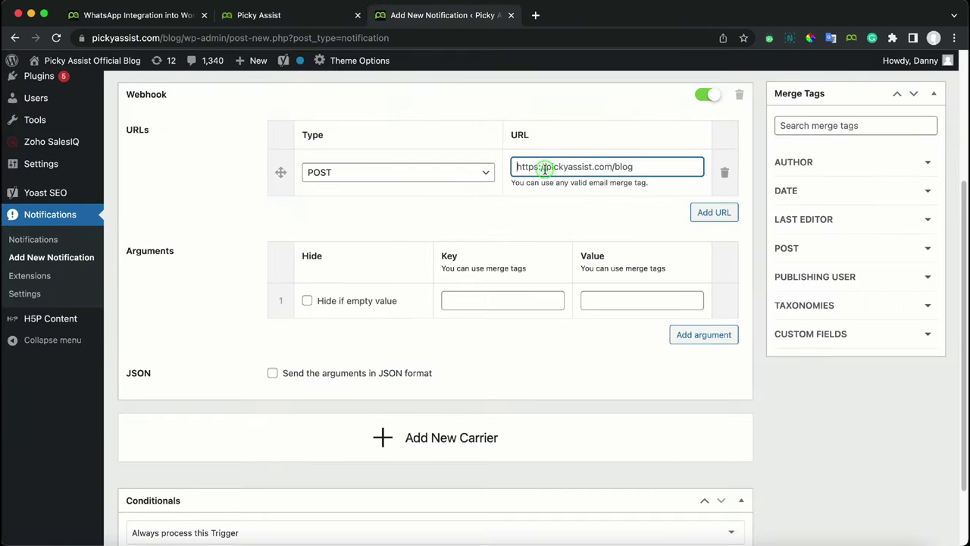
{"action": "key", "text": "super+v"}
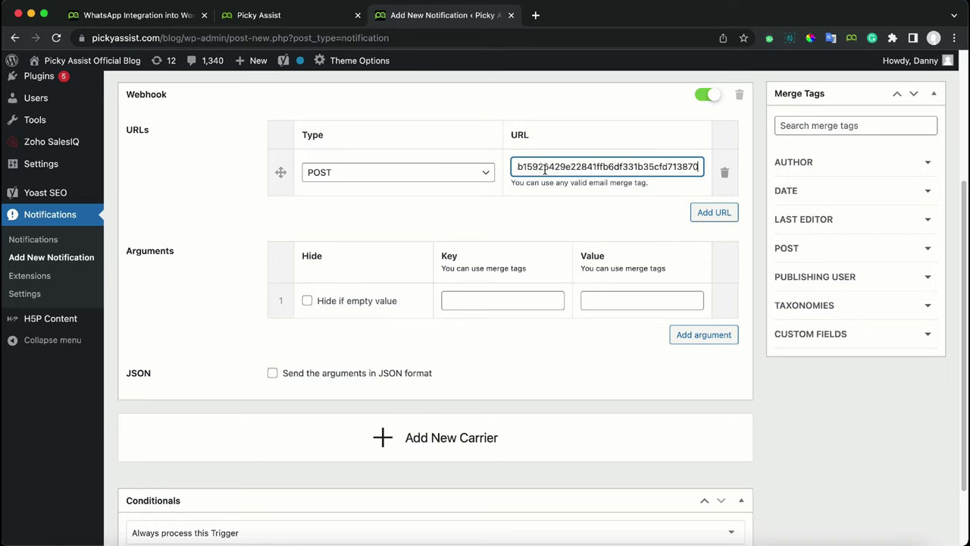
{"action": "left_click", "coordinate": [507, 217]}
Fill the webhook's first argument with the key title and the post title merge tag {post_title} as its value
{"action": "scroll", "coordinate": [538, 265], "scroll_direction": "down", "scroll_amount": 1}
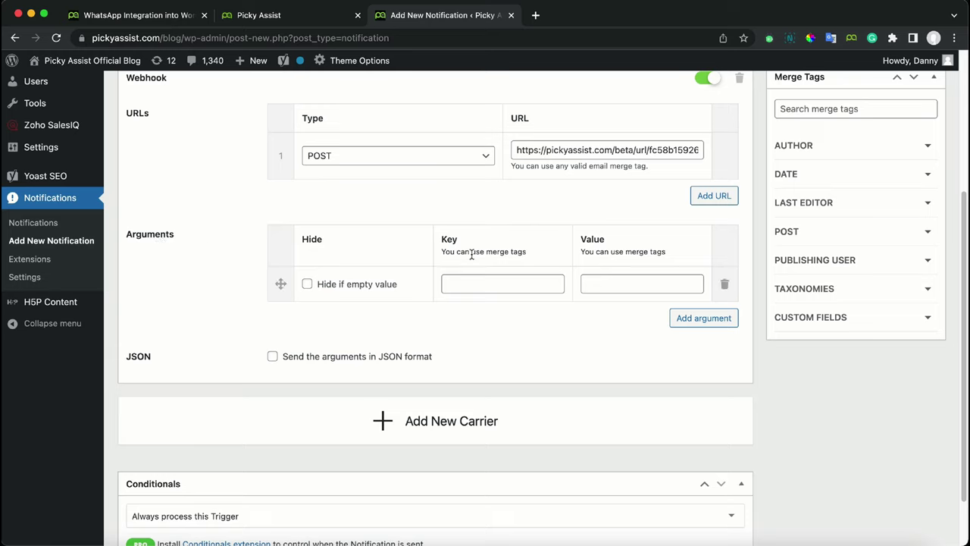
{"action": "left_click", "coordinate": [490, 280]}
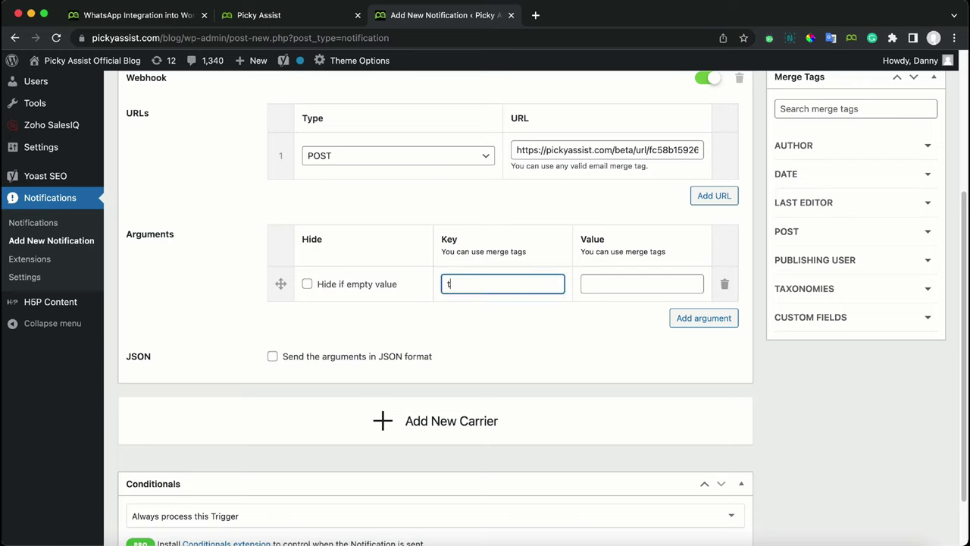
{"action": "type", "text": "title"}
{"action": "left_click", "coordinate": [619, 281]}
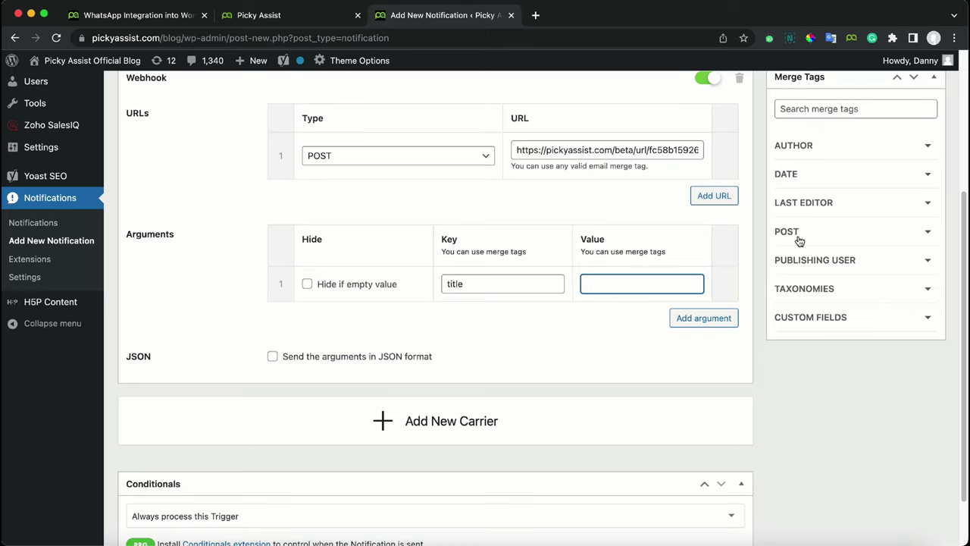
{"action": "left_click", "coordinate": [841, 235]}
{"action": "scroll", "coordinate": [839, 320], "scroll_direction": "down", "scroll_amount": 1}
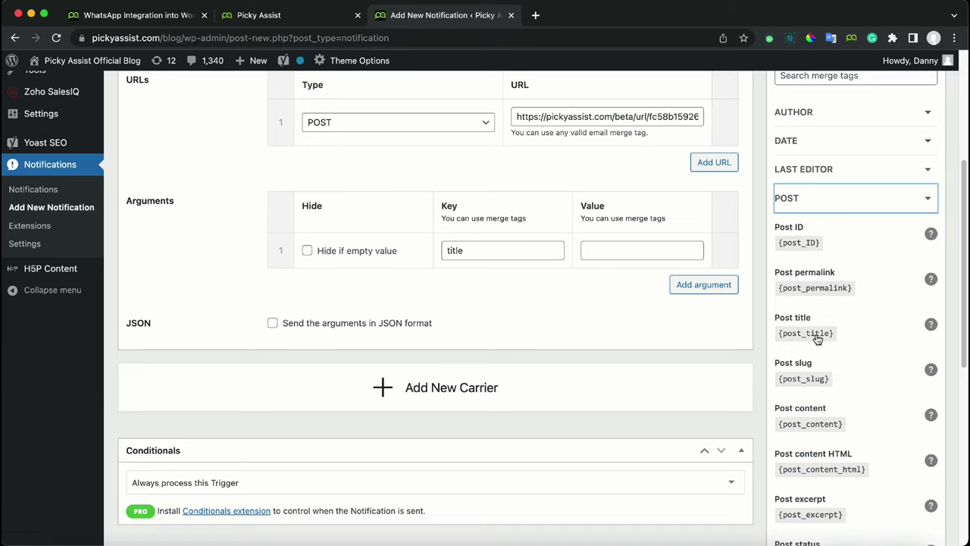
{"action": "left_click", "coordinate": [817, 337]}
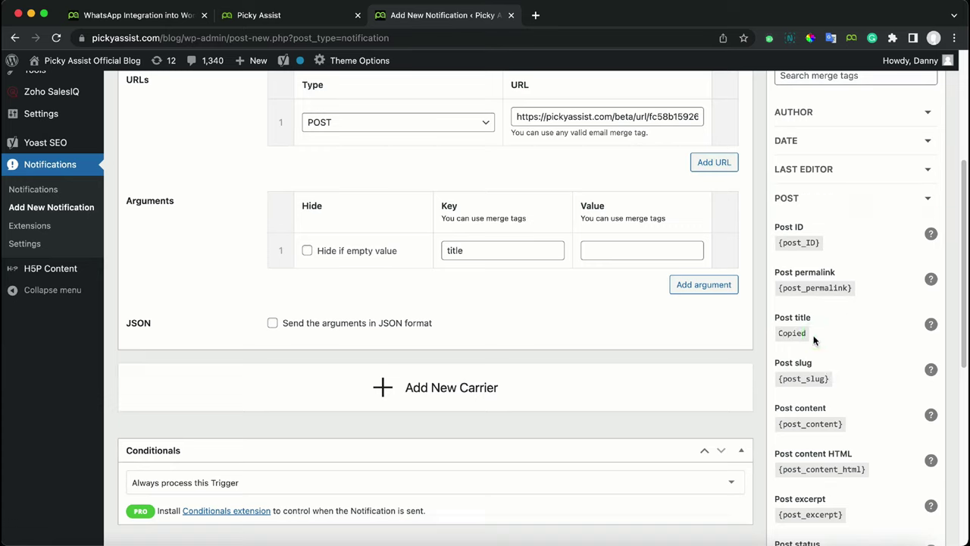
{"action": "left_click", "coordinate": [647, 253]}
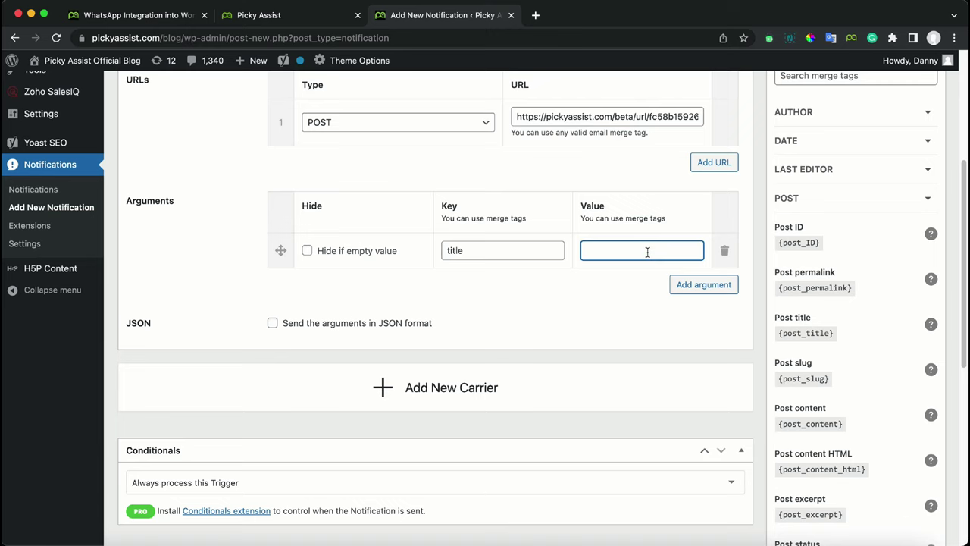
{"action": "key", "text": "super+v"}
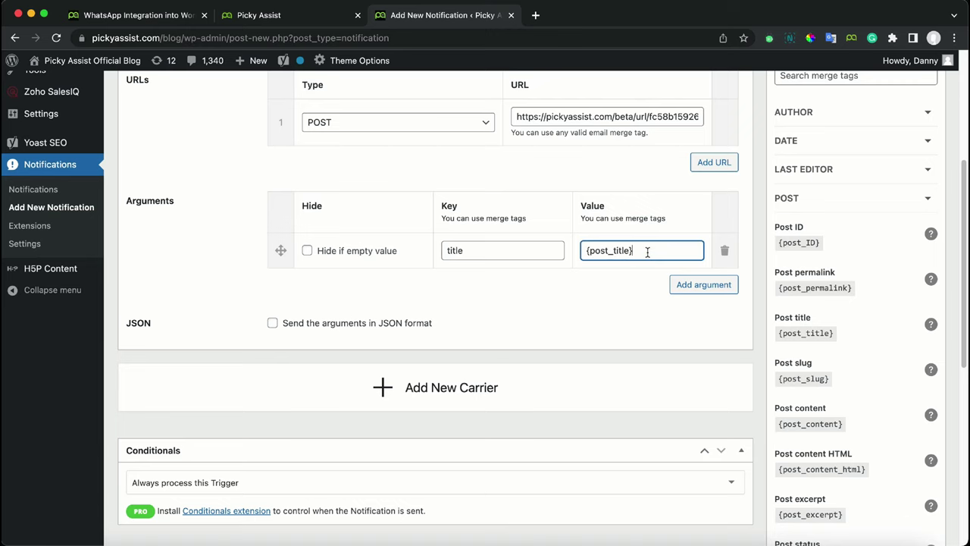
Add a second webhook argument with the key link and the merge tag {post_permalink} as its value
{"action": "left_click", "coordinate": [704, 284]}
{"action": "left_click", "coordinate": [478, 285]}
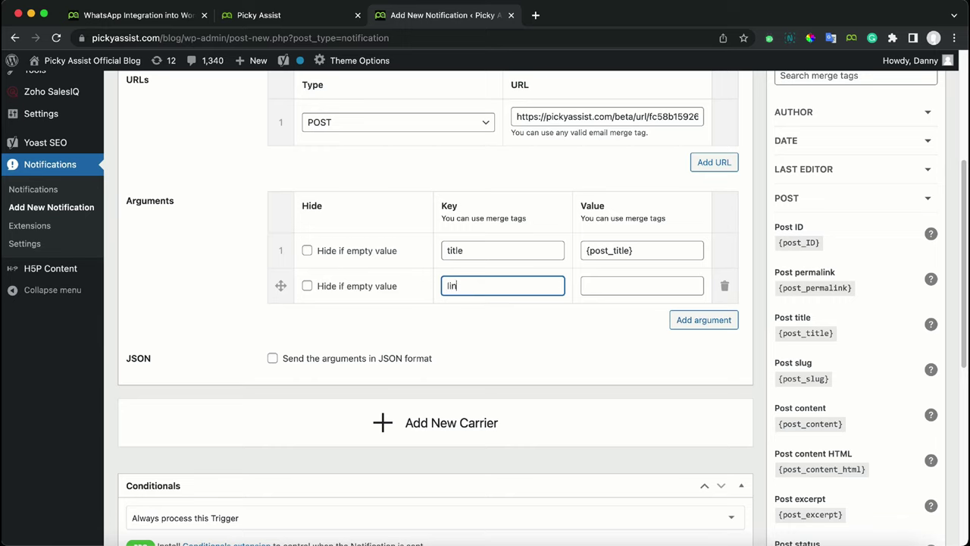
{"action": "left_click", "coordinate": [602, 285]}
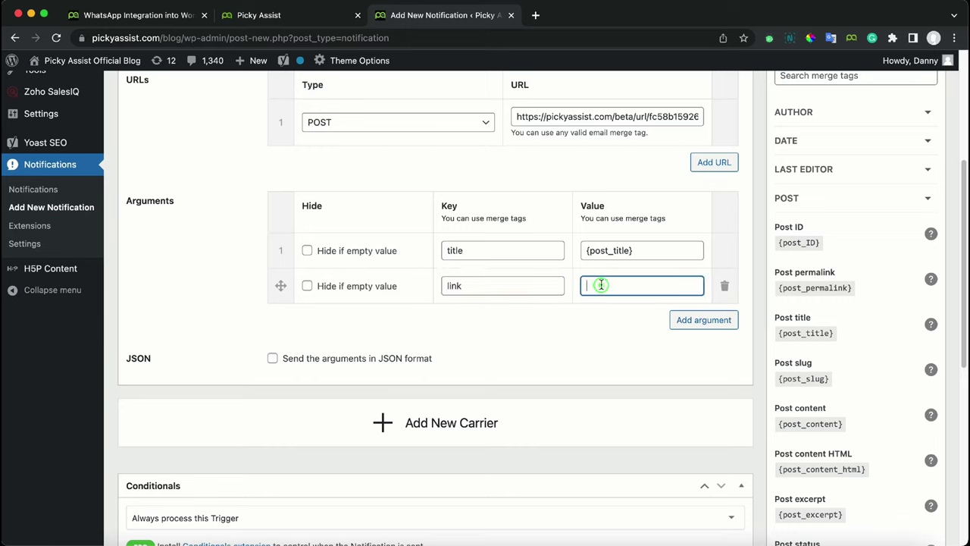
{"action": "left_click", "coordinate": [820, 289]}
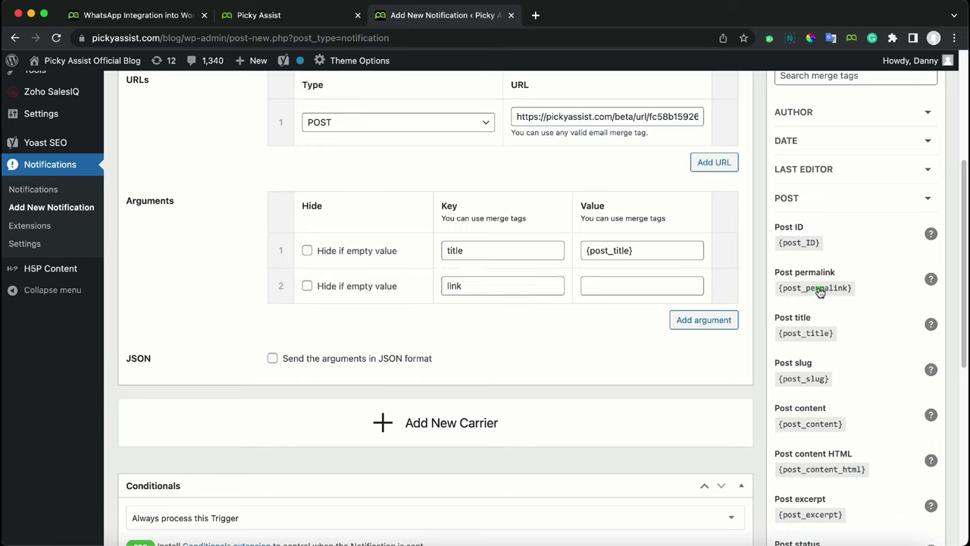
{"action": "left_click", "coordinate": [626, 285]}
{"action": "key", "text": "super+v"}
Add a third webhook argument with the key thumbnail and the merge tag {post_thumbnail_url} as its value
{"action": "left_click", "coordinate": [683, 321]}
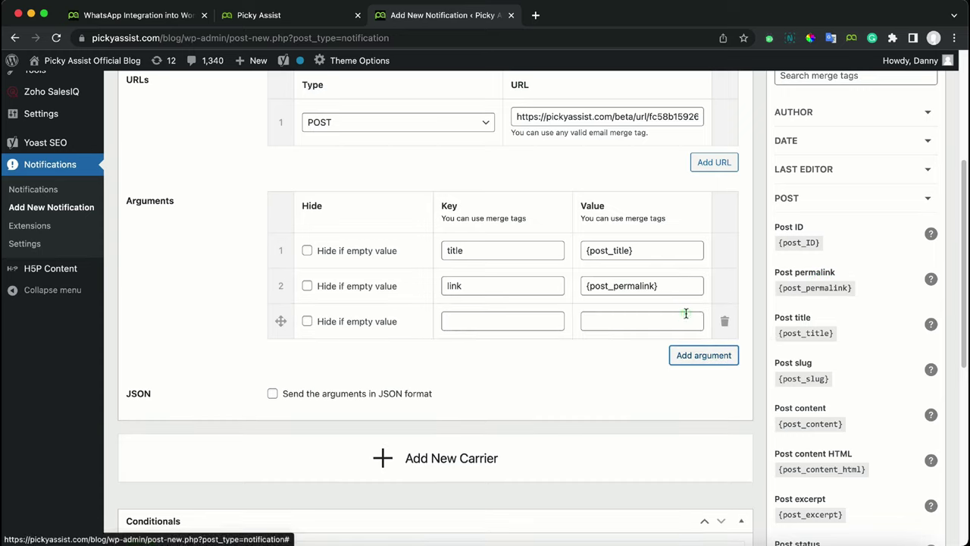
{"action": "left_click", "coordinate": [471, 321]}
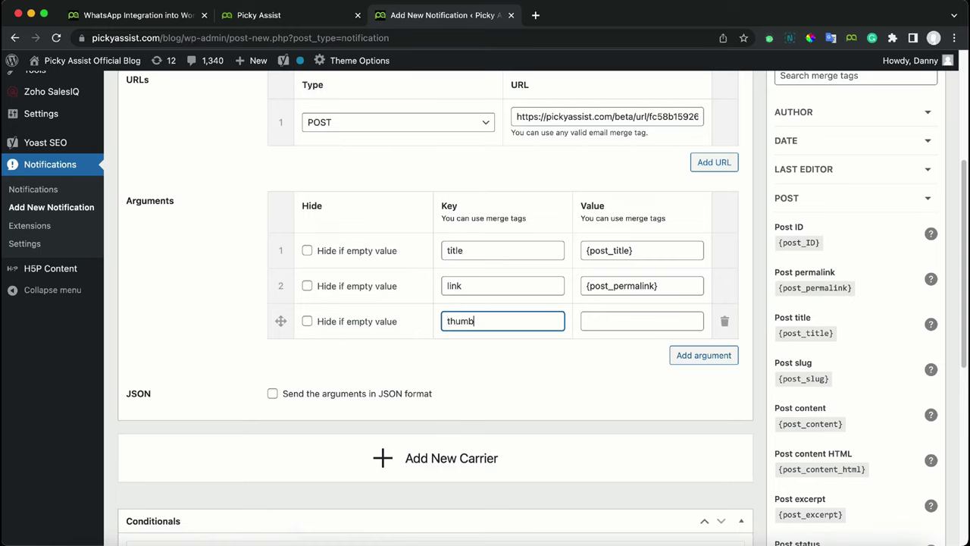
{"action": "left_click", "coordinate": [645, 315]}
{"action": "scroll", "coordinate": [837, 425], "scroll_direction": "down", "scroll_amount": 3}
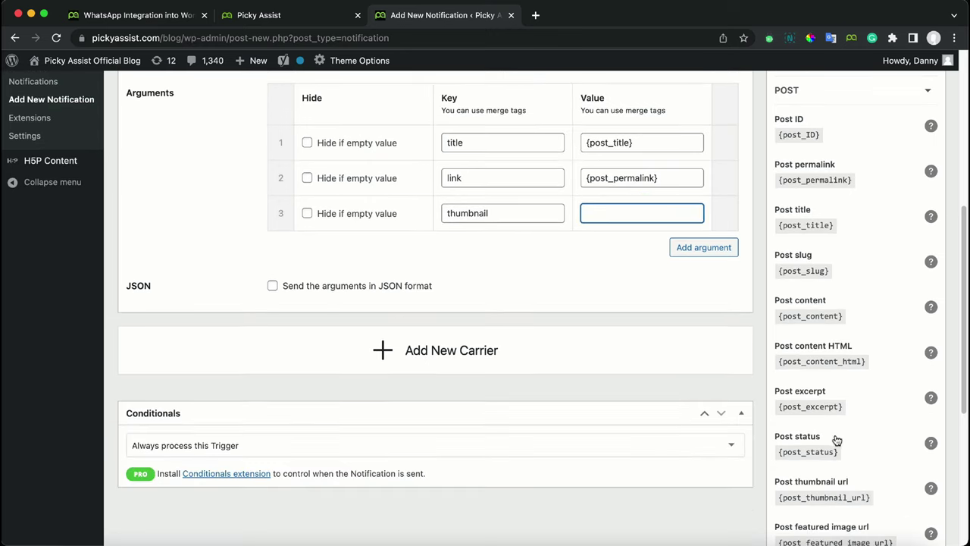
{"action": "scroll", "coordinate": [837, 440], "scroll_direction": "down", "scroll_amount": 4}
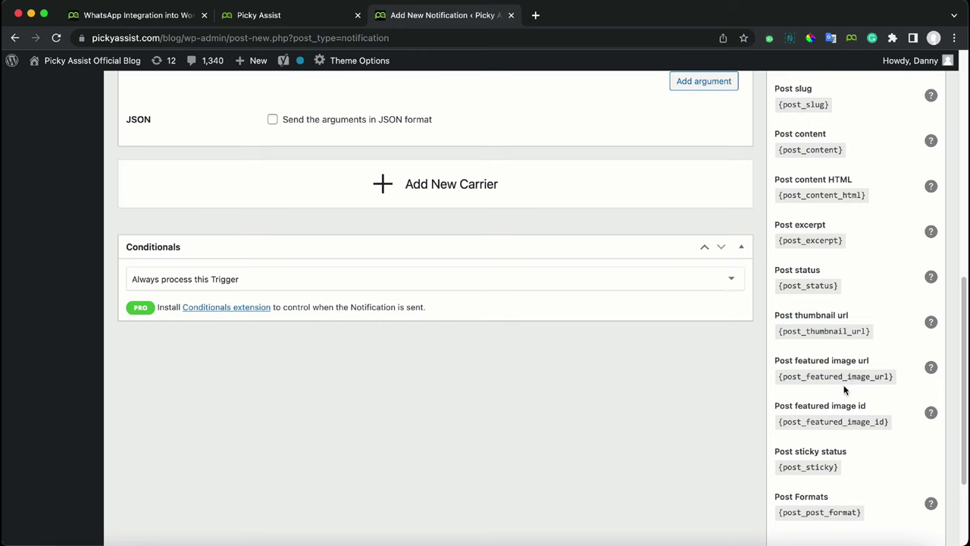
{"action": "left_click", "coordinate": [833, 335]}
{"action": "scroll", "coordinate": [643, 431], "scroll_direction": "up", "scroll_amount": 7}
{"action": "left_click", "coordinate": [630, 354]}
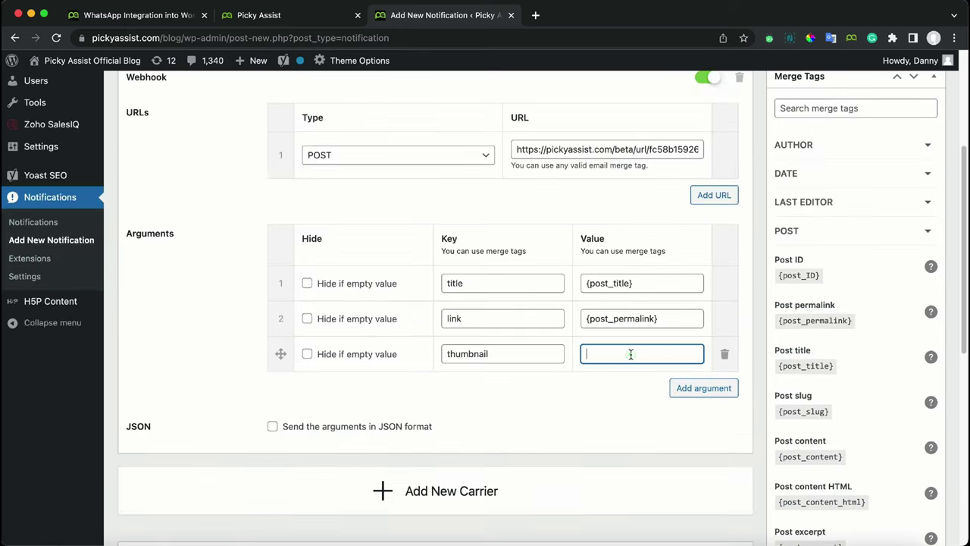
{"action": "key", "text": "cmd+v"}
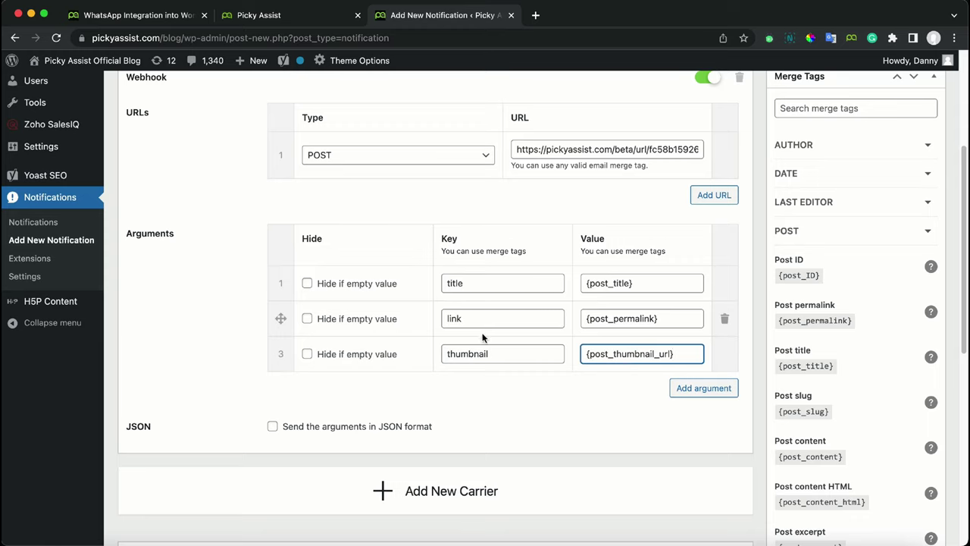
{"action": "scroll", "coordinate": [832, 451], "scroll_direction": "down", "scroll_amount": 5}
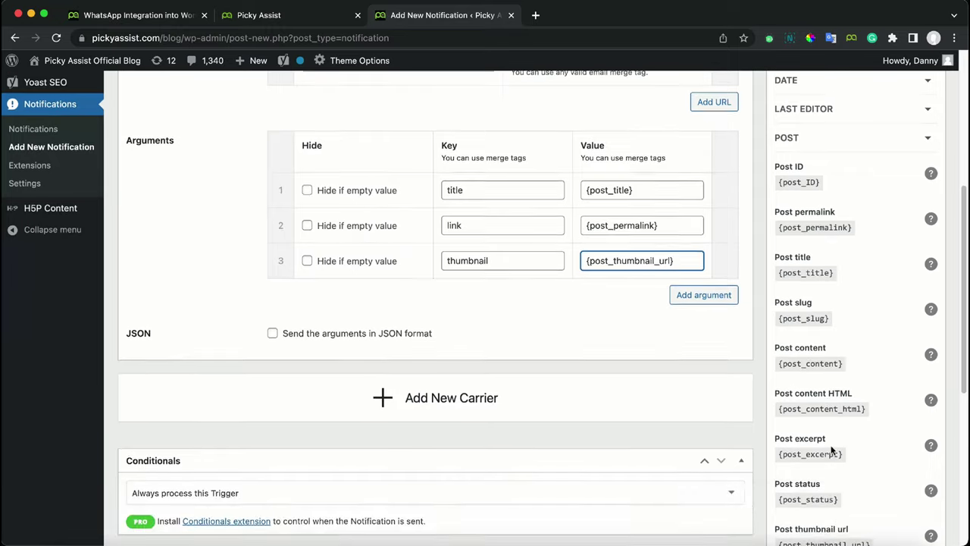
Enable sending the webhook arguments in JSON format and save the Picky Assist notification
{"action": "scroll", "coordinate": [832, 450], "scroll_direction": "down", "scroll_amount": 4}
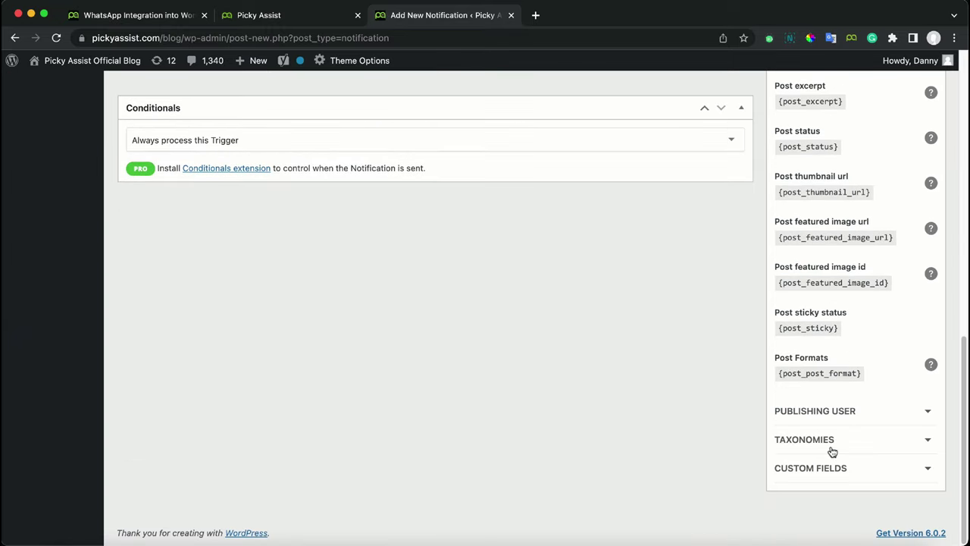
{"action": "scroll", "coordinate": [832, 452], "scroll_direction": "up", "scroll_amount": 6}
{"action": "scroll", "coordinate": [832, 453], "scroll_direction": "up", "scroll_amount": 5}
{"action": "scroll", "coordinate": [705, 447], "scroll_direction": "down", "scroll_amount": 1}
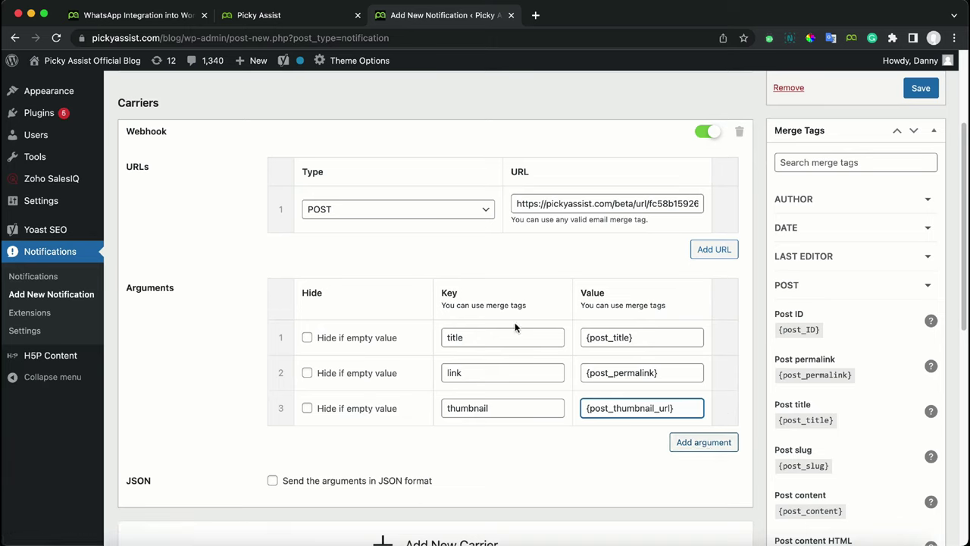
{"action": "scroll", "coordinate": [521, 421], "scroll_direction": "down", "scroll_amount": 2}
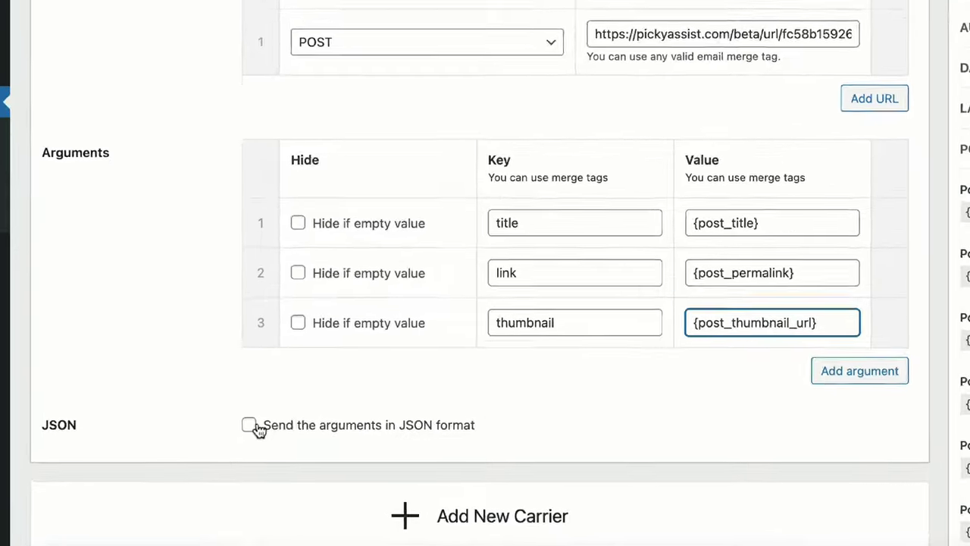
{"action": "left_click", "coordinate": [244, 420]}
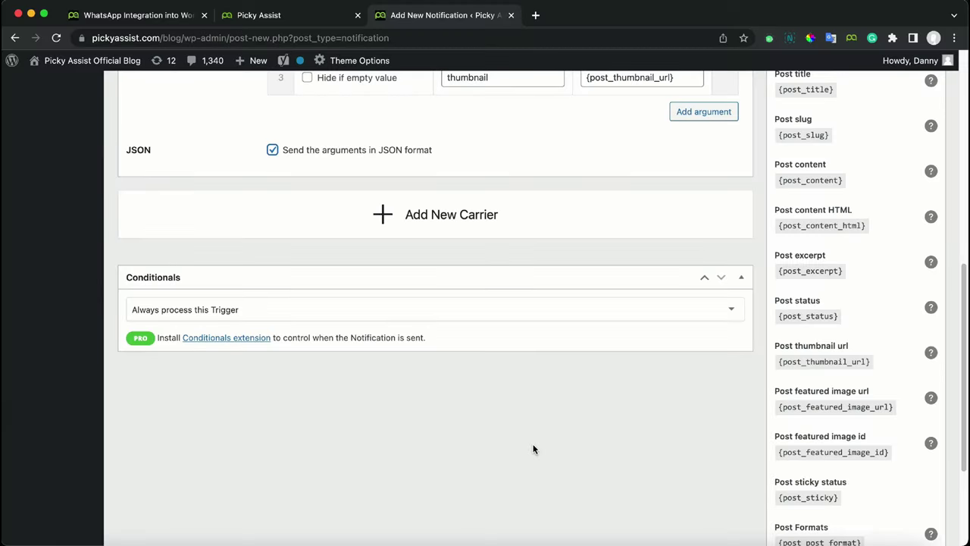
{"action": "scroll", "coordinate": [532, 449], "scroll_direction": "up", "scroll_amount": 10}
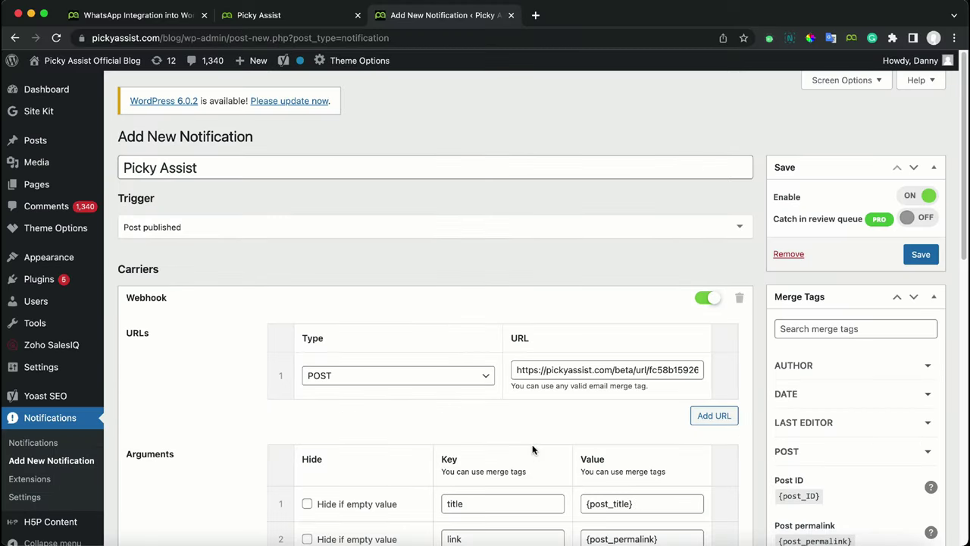
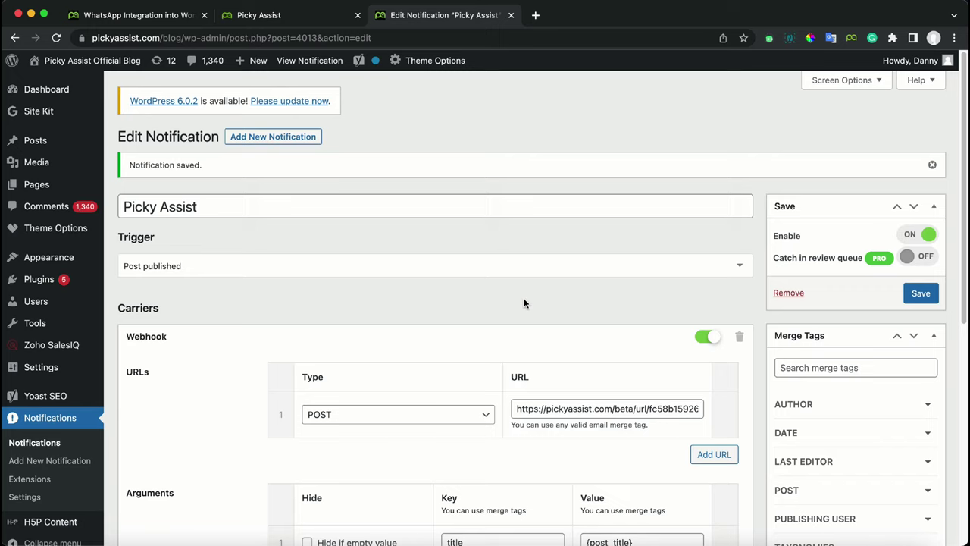
Create a new WordPress post titled "Test Post" with the body text "This is a test post"
{"action": "mouse_move", "coordinate": [38, 140]}
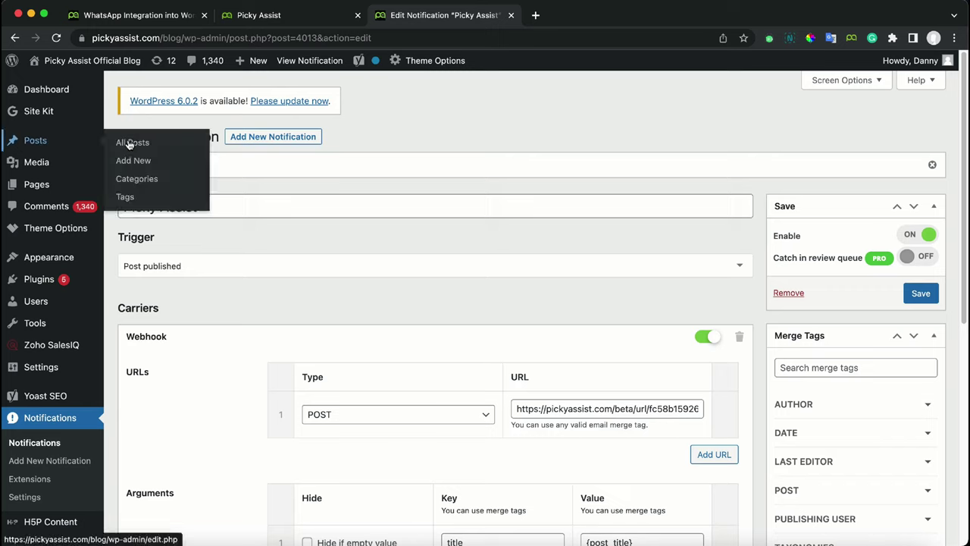
{"action": "left_click", "coordinate": [139, 160]}
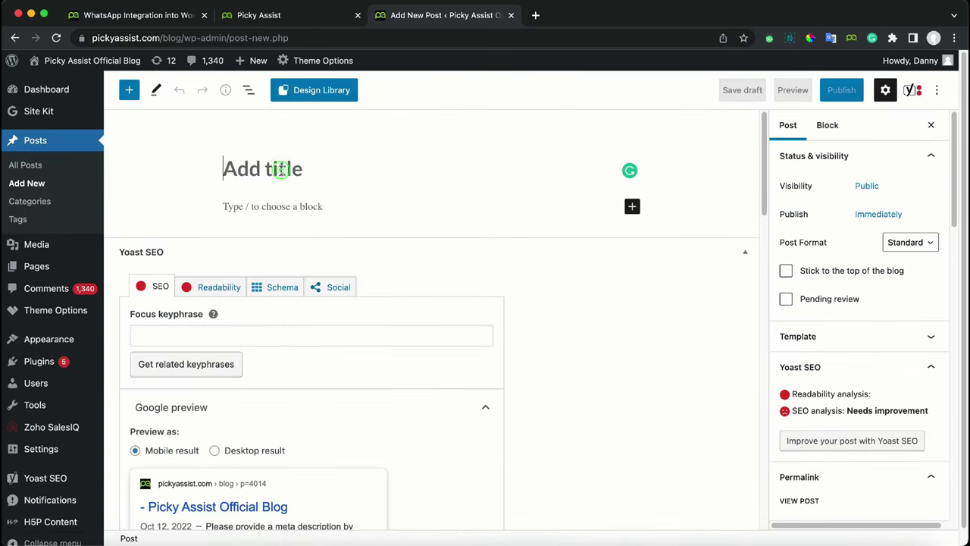
{"action": "type", "text": "Test Post"}
{"action": "key", "text": "Return"}
{"action": "type", "text": "This"}
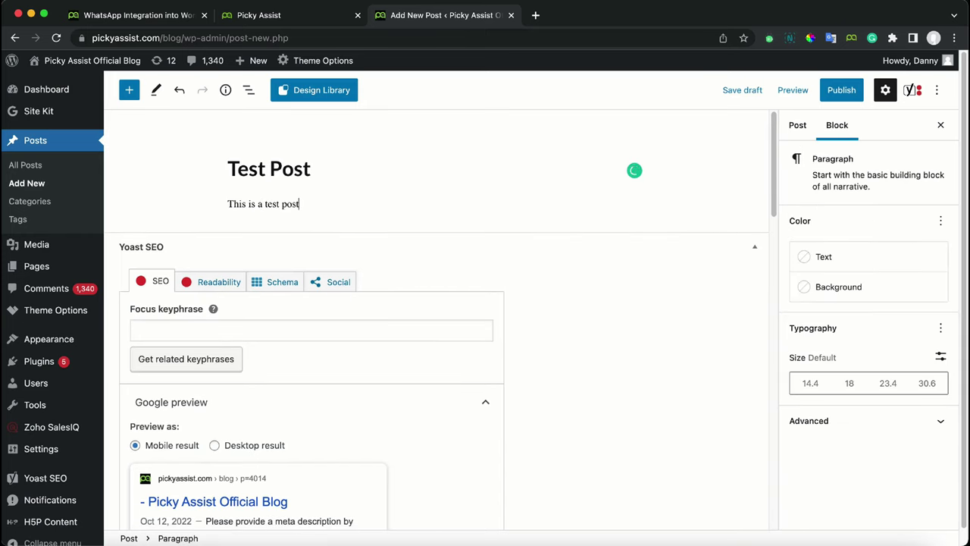
{"action": "left_click", "coordinate": [494, 174]}
{"action": "left_click", "coordinate": [222, 166]}
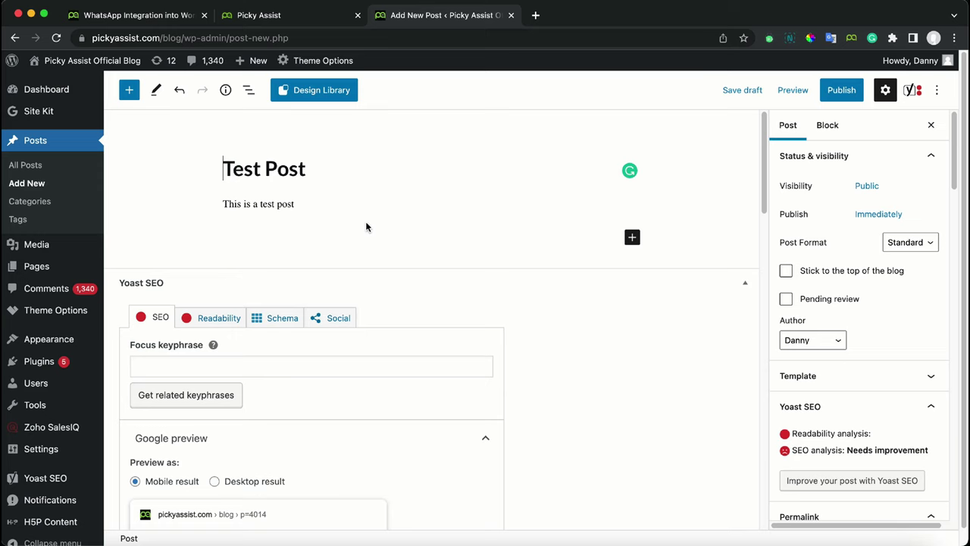
Upload Wordpress_to_whatsApp (1).png from Downloads and set it as the post's featured image
{"action": "scroll", "coordinate": [899, 347], "scroll_direction": "down", "scroll_amount": 3}
{"action": "scroll", "coordinate": [898, 350], "scroll_direction": "down", "scroll_amount": 15}
{"action": "scroll", "coordinate": [898, 350], "scroll_direction": "down", "scroll_amount": 5}
{"action": "scroll", "coordinate": [898, 350], "scroll_direction": "up", "scroll_amount": 5}
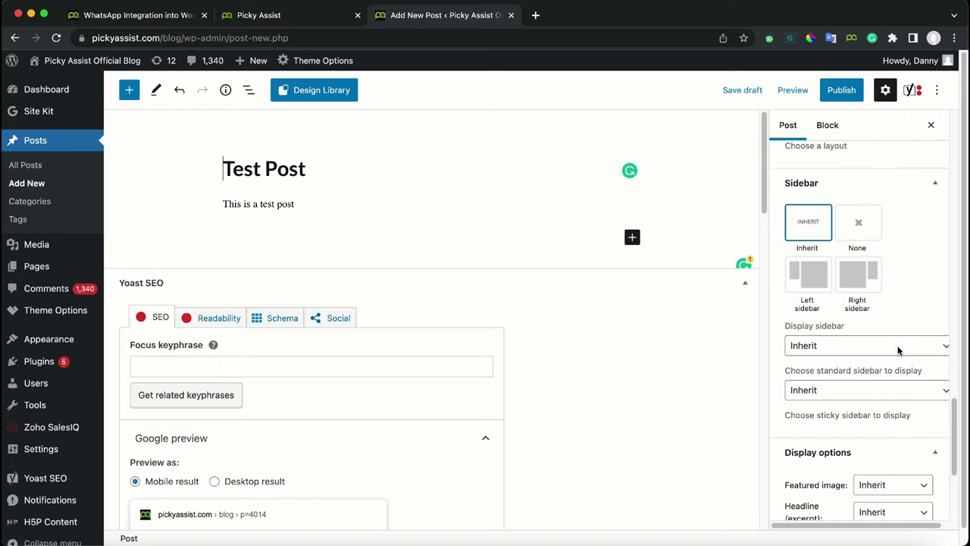
{"action": "scroll", "coordinate": [898, 350], "scroll_direction": "up", "scroll_amount": 10}
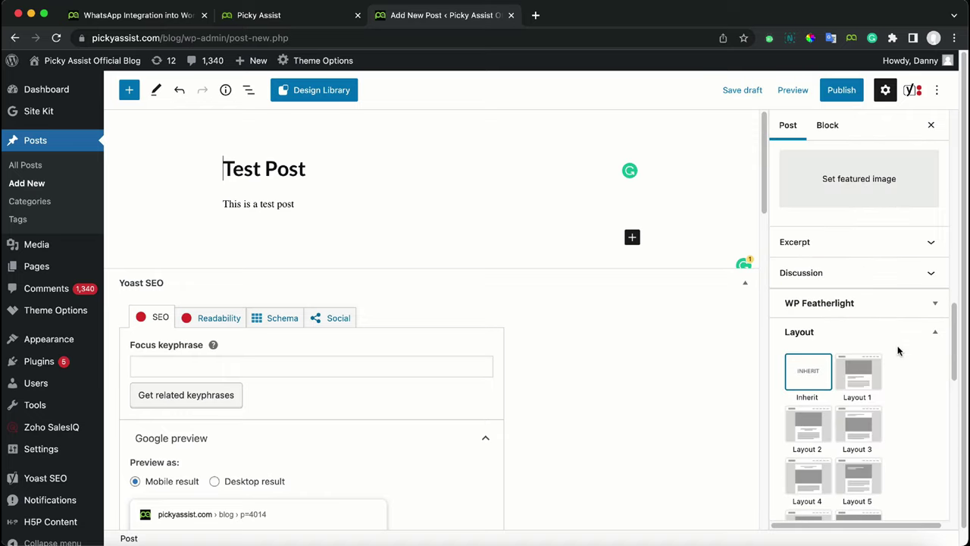
{"action": "left_click", "coordinate": [849, 199]}
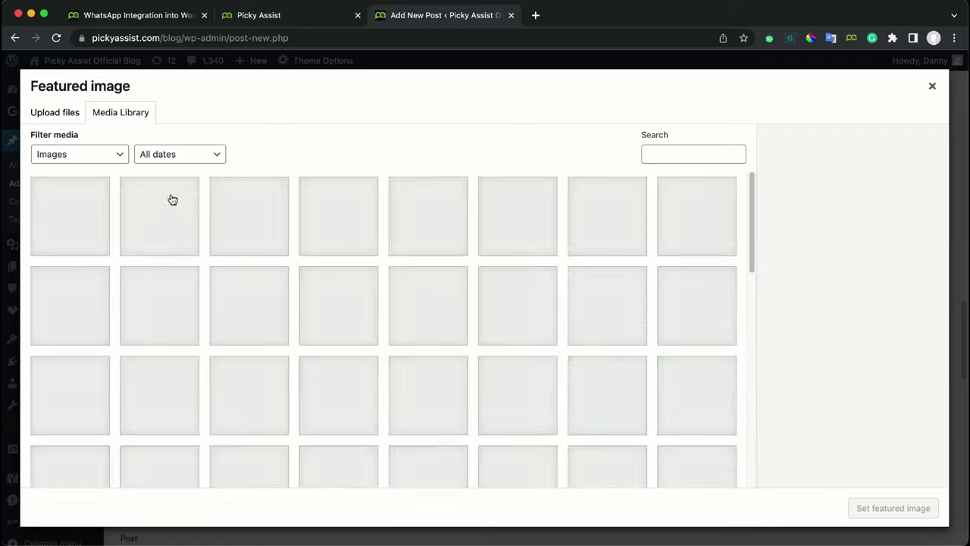
{"action": "left_click", "coordinate": [69, 114]}
{"action": "left_click", "coordinate": [466, 303]}
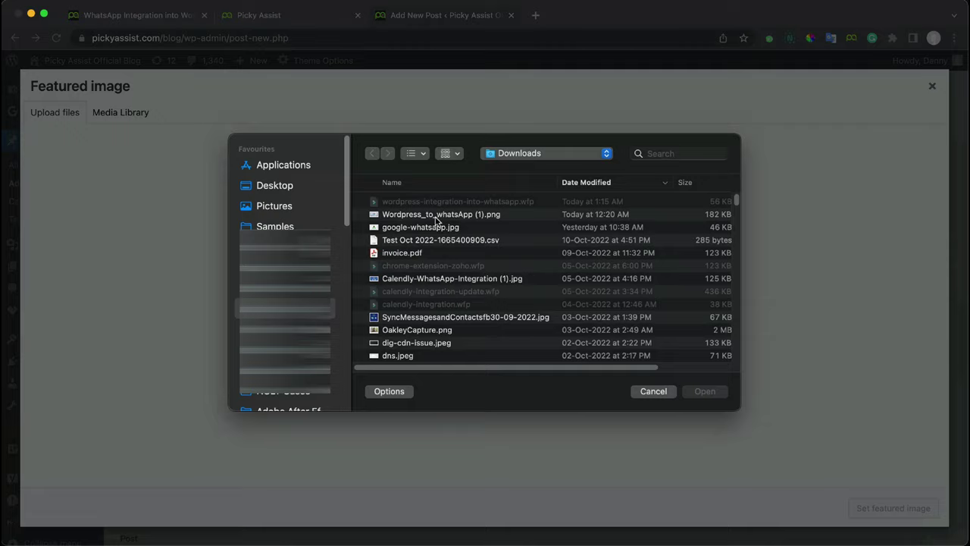
{"action": "double_click", "coordinate": [437, 216]}
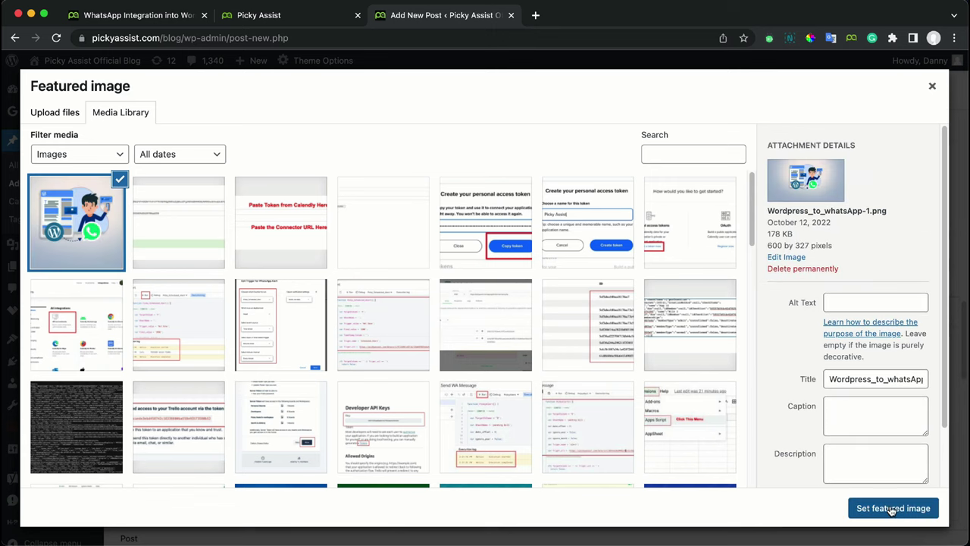
{"action": "left_click", "coordinate": [892, 509]}
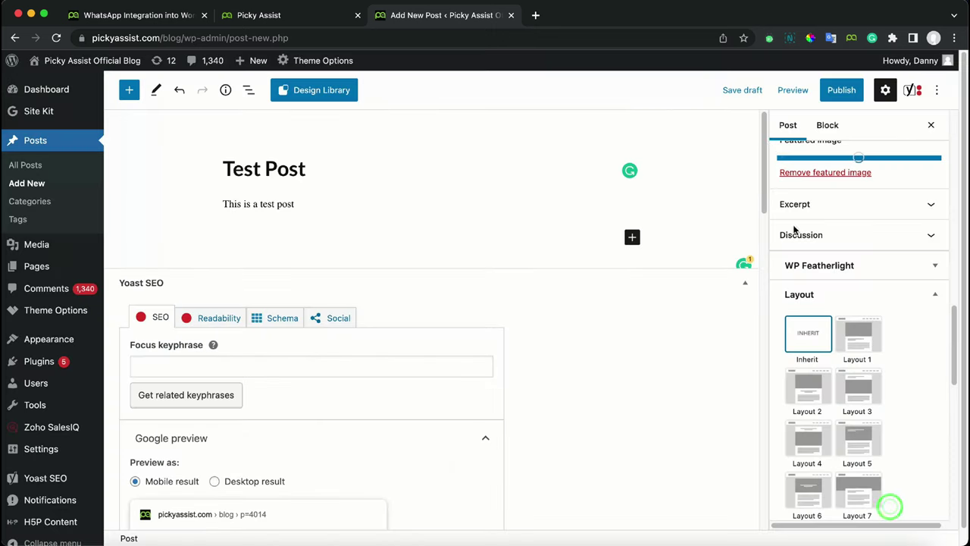
Publish the test post and refresh the Wordpress connector in Picky Assist to fetch the incoming request
{"action": "left_click", "coordinate": [843, 91]}
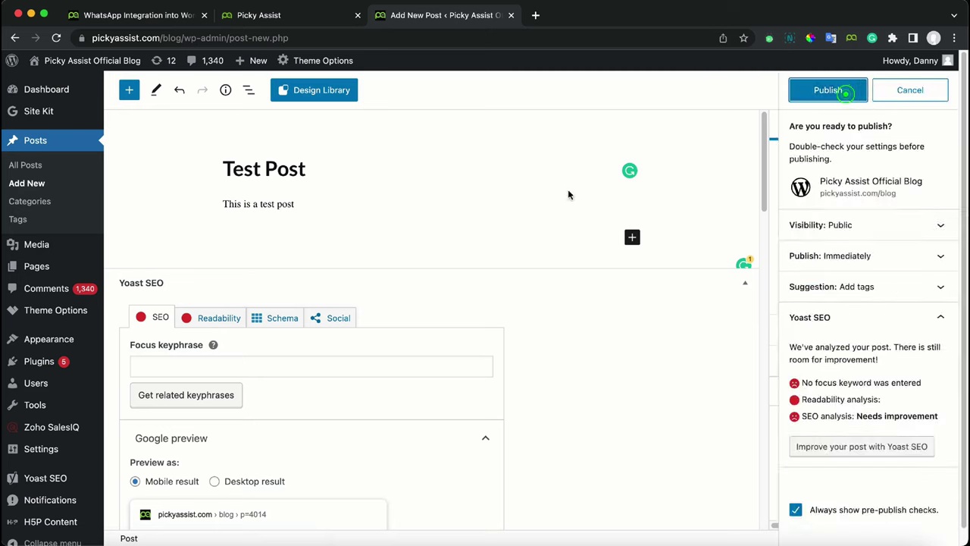
{"action": "left_click", "coordinate": [814, 91]}
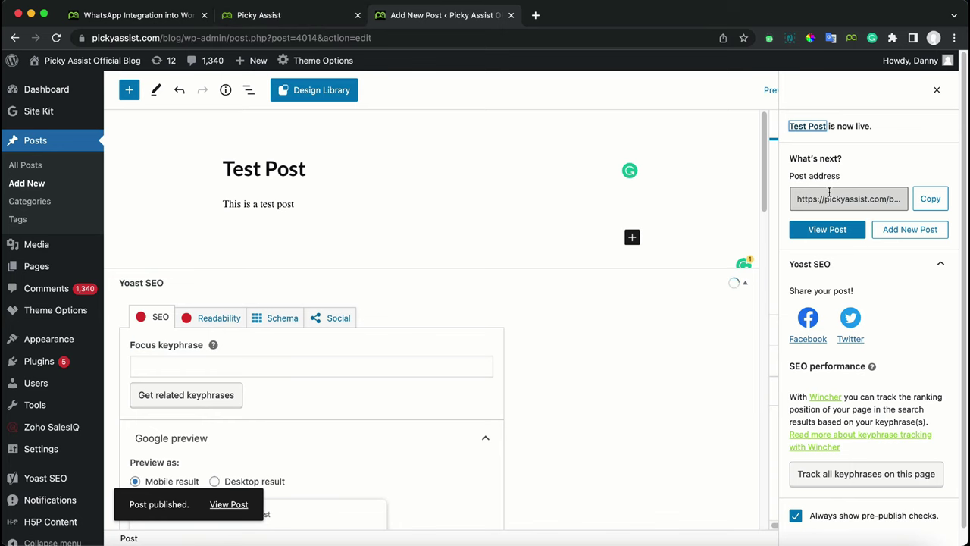
{"action": "left_click", "coordinate": [309, 21]}
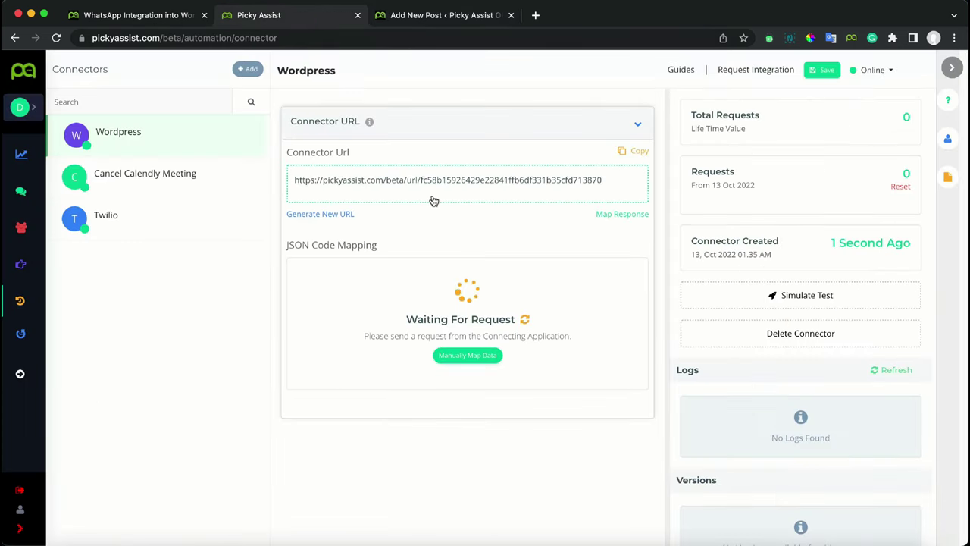
{"action": "left_click", "coordinate": [524, 319]}
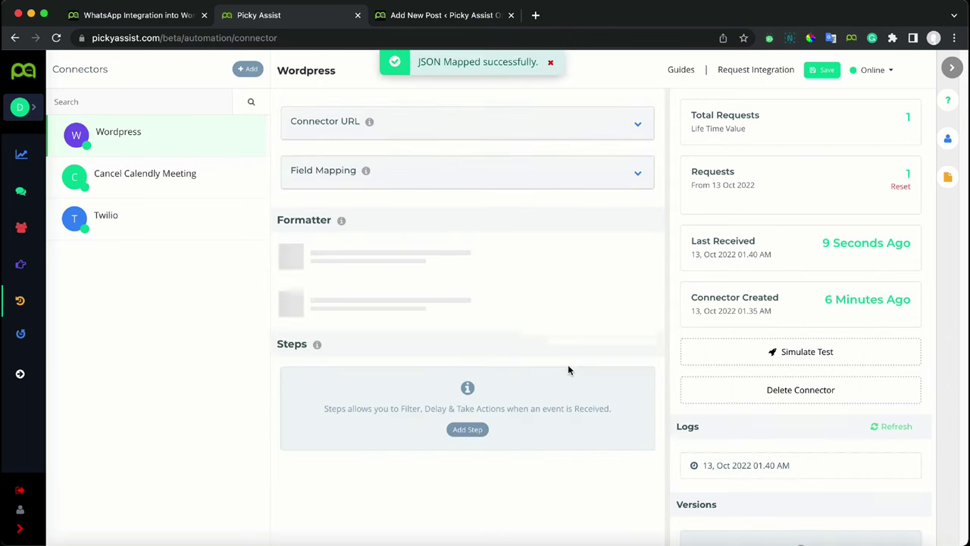
View the connector's received log entry and expand its Wordpress node to check the title, link and thumbnail fields
{"action": "mouse_move", "coordinate": [813, 472]}
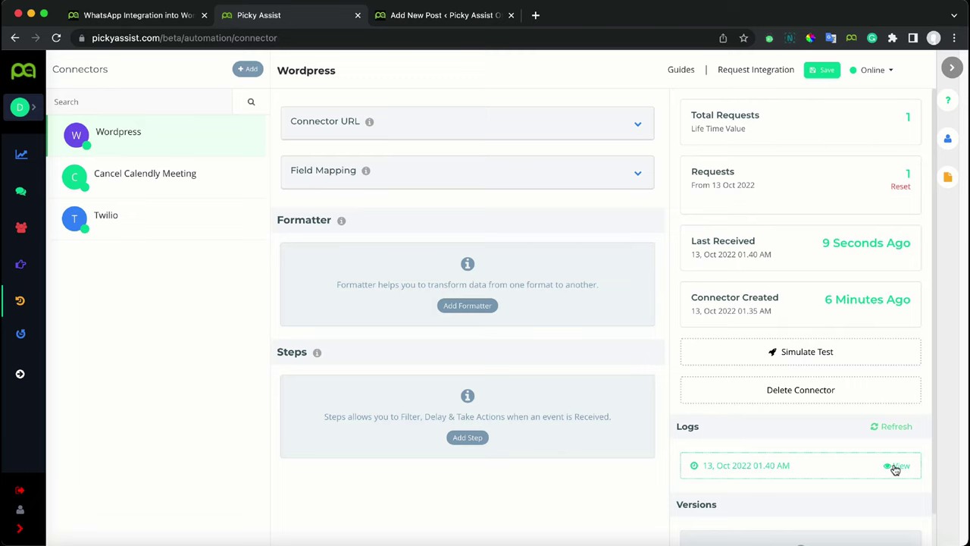
{"action": "left_click", "coordinate": [895, 467]}
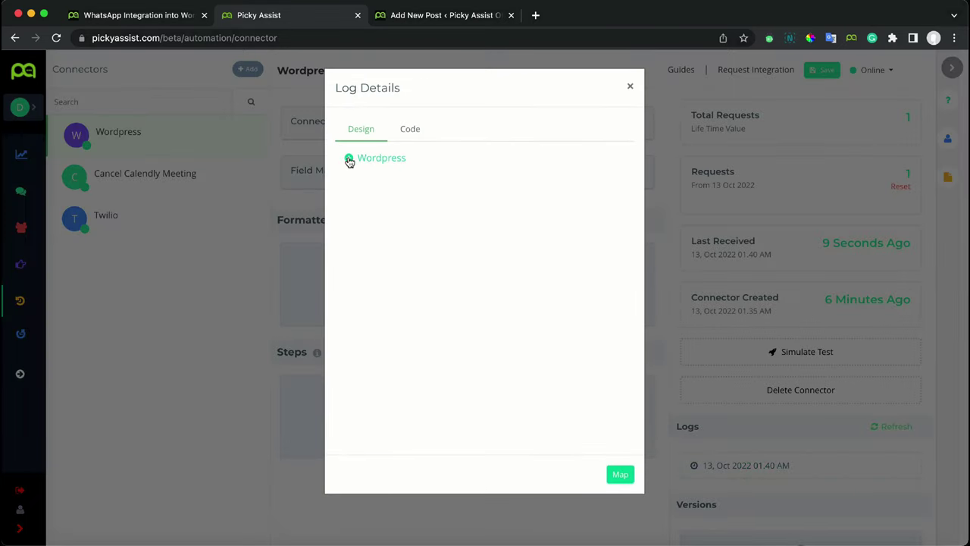
{"action": "left_click", "coordinate": [349, 159]}
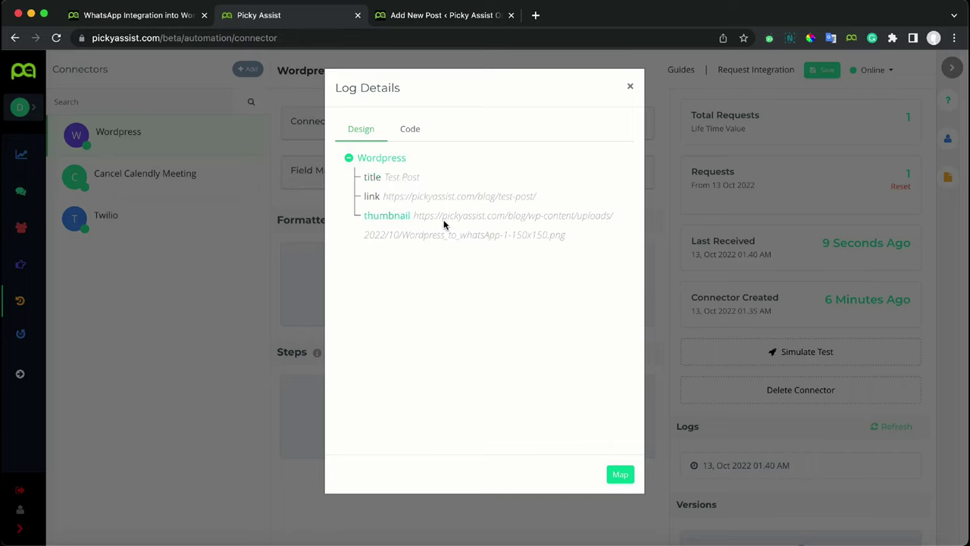
{"action": "left_click", "coordinate": [632, 88]}
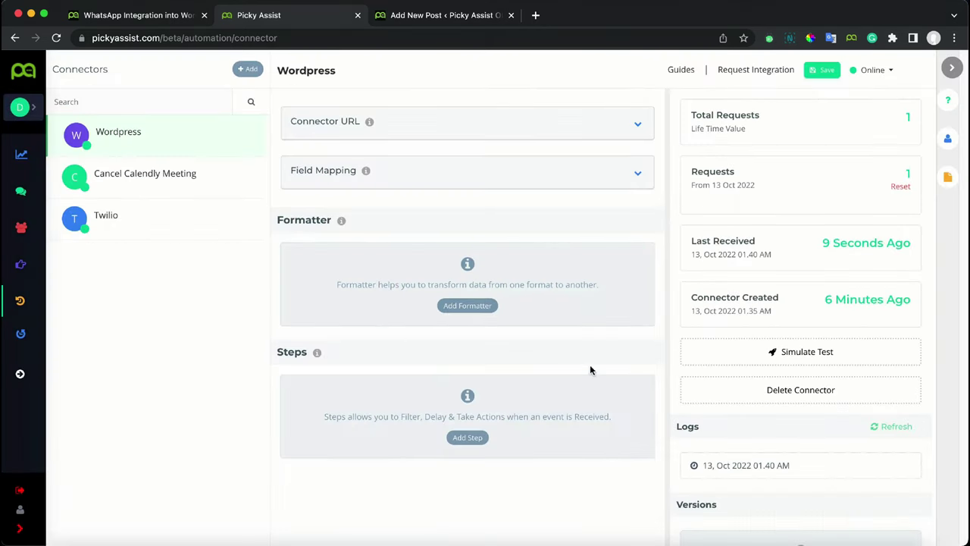
Map the received log's data structure to the Wordpress connector and close the log details
{"action": "left_click", "coordinate": [897, 468]}
{"action": "left_click", "coordinate": [622, 476]}
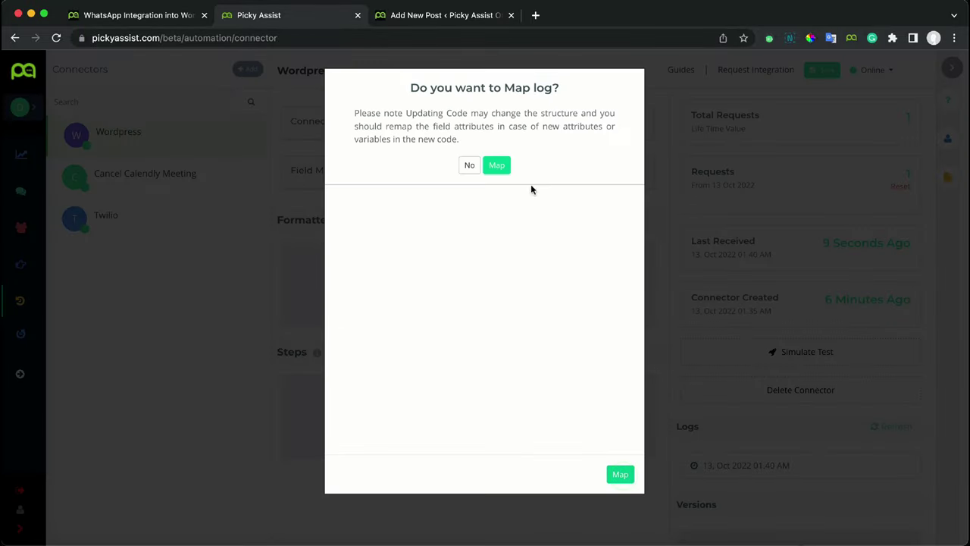
{"action": "left_click", "coordinate": [495, 165]}
{"action": "left_click", "coordinate": [629, 87]}
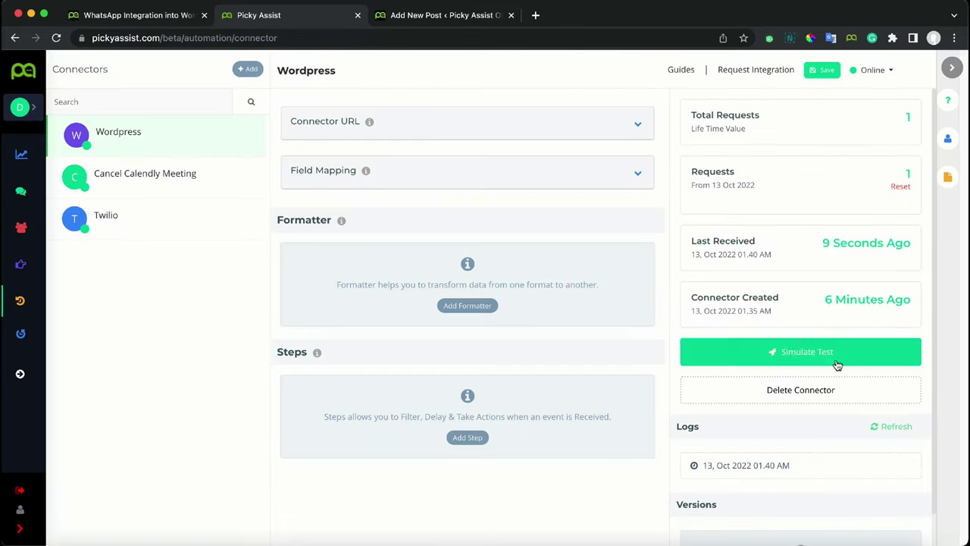
Reopen the connector's log details to review the mapped post fields, and close them
{"action": "mouse_move", "coordinate": [883, 471]}
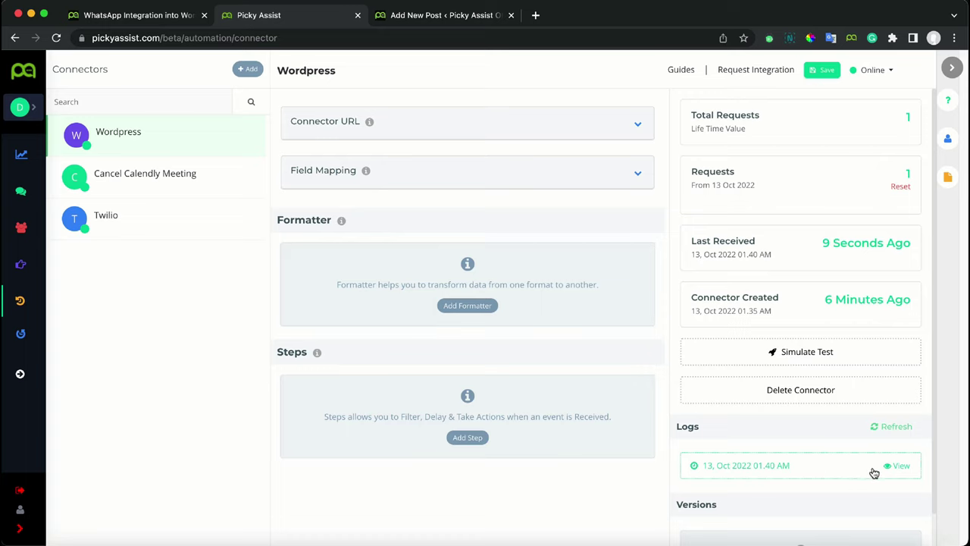
{"action": "left_click", "coordinate": [899, 468]}
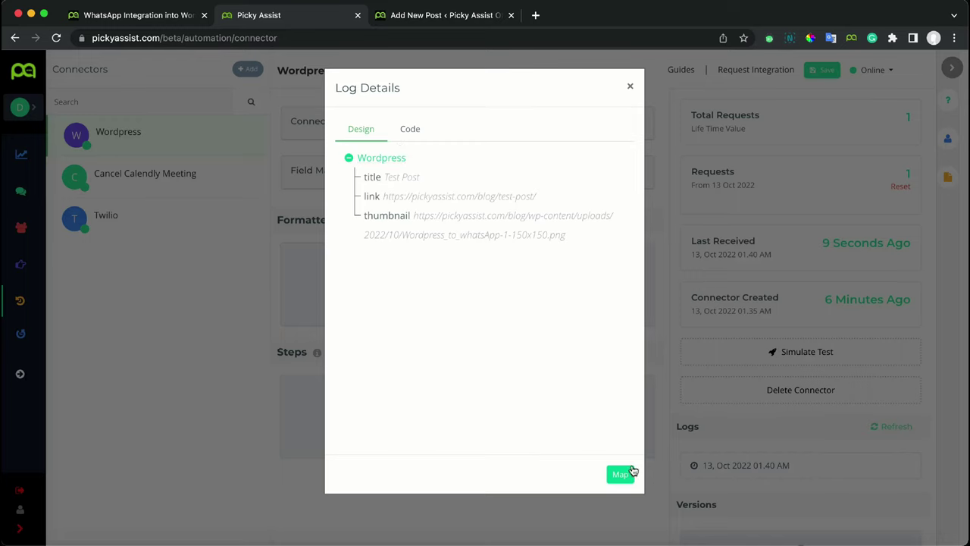
{"action": "left_click", "coordinate": [628, 88]}
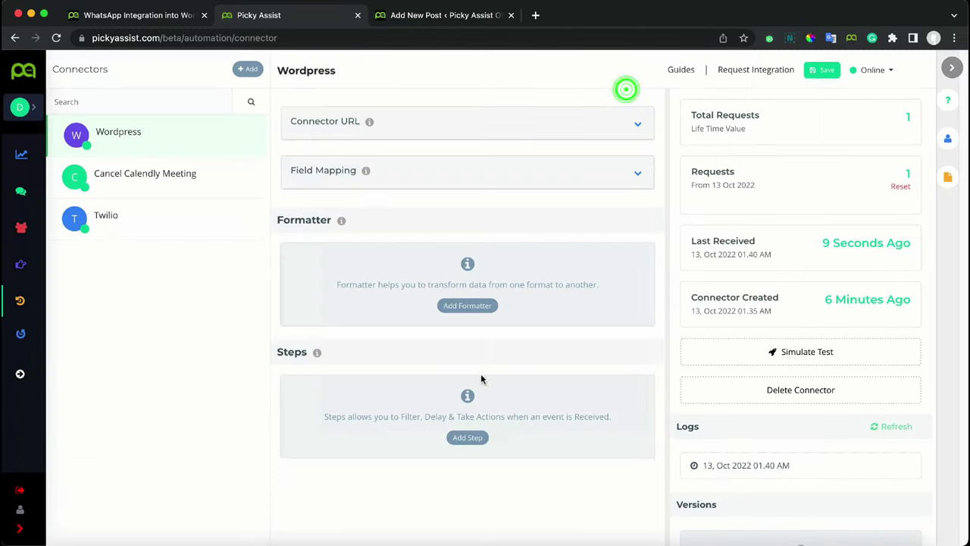
Add a step to the Wordpress connector and name it "Posting to WhatsApp Groups"
{"action": "left_click", "coordinate": [468, 438]}
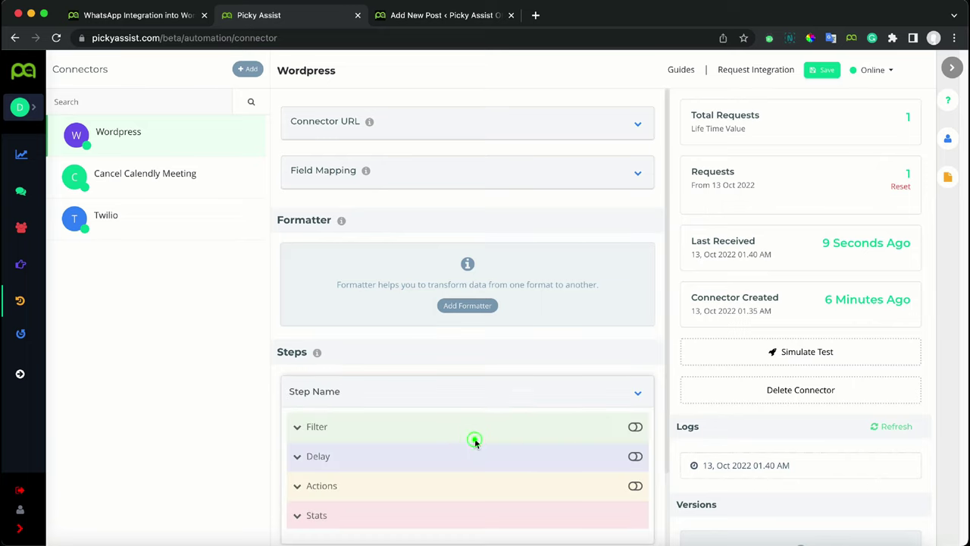
{"action": "scroll", "coordinate": [489, 442], "scroll_direction": "down", "scroll_amount": 3}
{"action": "left_click", "coordinate": [363, 248]}
{"action": "triple_click", "coordinate": [363, 248]}
{"action": "type", "text": "Posting to WhatsApp Groups"}
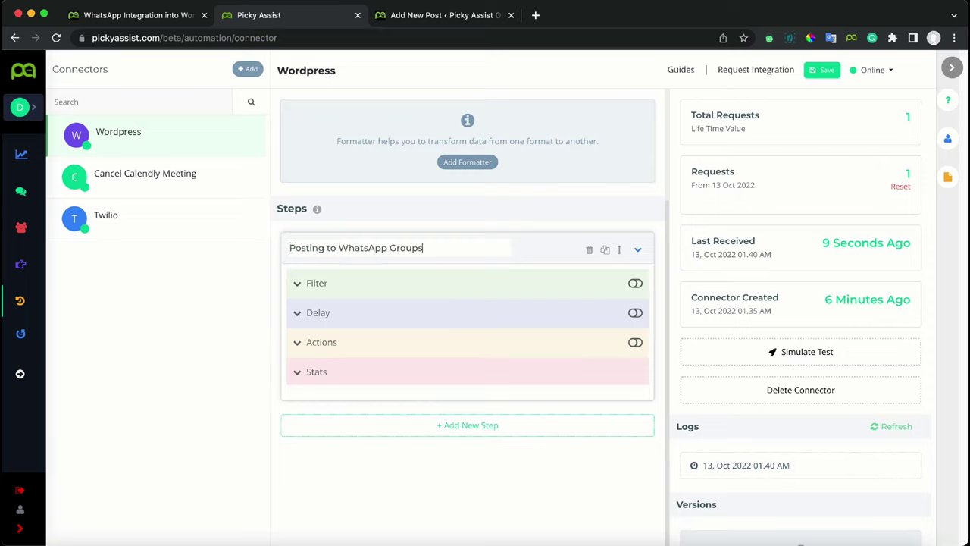
Enable actions for the "Posting to WhatsApp Groups" step and add a Send Message to WA Group action
{"action": "left_click", "coordinate": [635, 342]}
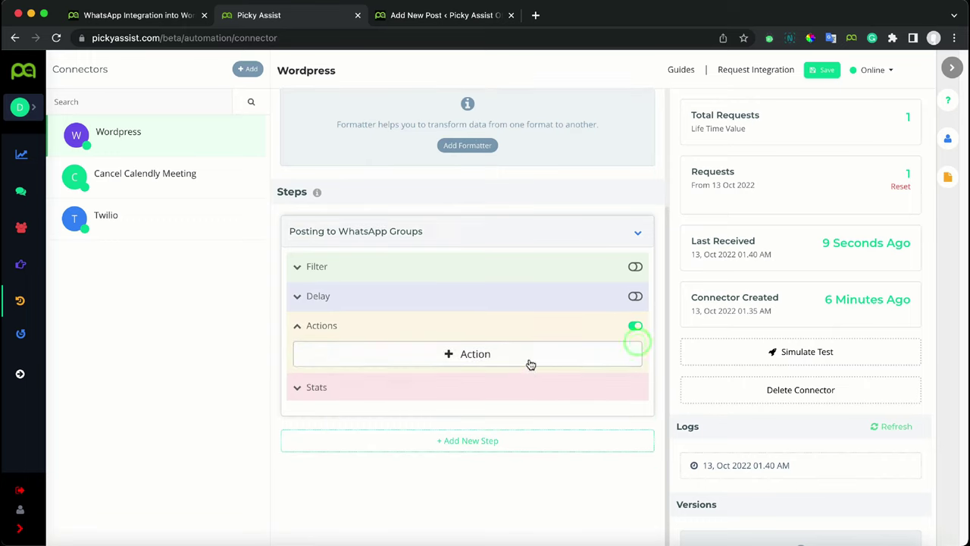
{"action": "left_click", "coordinate": [527, 355]}
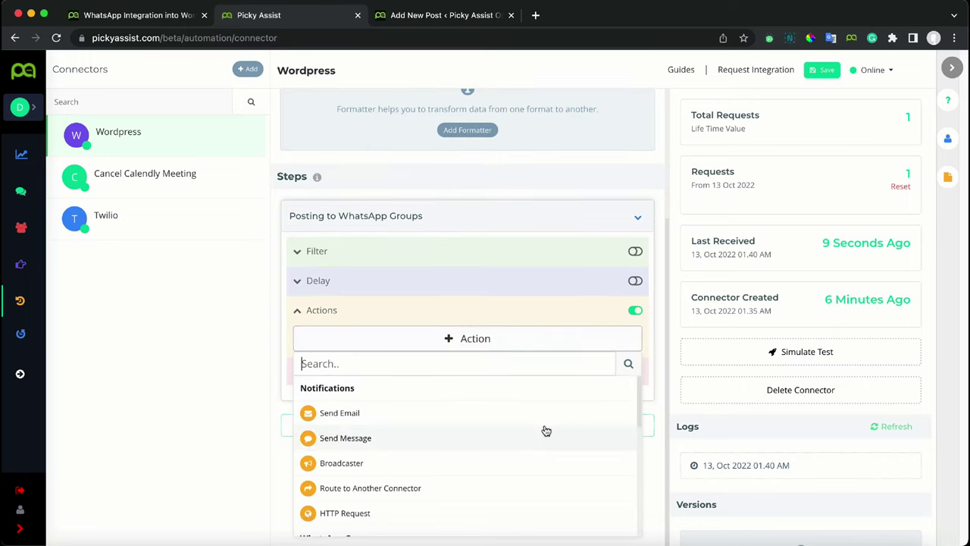
{"action": "scroll", "coordinate": [545, 430], "scroll_direction": "down", "scroll_amount": 4}
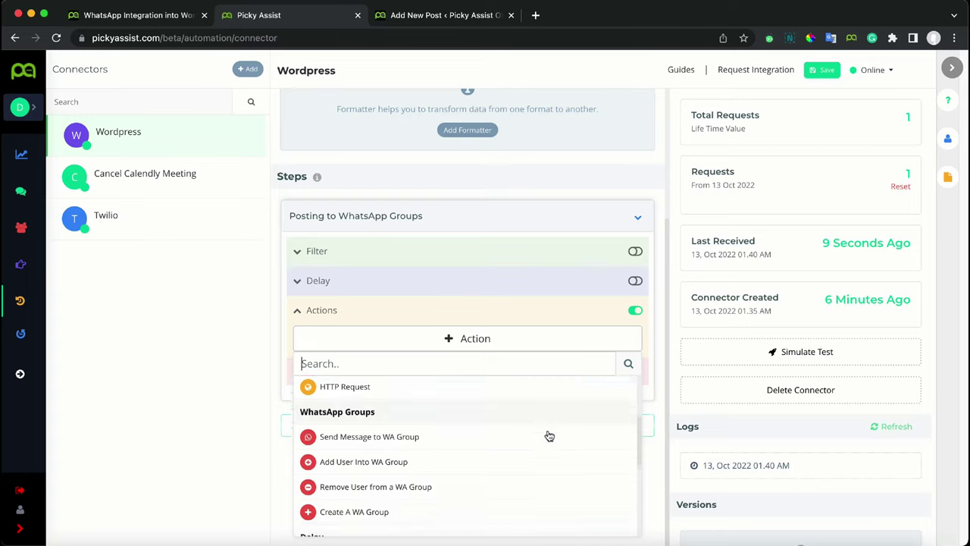
{"action": "scroll", "coordinate": [548, 435], "scroll_direction": "down", "scroll_amount": 1}
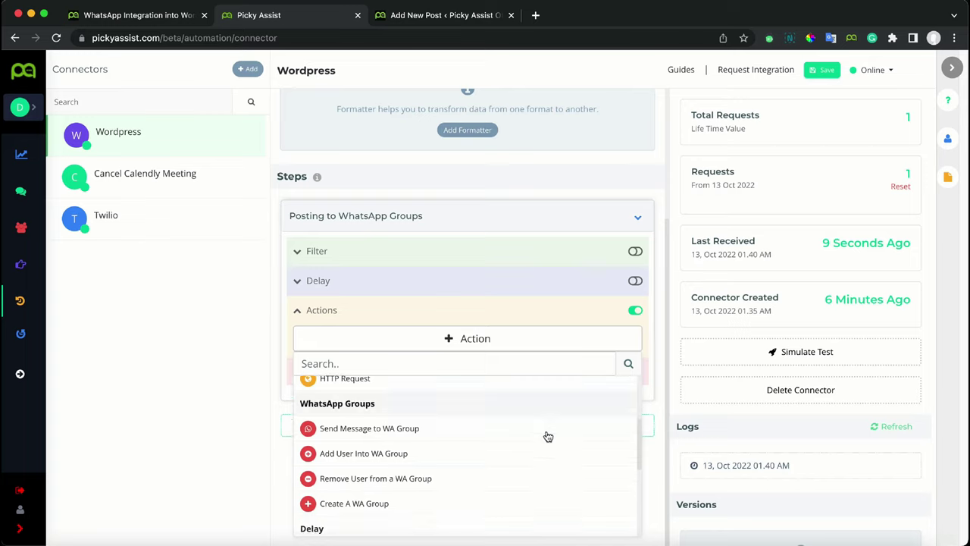
{"action": "left_click", "coordinate": [392, 436]}
Search the WhatsApp groups for "urg" and select Picky Urgent Alerts as the message's target group
{"action": "scroll", "coordinate": [406, 438], "scroll_direction": "down", "scroll_amount": 1}
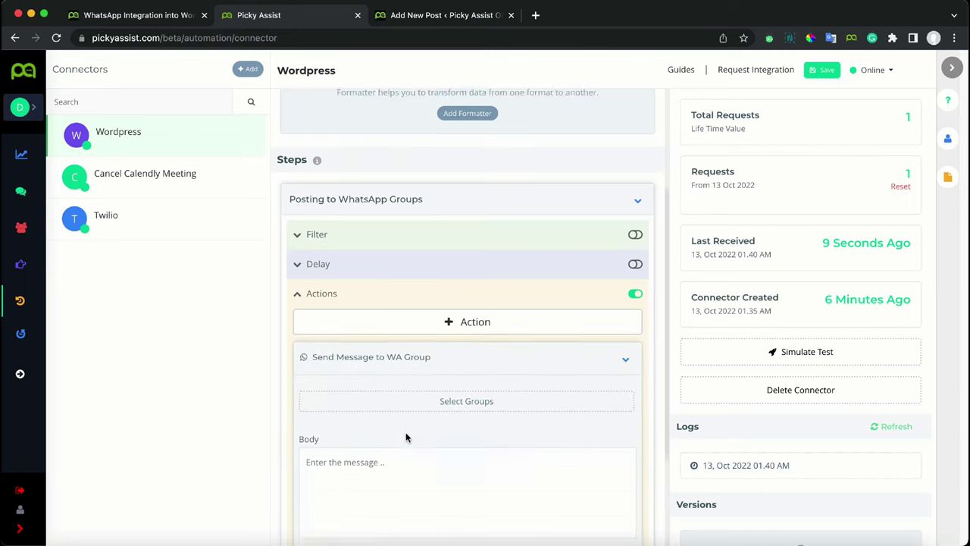
{"action": "scroll", "coordinate": [405, 437], "scroll_direction": "down", "scroll_amount": 5}
{"action": "scroll", "coordinate": [393, 344], "scroll_direction": "up", "scroll_amount": 1}
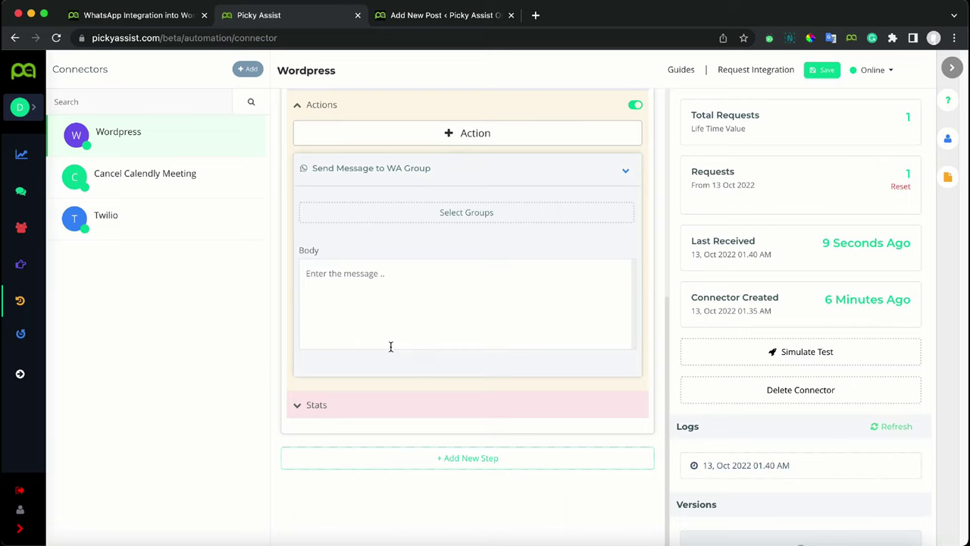
{"action": "left_click", "coordinate": [515, 210]}
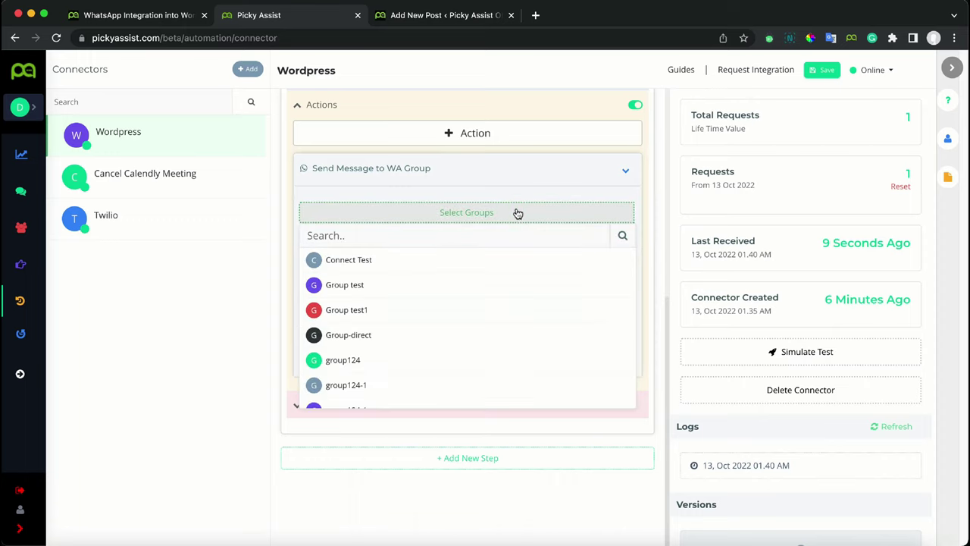
{"action": "scroll", "coordinate": [461, 368], "scroll_direction": "down", "scroll_amount": 10}
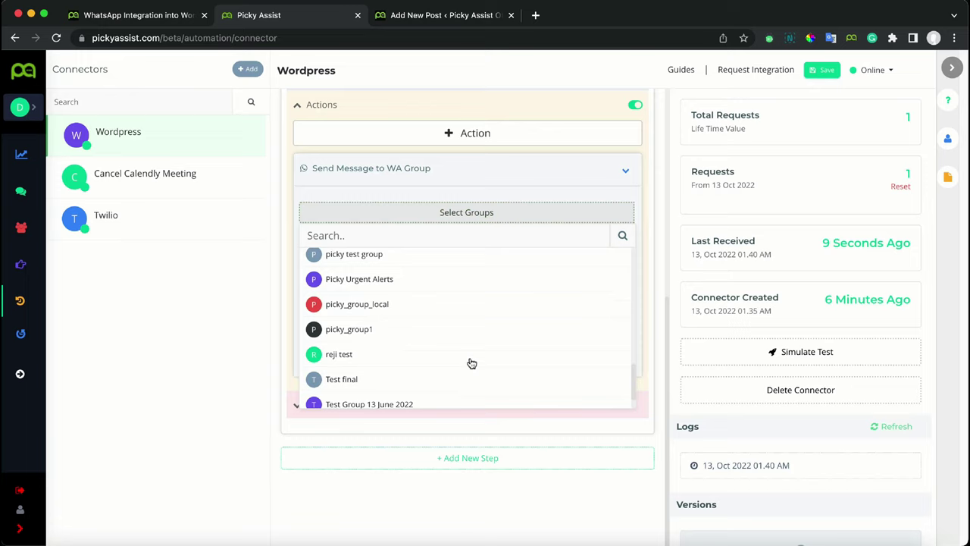
{"action": "scroll", "coordinate": [471, 364], "scroll_direction": "up", "scroll_amount": 10}
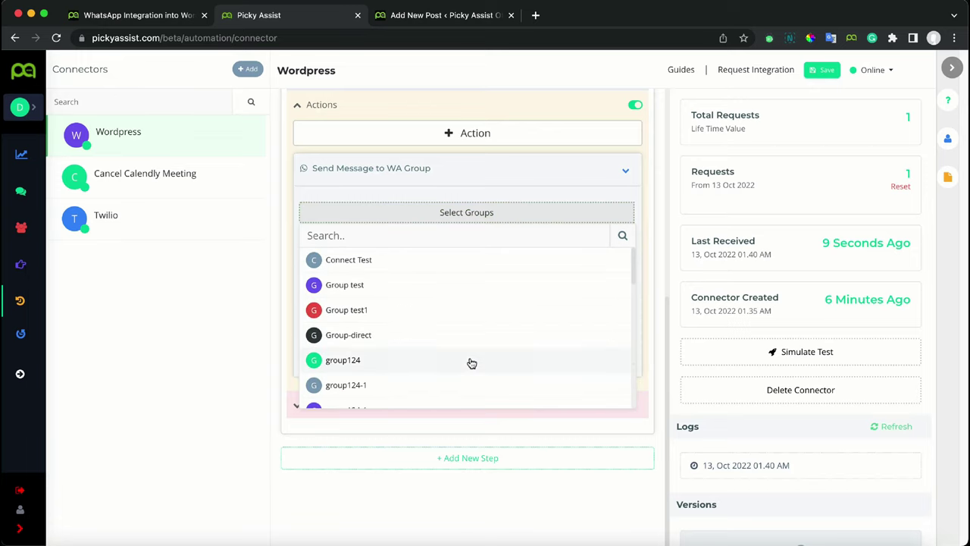
{"action": "left_click", "coordinate": [471, 238]}
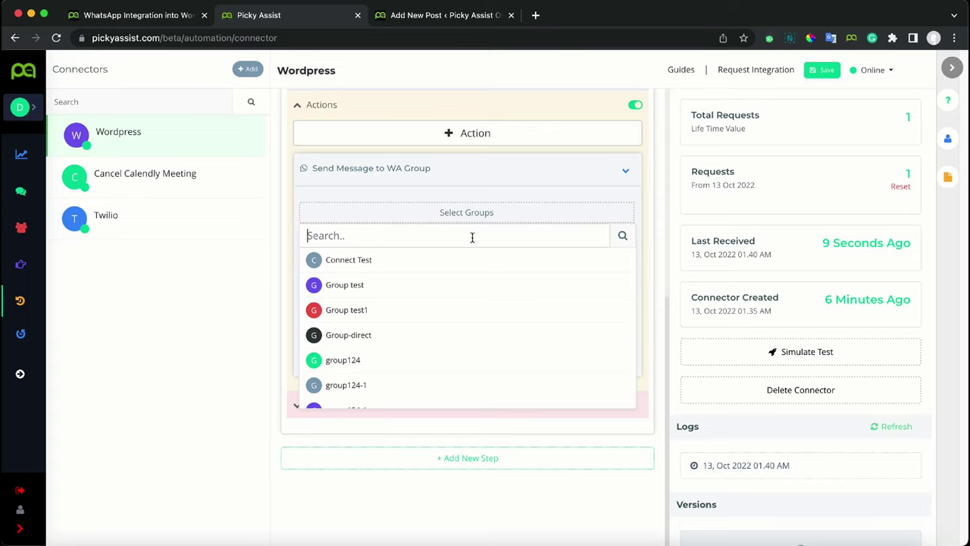
{"action": "type", "text": "urg"}
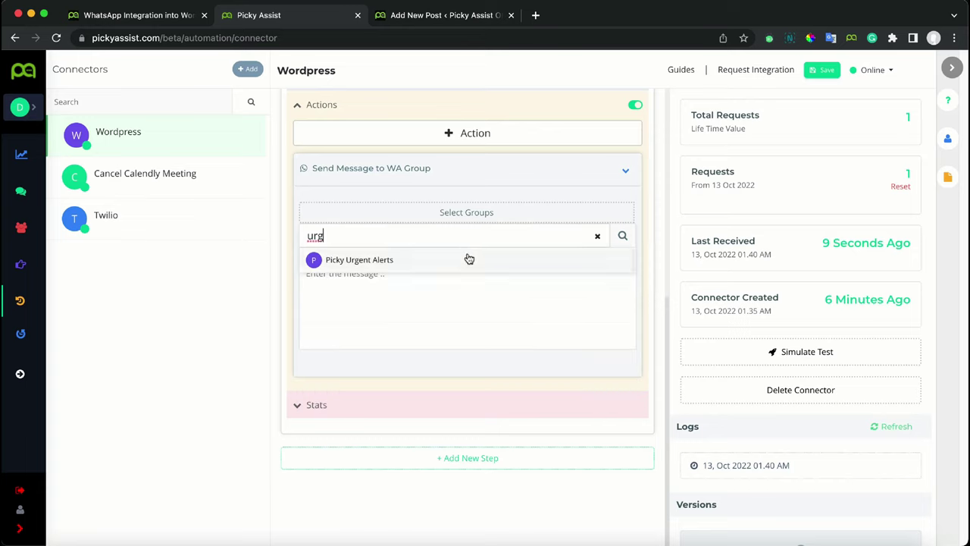
{"action": "left_click", "coordinate": [466, 258]}
Compose the message body with a "Title" line using the Wordpress title attribute and a "Link :" line using the Wordpress link attribute
{"action": "left_click", "coordinate": [386, 324]}
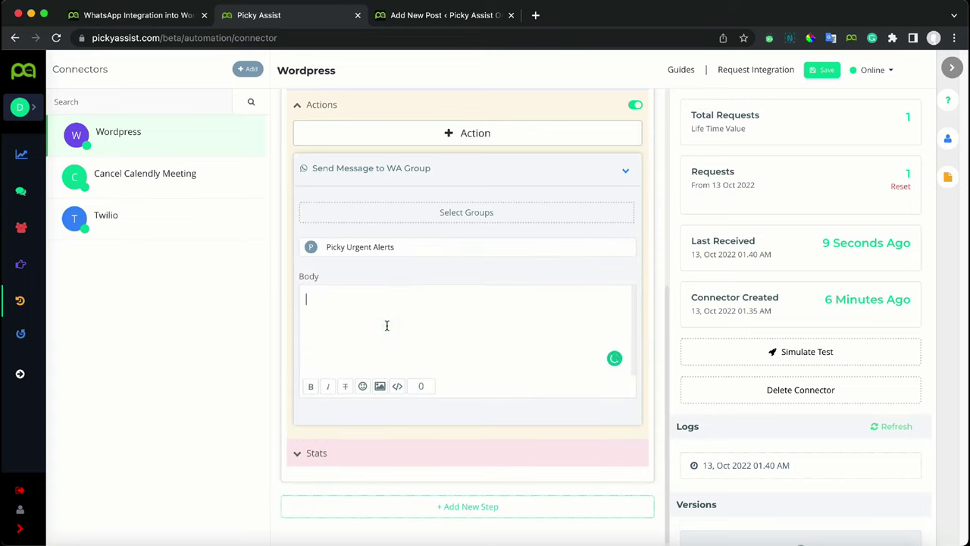
{"action": "type", "text": "Title"}
{"action": "left_click", "coordinate": [397, 386]}
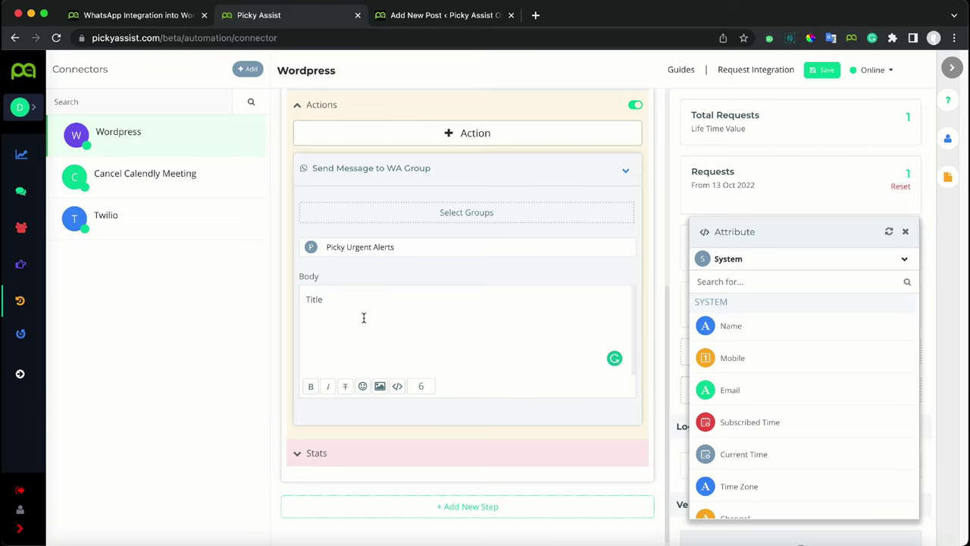
{"action": "left_click", "coordinate": [791, 258]}
{"action": "left_click", "coordinate": [767, 310]}
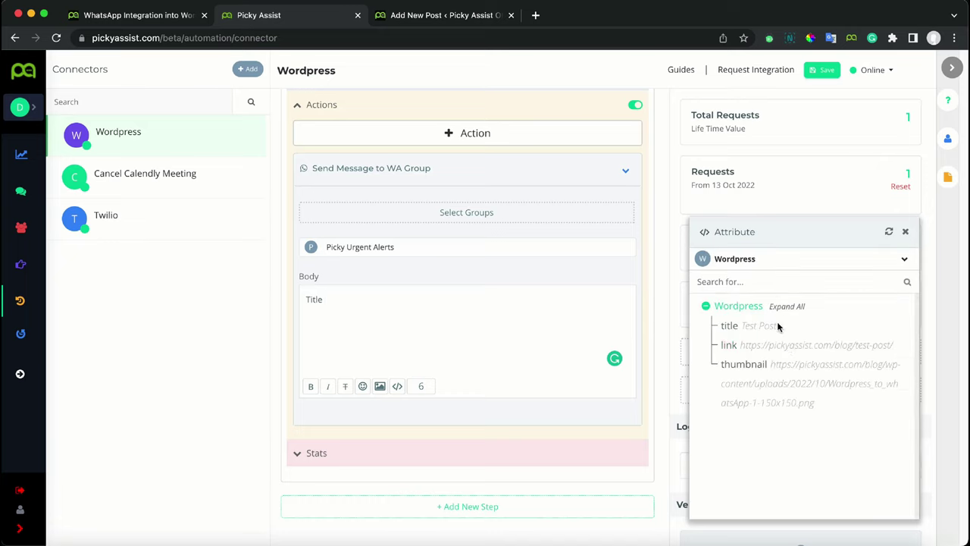
{"action": "left_click", "coordinate": [729, 325]}
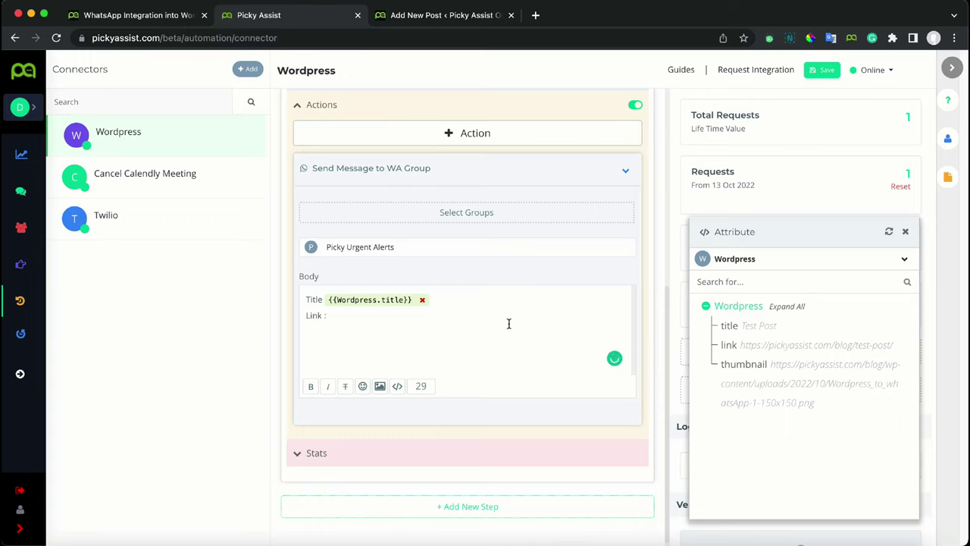
{"action": "left_click", "coordinate": [732, 345]}
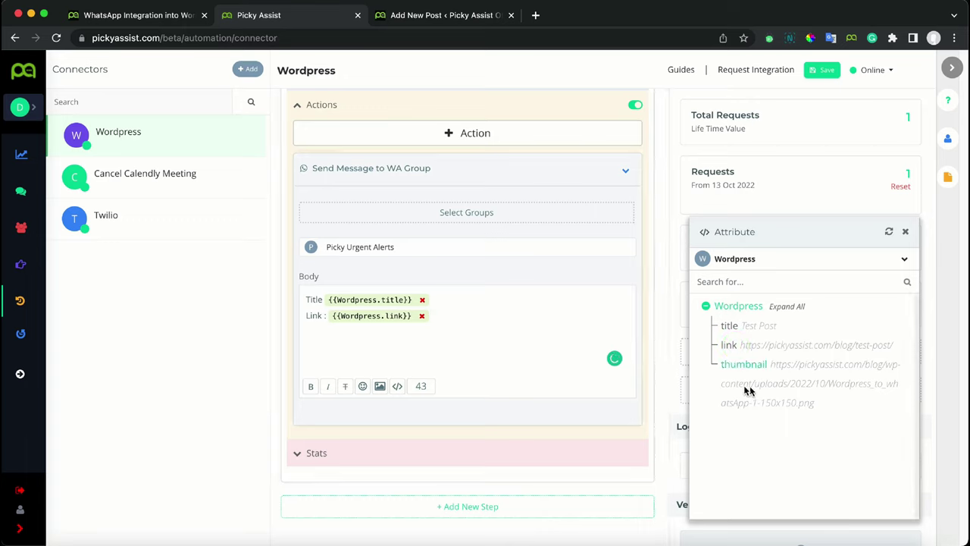
Add media to the group message using the Wordpress thumbnail attribute as its media link, and close the attribute list
{"action": "scroll", "coordinate": [441, 377], "scroll_direction": "down", "scroll_amount": 1}
{"action": "scroll", "coordinate": [442, 377], "scroll_direction": "down", "scroll_amount": 2}
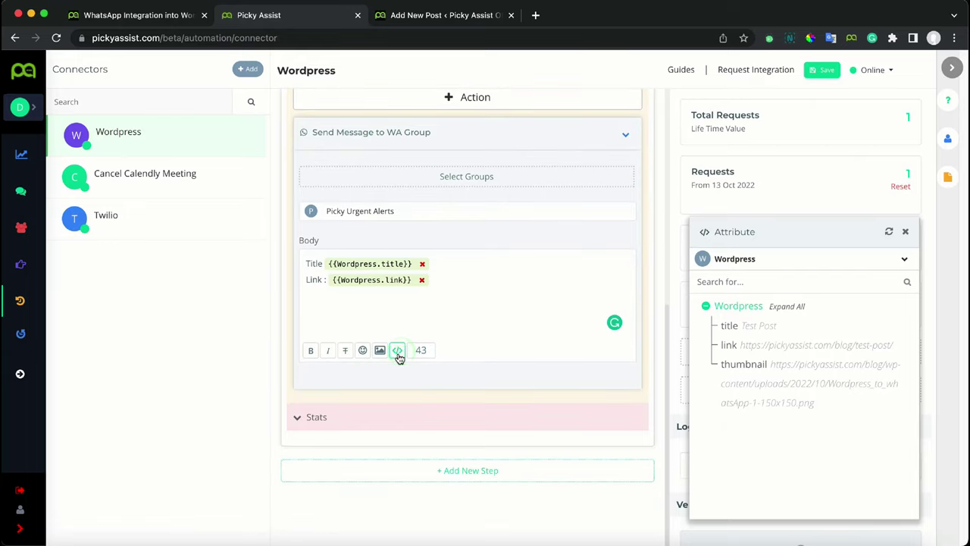
{"action": "scroll", "coordinate": [381, 353], "scroll_direction": "up", "scroll_amount": 5}
{"action": "scroll", "coordinate": [379, 351], "scroll_direction": "down", "scroll_amount": 1}
{"action": "scroll", "coordinate": [468, 383], "scroll_direction": "down", "scroll_amount": 5}
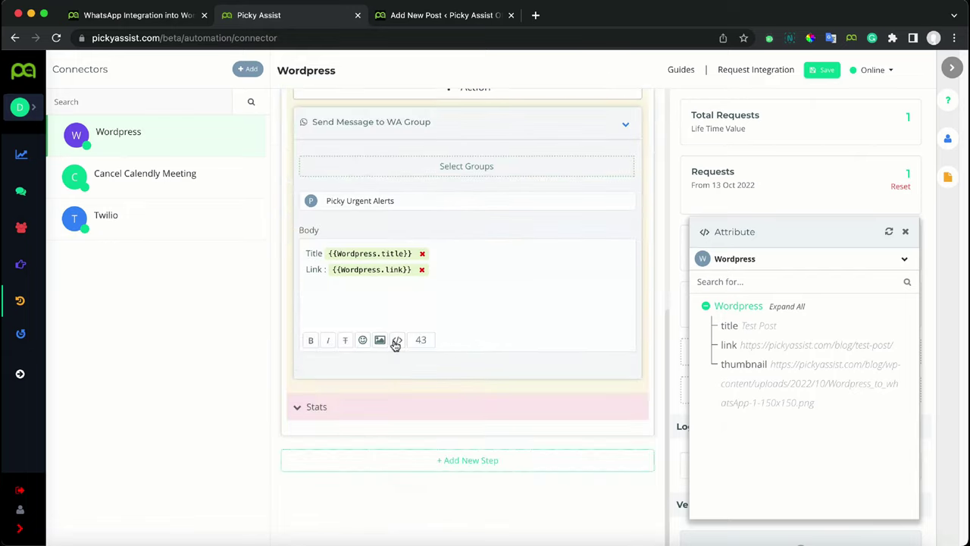
{"action": "left_click", "coordinate": [381, 342]}
{"action": "scroll", "coordinate": [502, 383], "scroll_direction": "down", "scroll_amount": 3}
{"action": "left_click", "coordinate": [431, 379]}
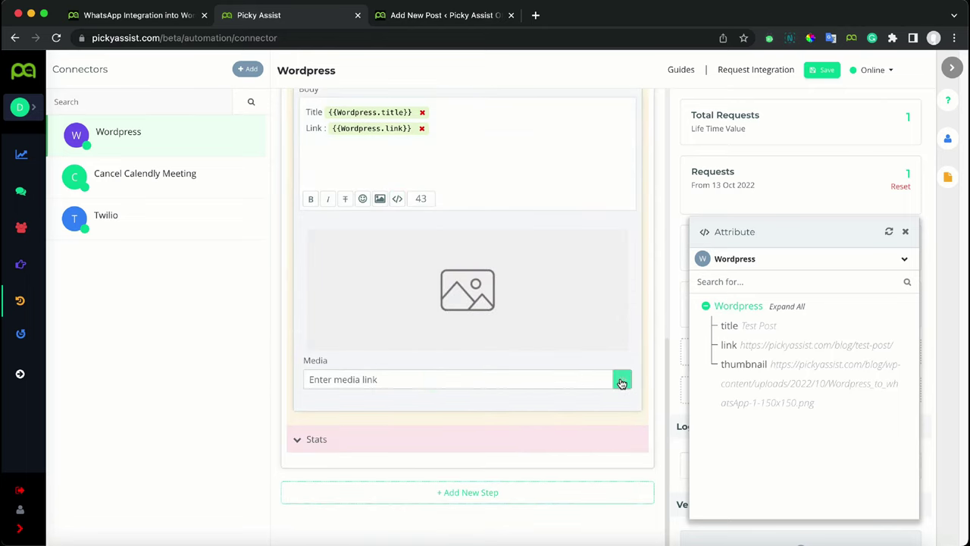
{"action": "left_click", "coordinate": [506, 378]}
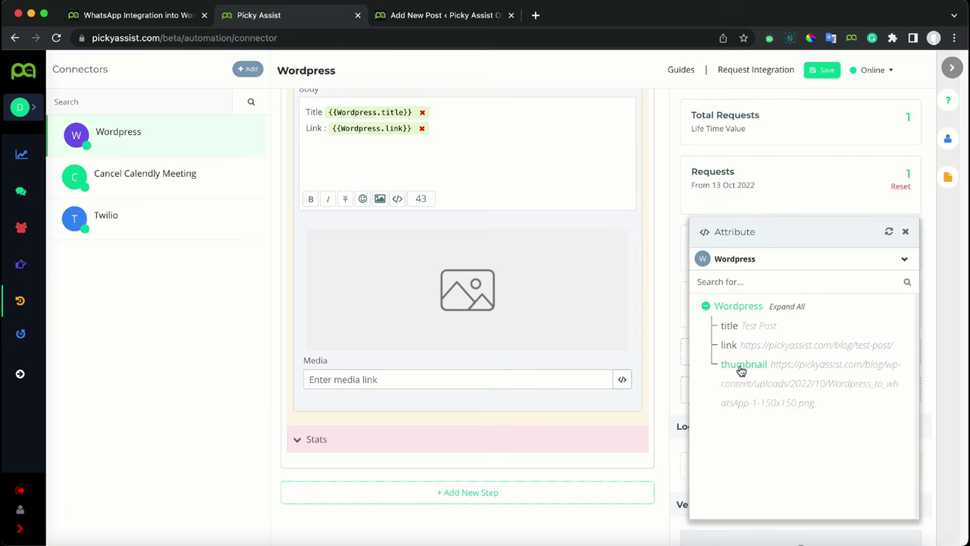
{"action": "left_click", "coordinate": [740, 367]}
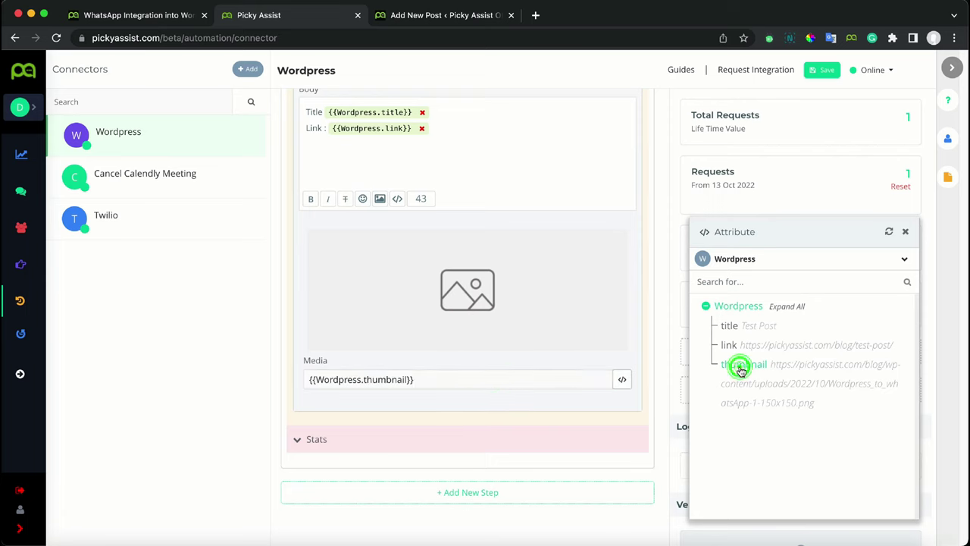
{"action": "left_click", "coordinate": [904, 233]}
Save the Wordpress connector's settings and dismiss the notice
{"action": "scroll", "coordinate": [531, 356], "scroll_direction": "up", "scroll_amount": 5}
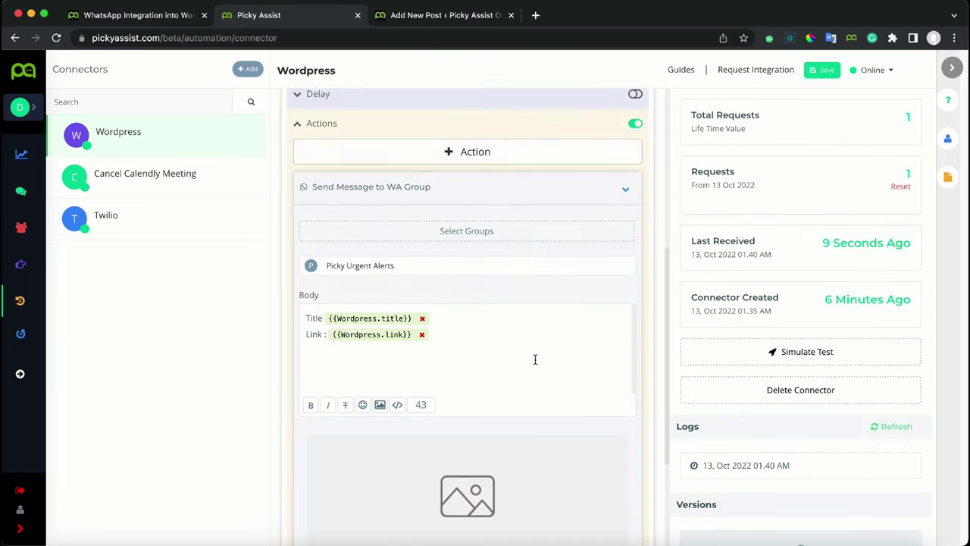
{"action": "scroll", "coordinate": [404, 286], "scroll_direction": "up", "scroll_amount": 2}
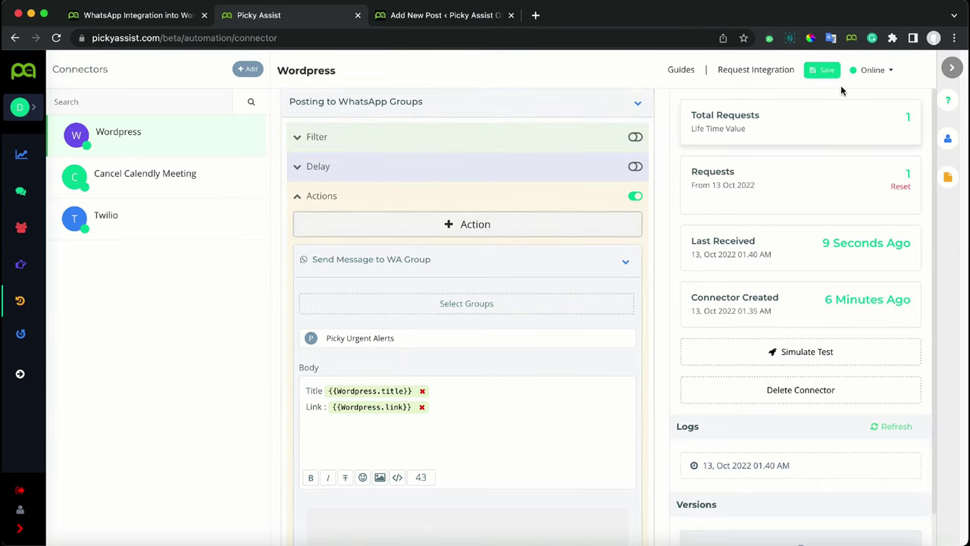
{"action": "left_click", "coordinate": [822, 72]}
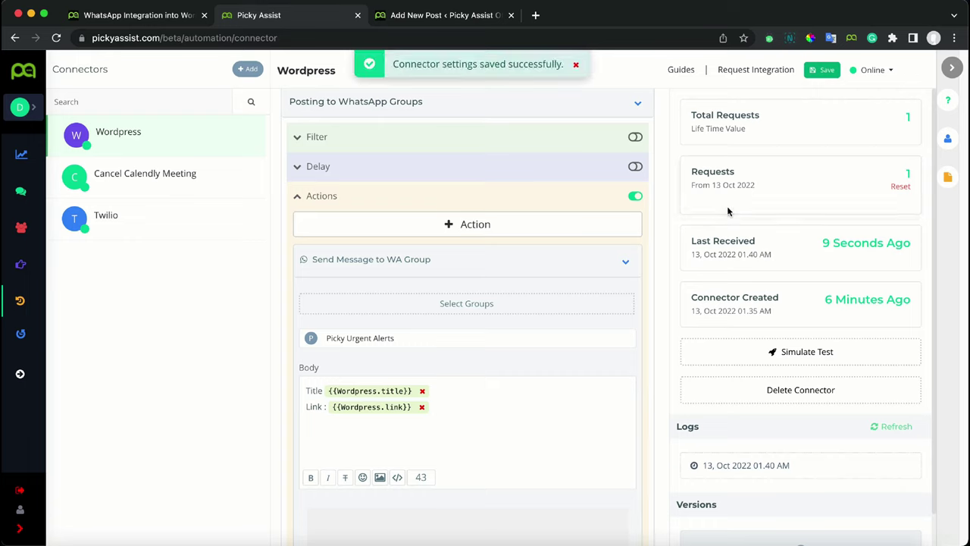
{"action": "left_click", "coordinate": [573, 66]}
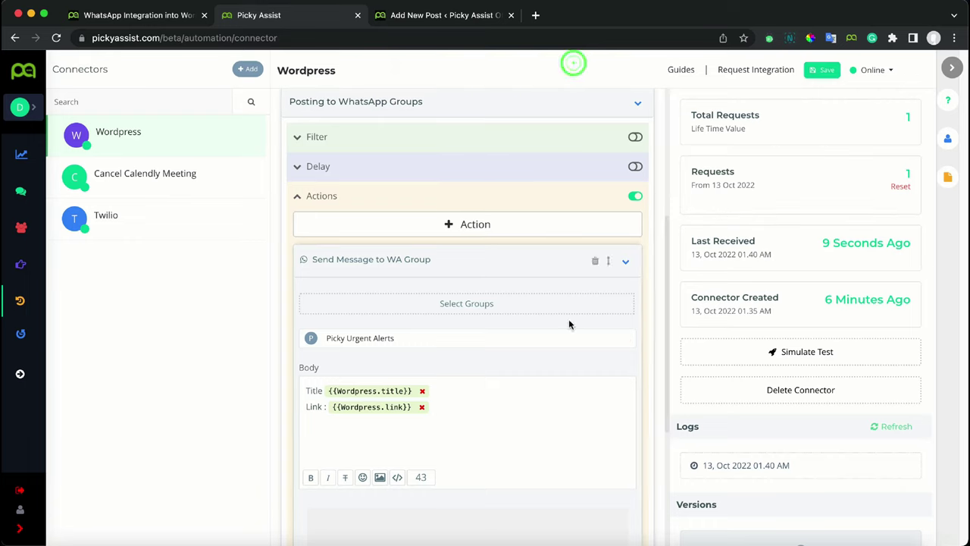
Collapse the Send Message to WA Group action and enable the filter for the posting step
{"action": "left_click", "coordinate": [626, 261]}
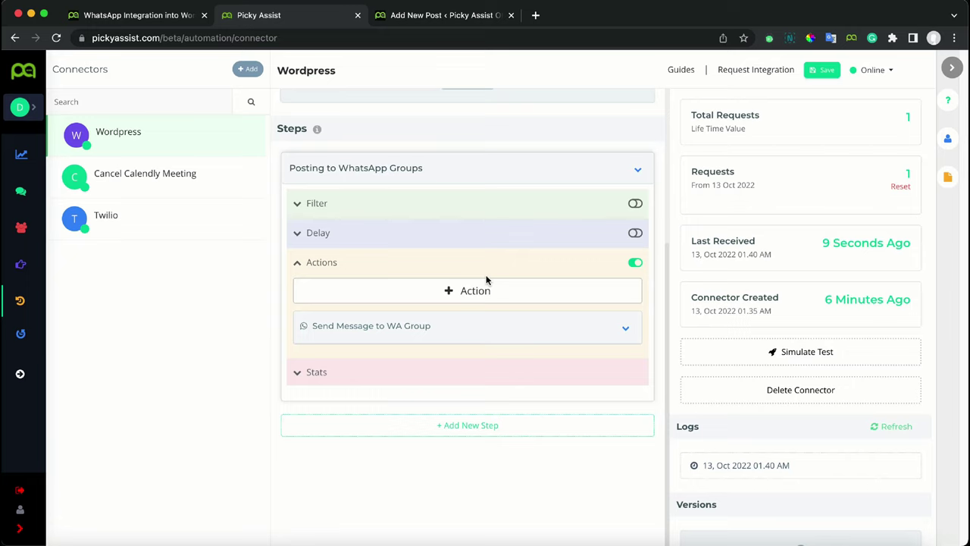
{"action": "left_click", "coordinate": [635, 205]}
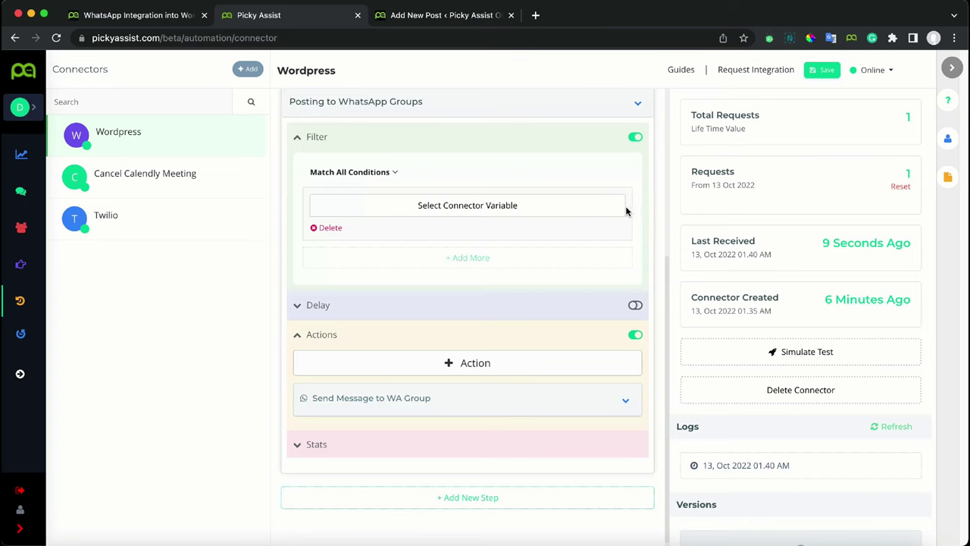
Switch to the WordPress admin and open the Picky Assist notification for editing
{"action": "left_click", "coordinate": [428, 15]}
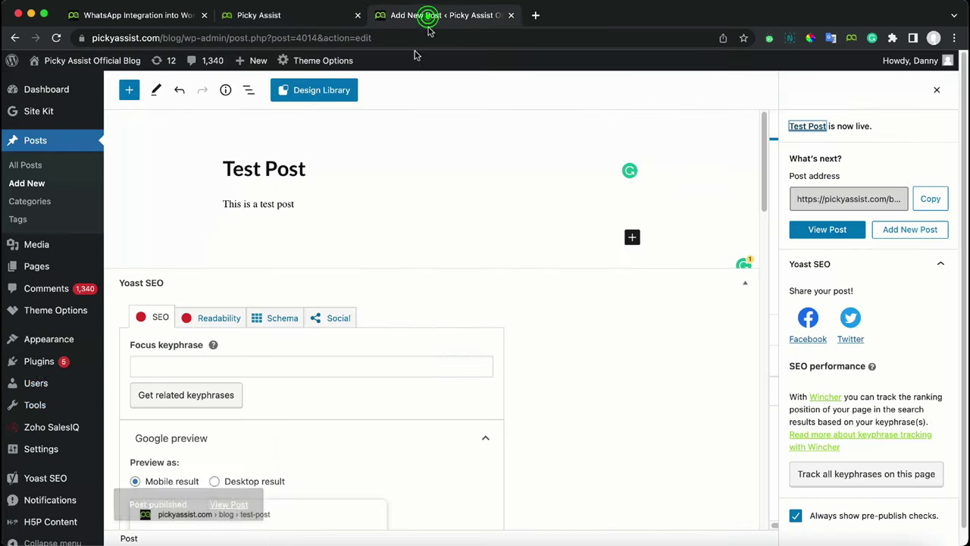
{"action": "mouse_move", "coordinate": [79, 497]}
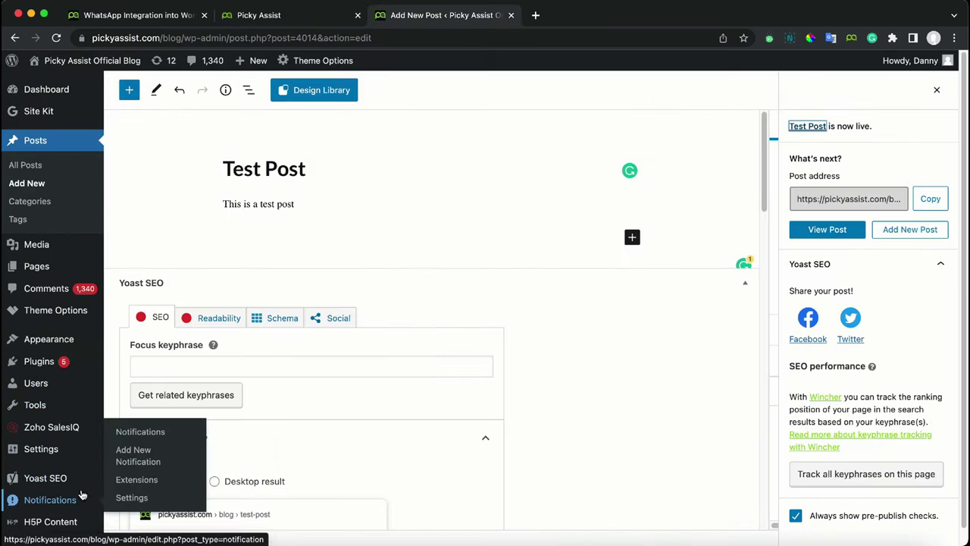
{"action": "left_click", "coordinate": [168, 433]}
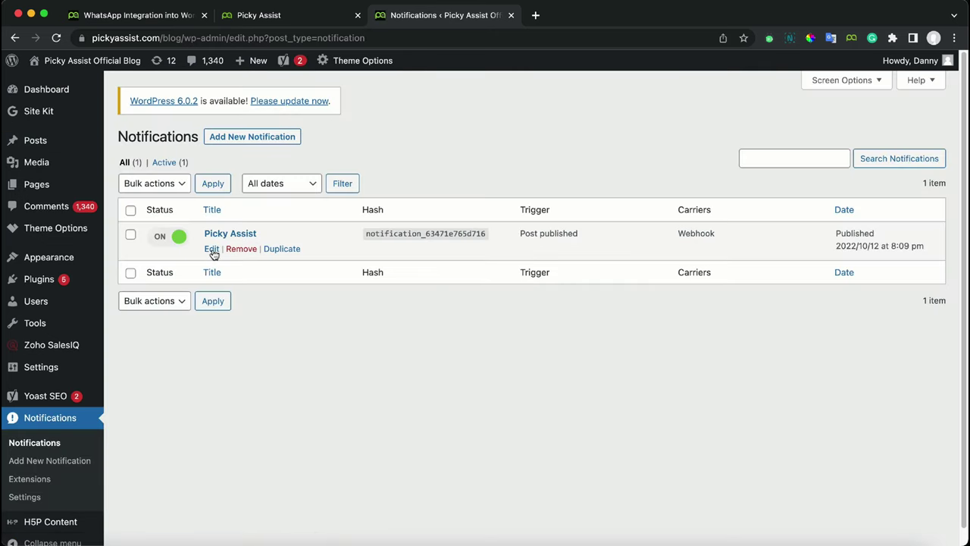
{"action": "left_click", "coordinate": [212, 250]}
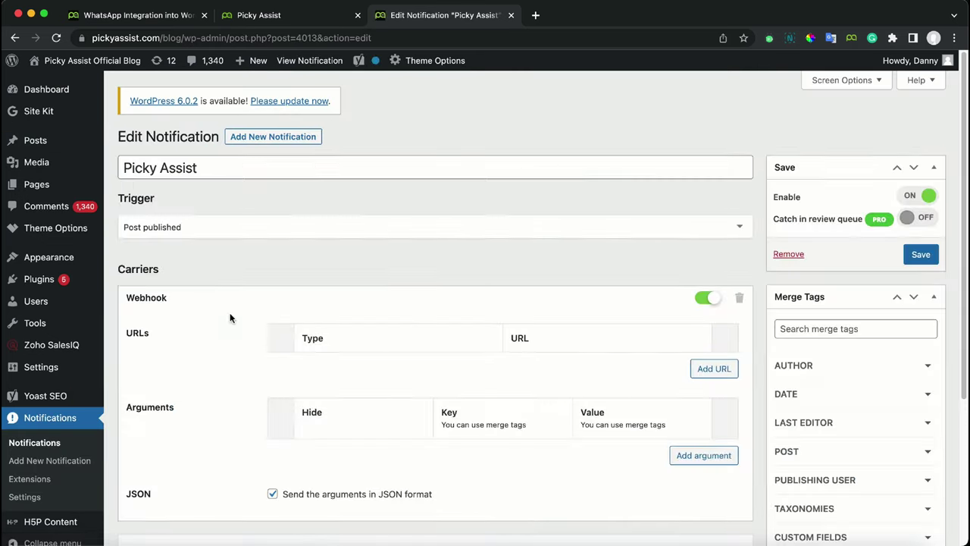
Add an empty fourth argument row to the notification's Webhook carrier
{"action": "scroll", "coordinate": [594, 370], "scroll_direction": "down", "scroll_amount": 5}
{"action": "scroll", "coordinate": [598, 390], "scroll_direction": "up", "scroll_amount": 1}
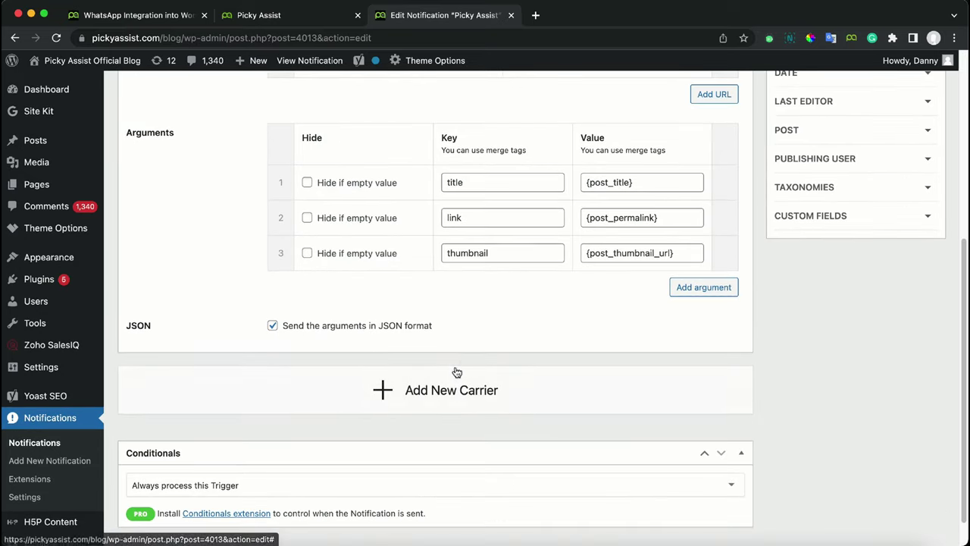
{"action": "left_click", "coordinate": [703, 287]}
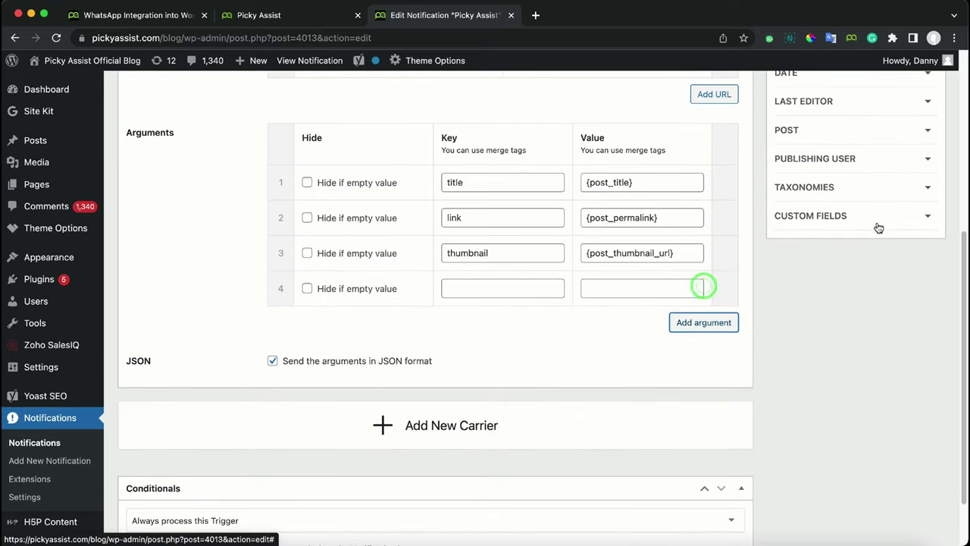
Examine the Post and Author merge tags available for the notification's webhook arguments
{"action": "scroll", "coordinate": [877, 232], "scroll_direction": "up", "scroll_amount": 1}
{"action": "scroll", "coordinate": [878, 239], "scroll_direction": "up", "scroll_amount": 2}
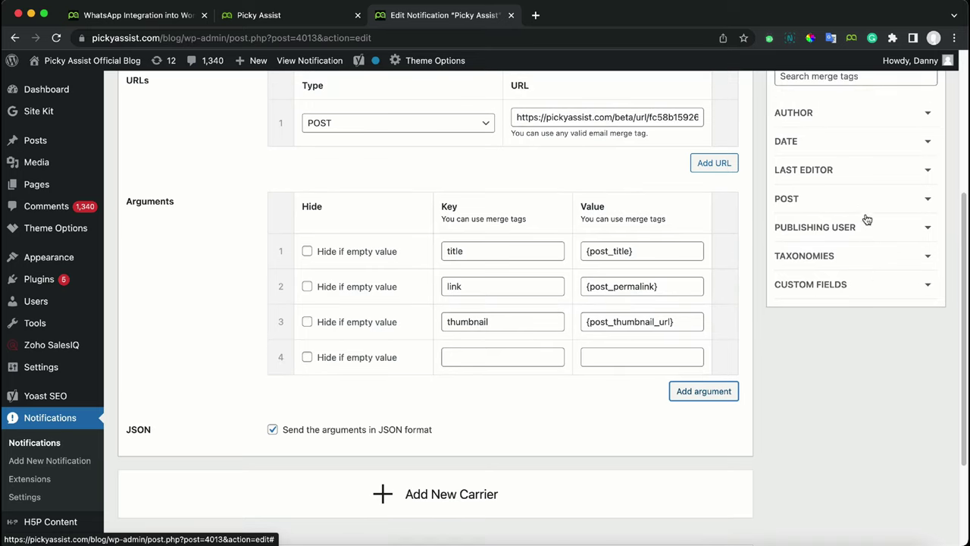
{"action": "left_click", "coordinate": [863, 206]}
{"action": "scroll", "coordinate": [871, 408], "scroll_direction": "down", "scroll_amount": 10}
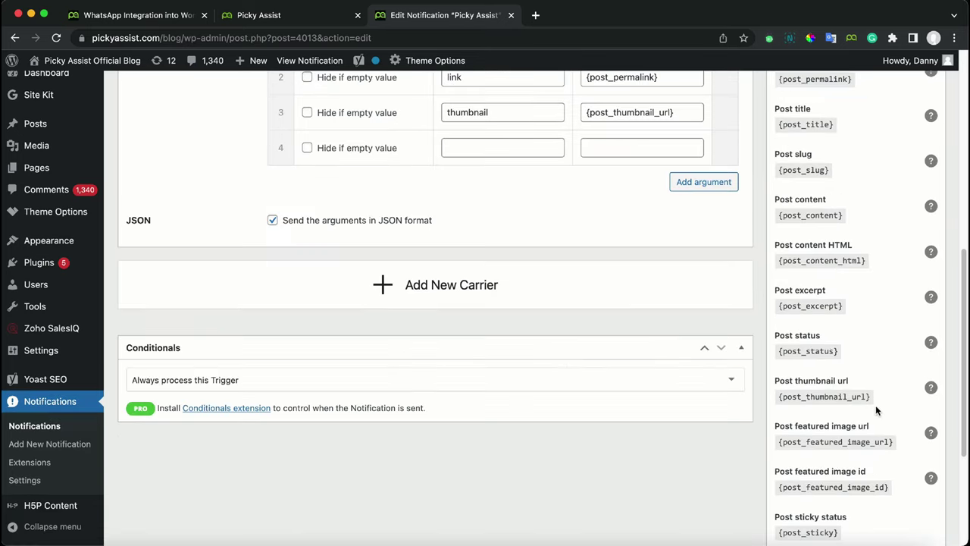
{"action": "scroll", "coordinate": [876, 410], "scroll_direction": "down", "scroll_amount": 2}
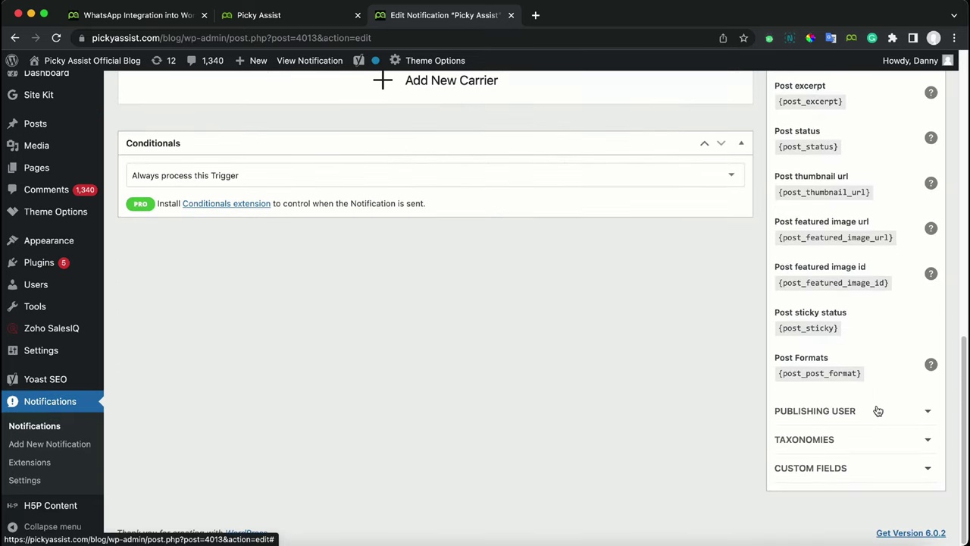
{"action": "scroll", "coordinate": [878, 410], "scroll_direction": "up", "scroll_amount": 10}
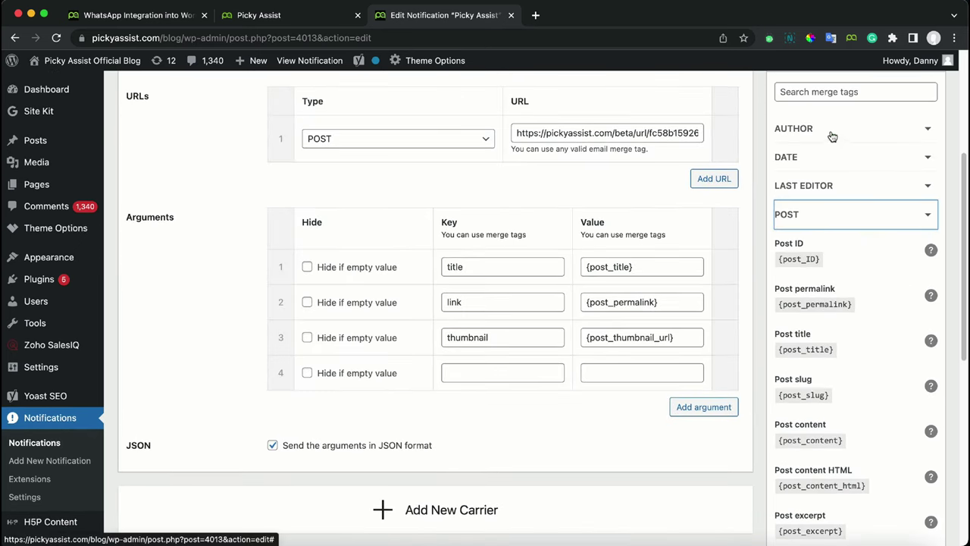
{"action": "left_click", "coordinate": [830, 131]}
{"action": "scroll", "coordinate": [864, 394], "scroll_direction": "down", "scroll_amount": 1}
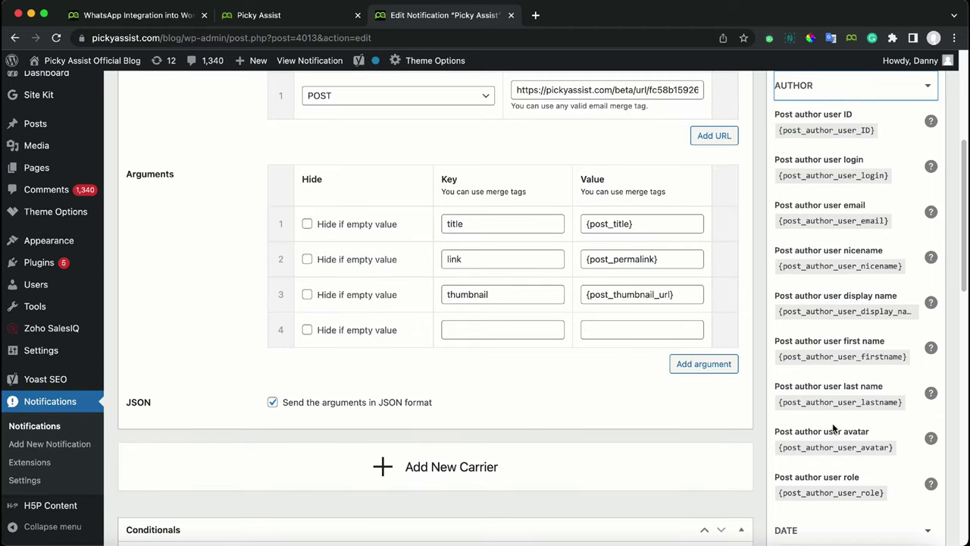
{"action": "scroll", "coordinate": [834, 429], "scroll_direction": "up", "scroll_amount": 1}
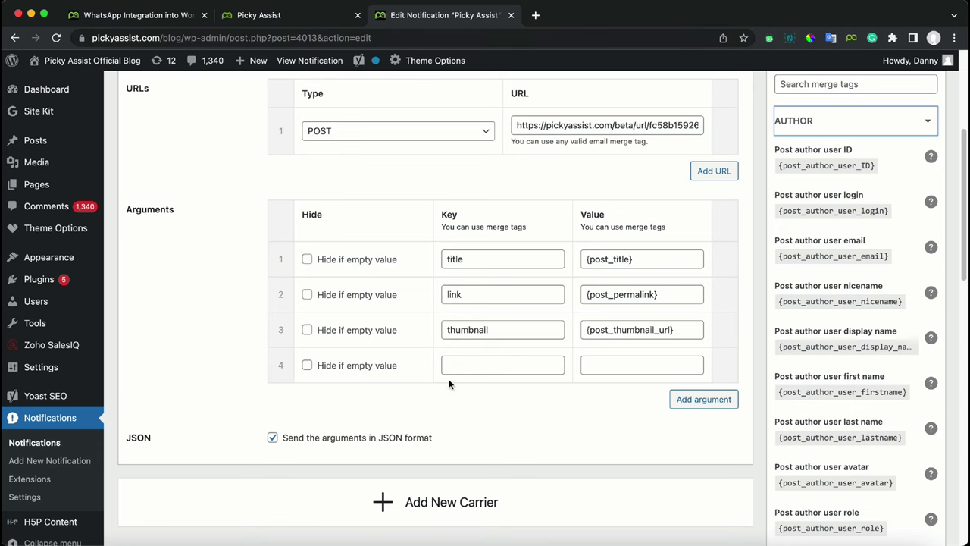
Switch to Picky Assist and review the filter conditions and actions of the Posting to WhatsApp Groups step
{"action": "left_click", "coordinate": [265, 15]}
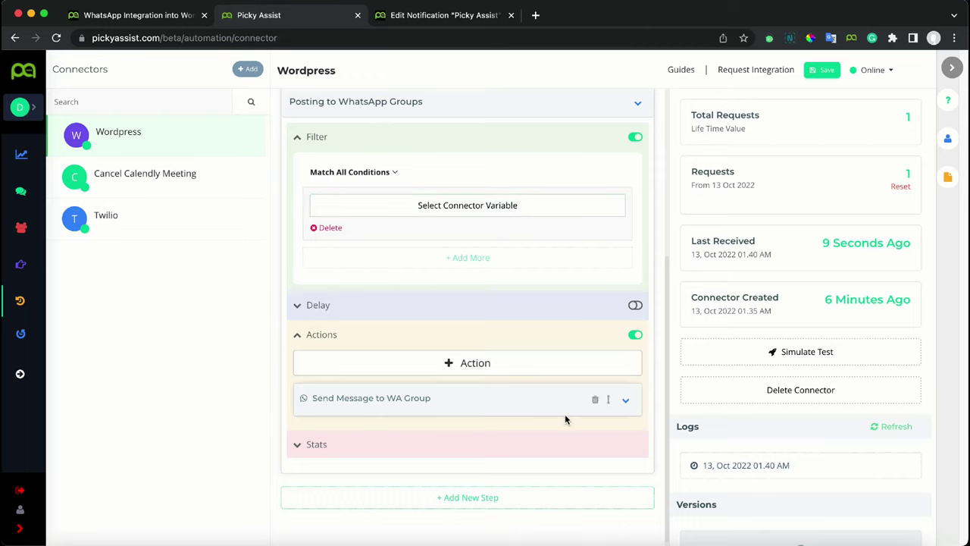
{"action": "scroll", "coordinate": [485, 319], "scroll_direction": "up", "scroll_amount": 1}
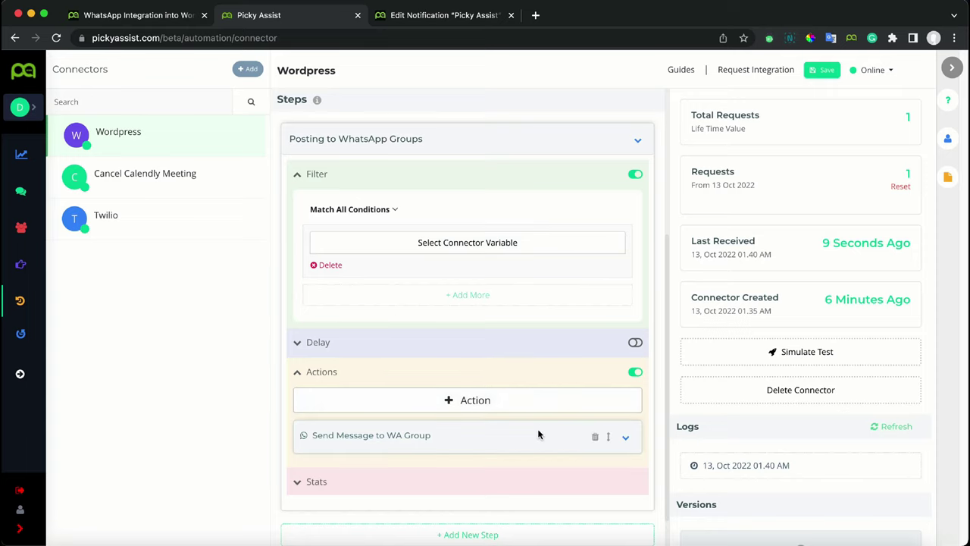
{"action": "scroll", "coordinate": [551, 437], "scroll_direction": "down", "scroll_amount": 1}
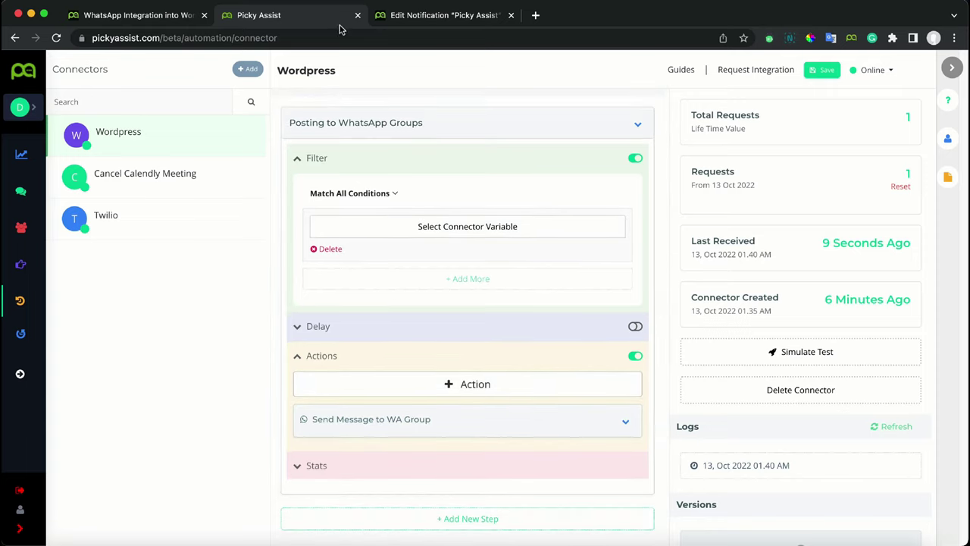
Switch back to the WordPress admin and start a new blog post
{"action": "left_click", "coordinate": [421, 23]}
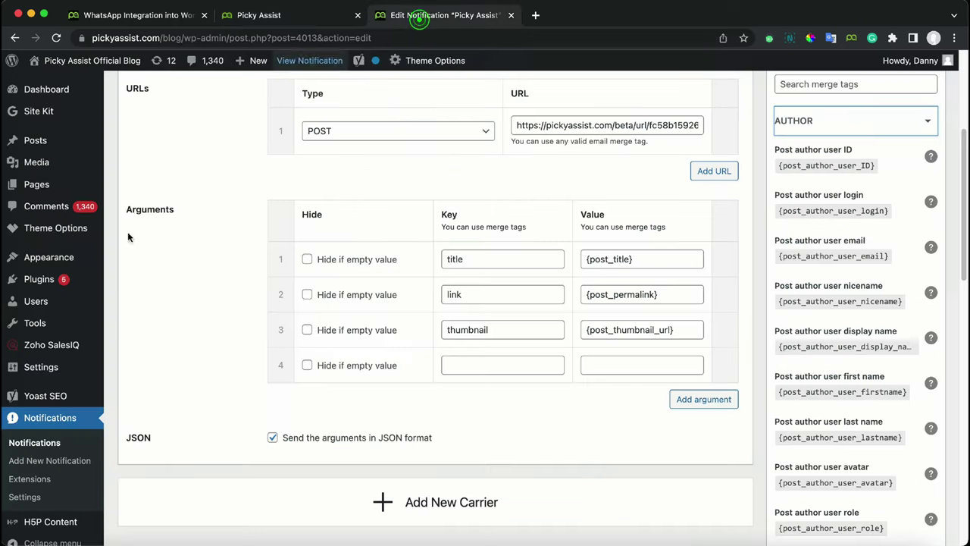
{"action": "mouse_move", "coordinate": [84, 395]}
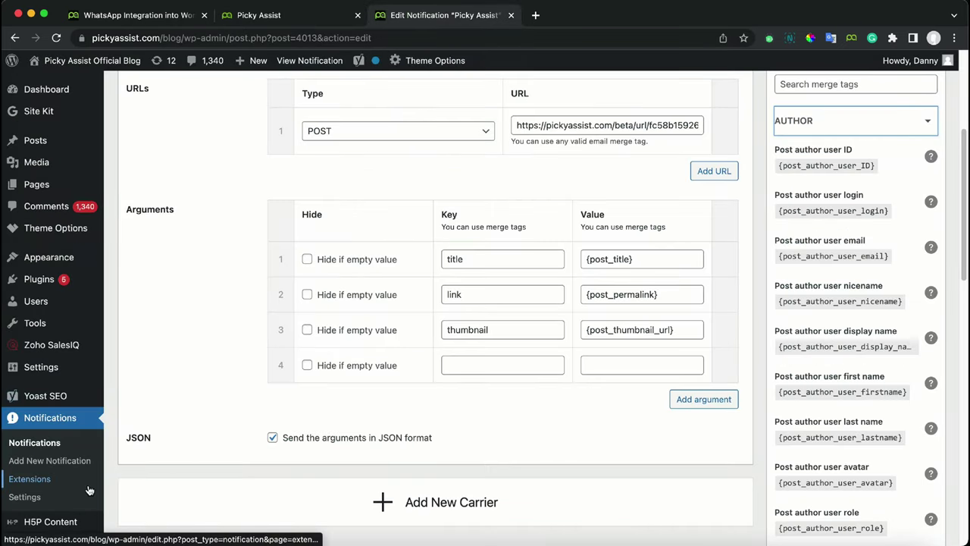
{"action": "mouse_move", "coordinate": [48, 190]}
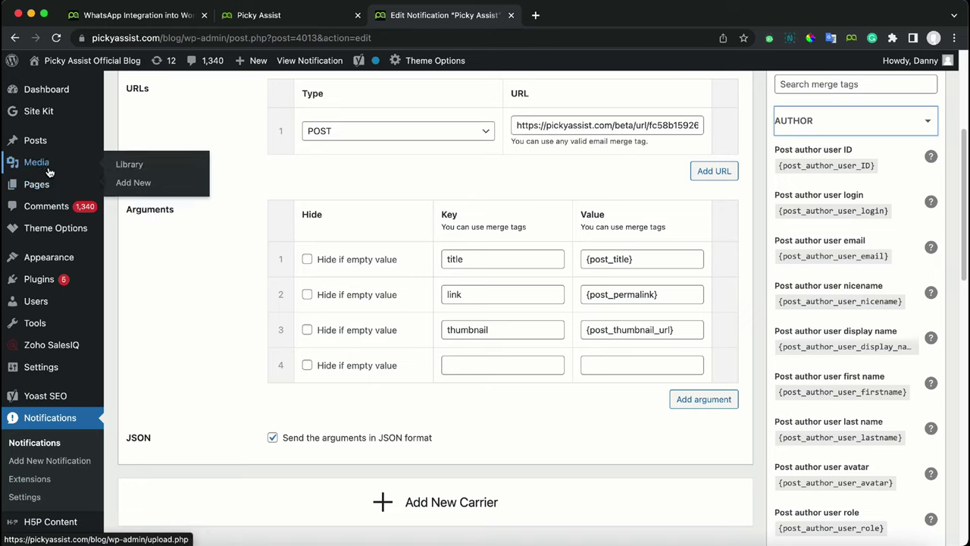
{"action": "mouse_move", "coordinate": [46, 140]}
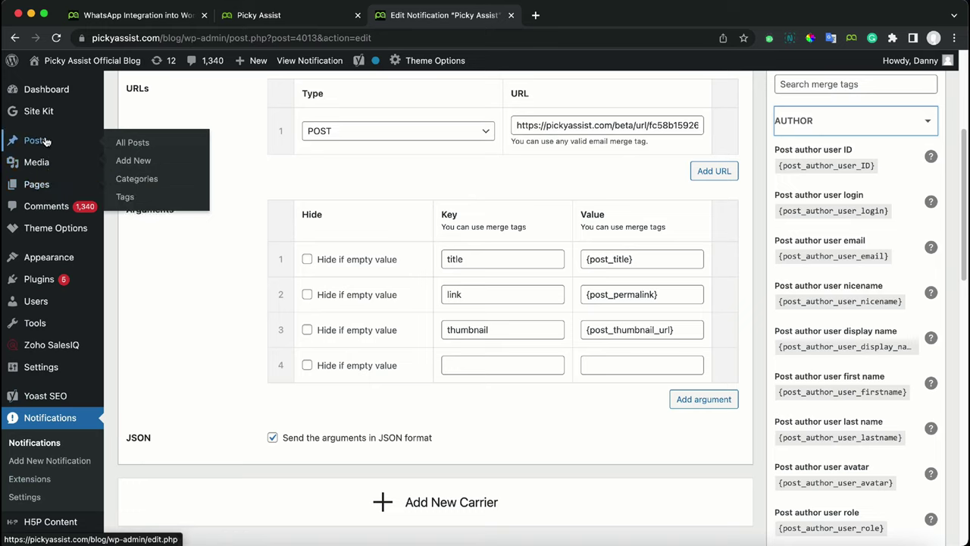
{"action": "left_click", "coordinate": [153, 159]}
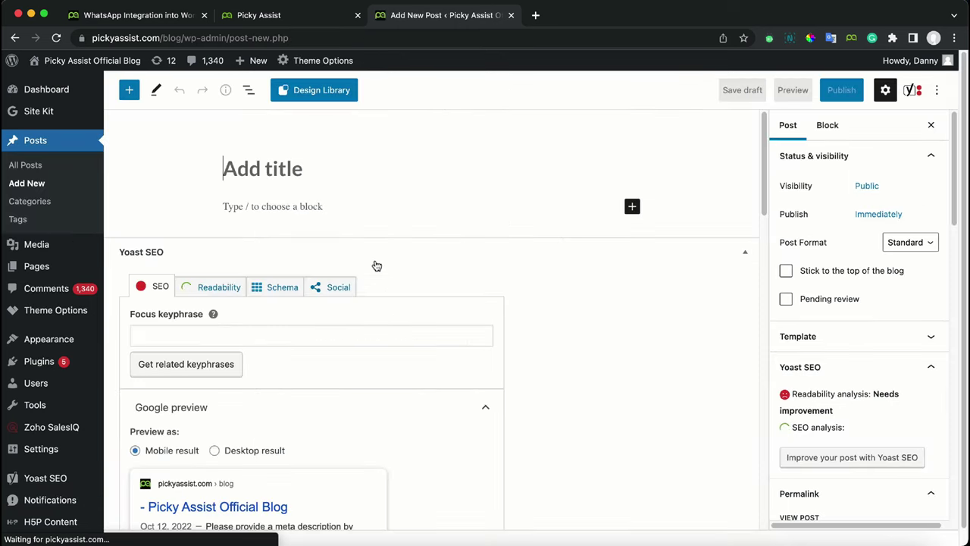
Title the new post "Final Test with WhatsApp Group" and enter "Final Test" as its body paragraph
{"action": "left_click", "coordinate": [274, 159]}
{"action": "type", "text": "Fi"}
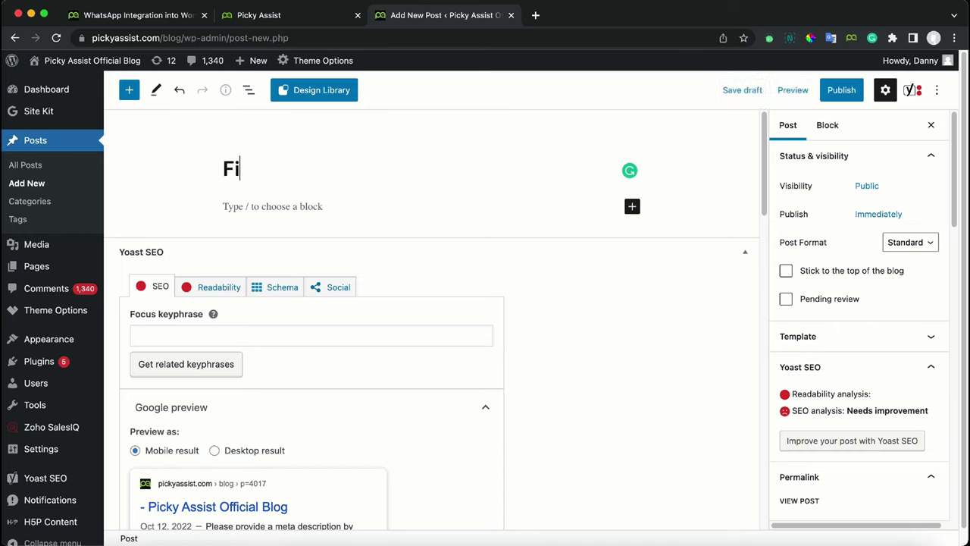
{"action": "type", "text": "nal TEs"}
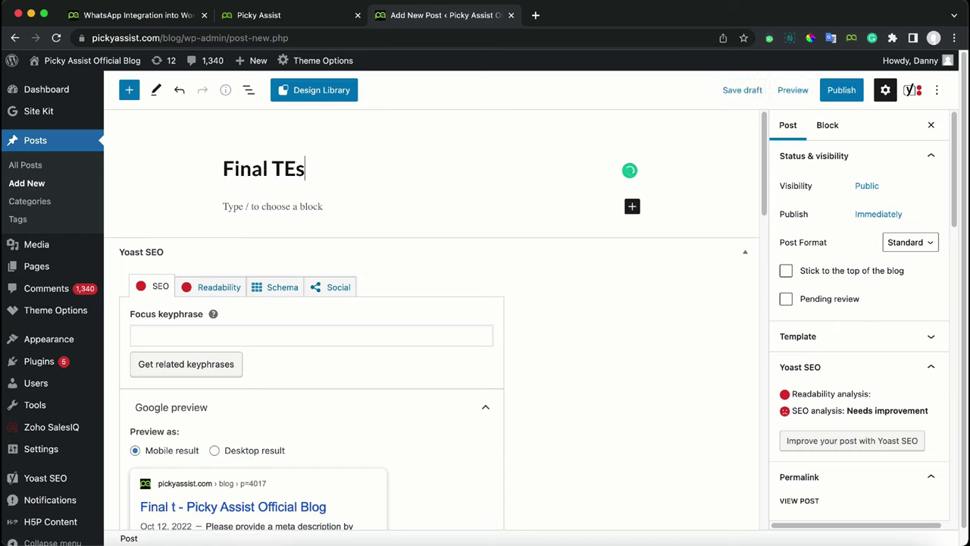
{"action": "key", "text": "BackSpace"}
{"action": "key", "text": "BackSpace"}
{"action": "type", "text": "est w"}
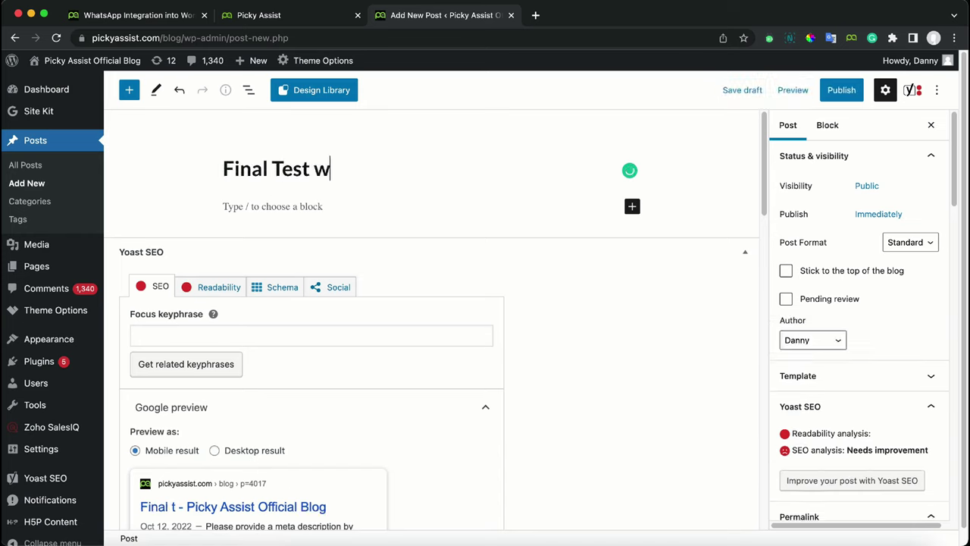
{"action": "type", "text": "ith WhatsApp Group"}
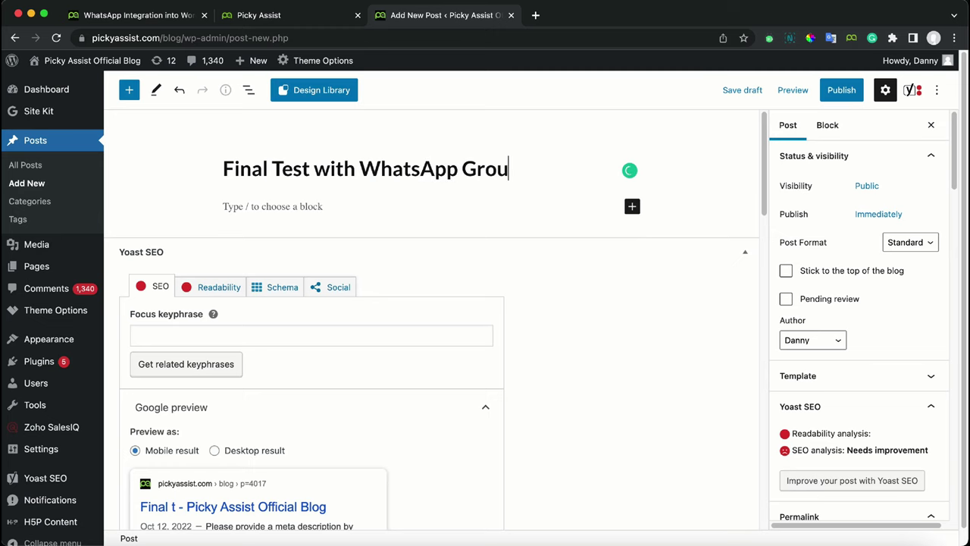
{"action": "key", "text": "Return"}
{"action": "type", "text": "Final Test"}
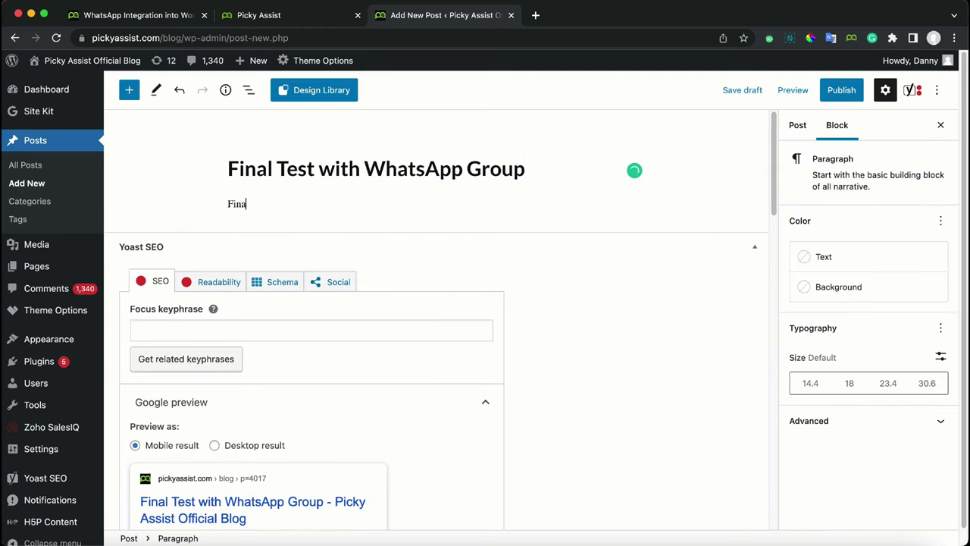
Set Wordpress_to_whatsApp-1.png from the media library as the post's featured image and publish the post
{"action": "left_click", "coordinate": [802, 126]}
{"action": "scroll", "coordinate": [920, 420], "scroll_direction": "down", "scroll_amount": 5}
{"action": "scroll", "coordinate": [920, 419], "scroll_direction": "down", "scroll_amount": 10}
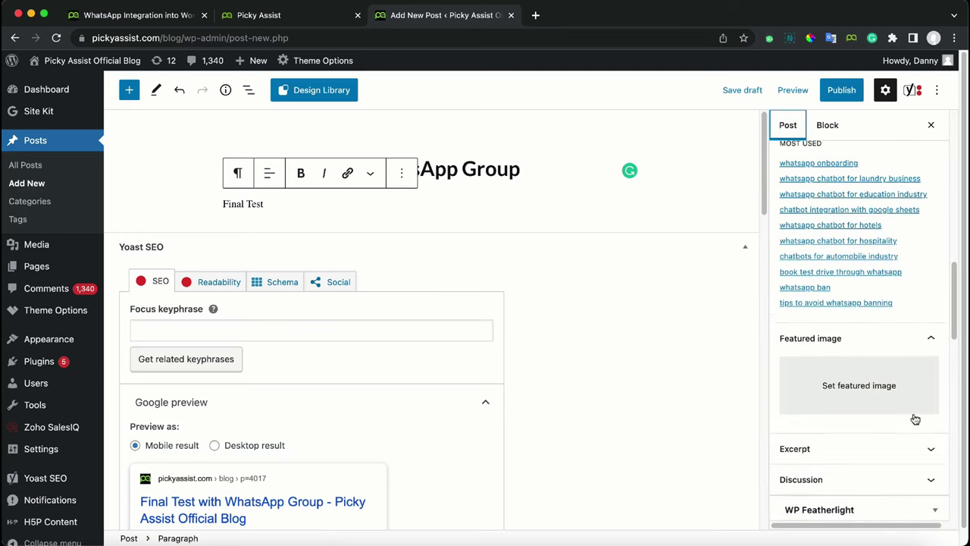
{"action": "left_click", "coordinate": [833, 226]}
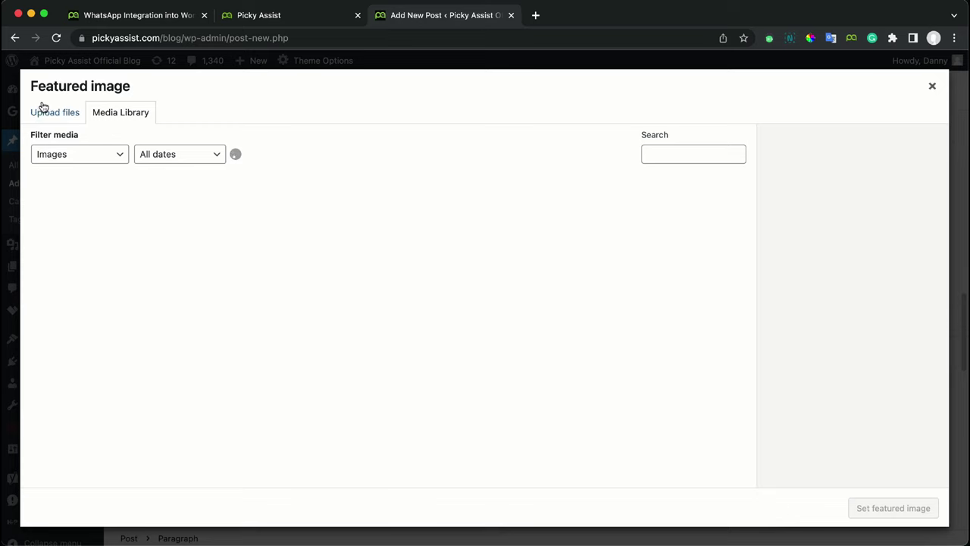
{"action": "left_click", "coordinate": [74, 223]}
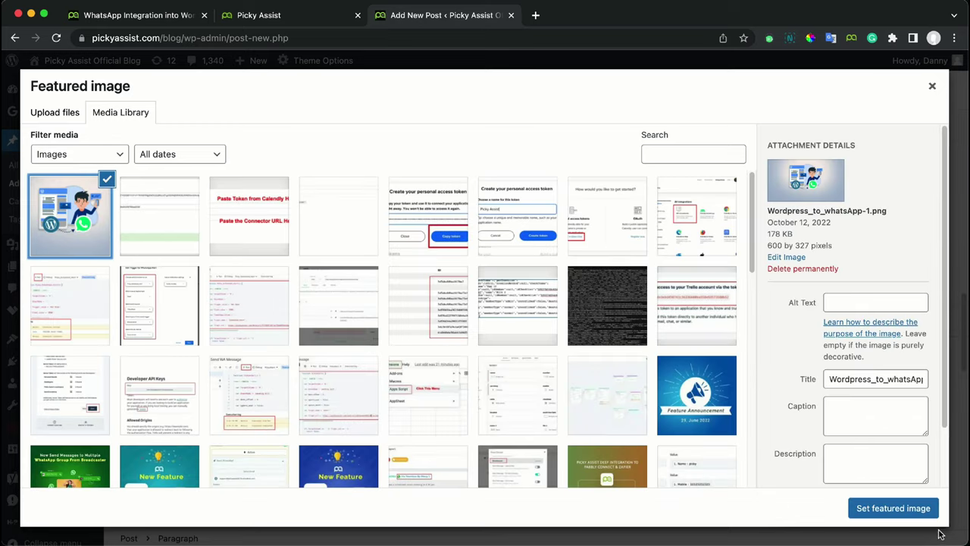
{"action": "left_click", "coordinate": [901, 509]}
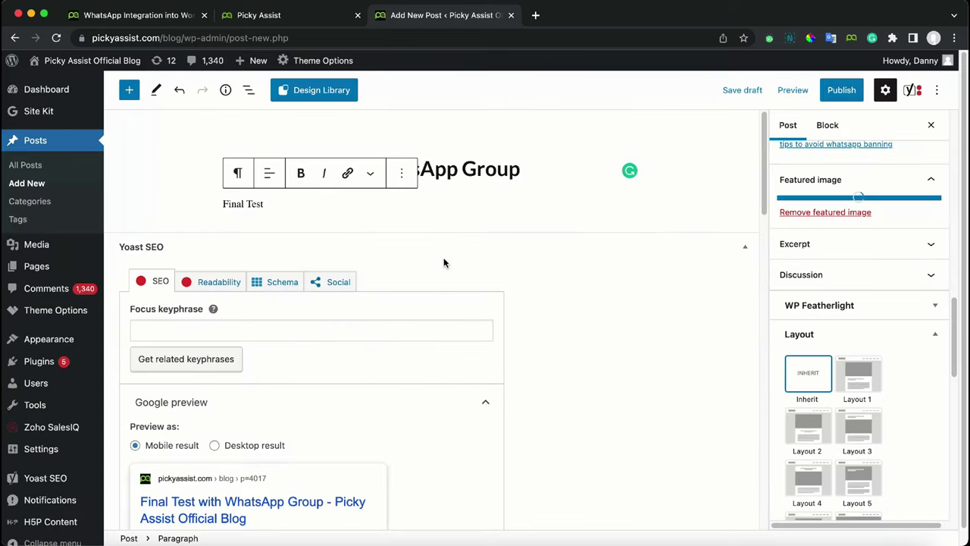
{"action": "left_click", "coordinate": [841, 89]}
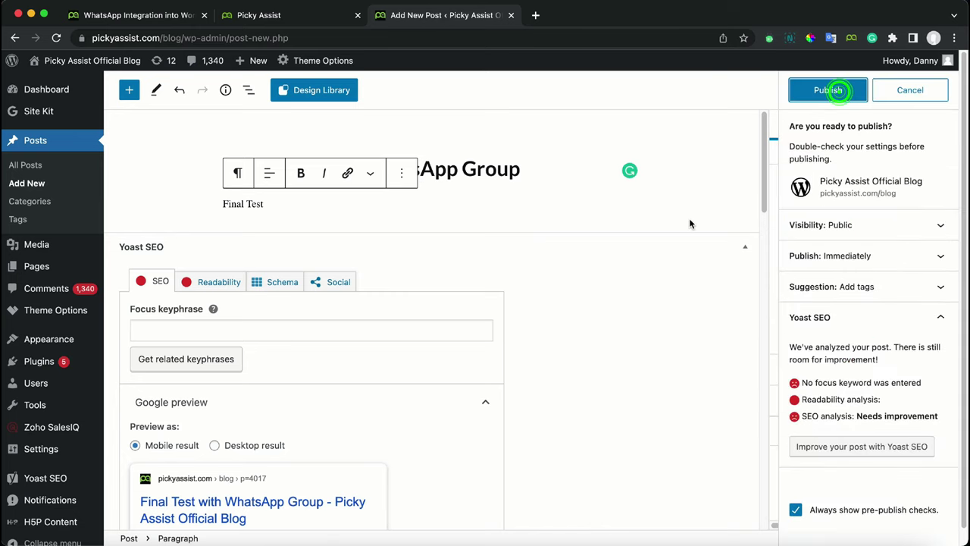
{"action": "left_click", "coordinate": [857, 89]}
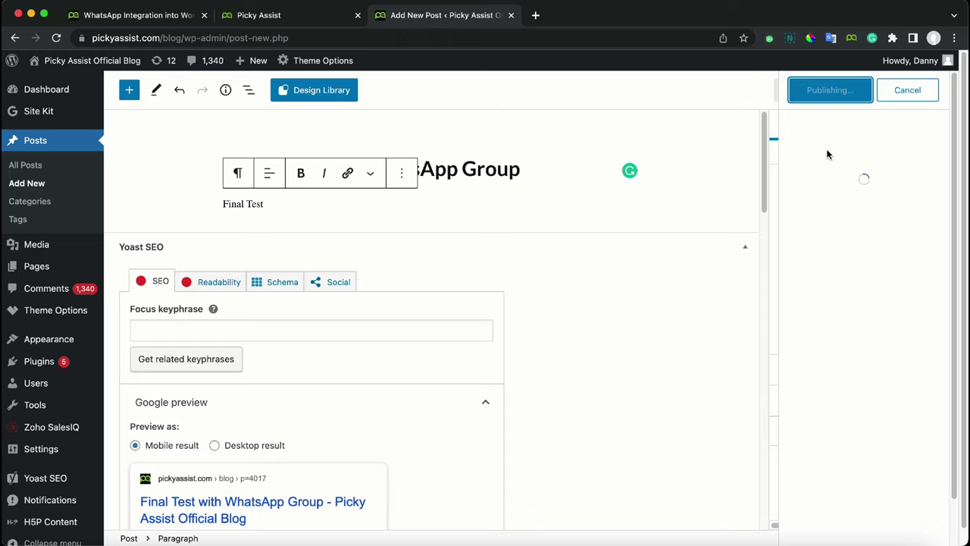
Switch to Picky Assist and refresh the Wordpress connector's logs to check for the new request
{"action": "left_click", "coordinate": [283, 18]}
{"action": "left_click", "coordinate": [897, 426]}
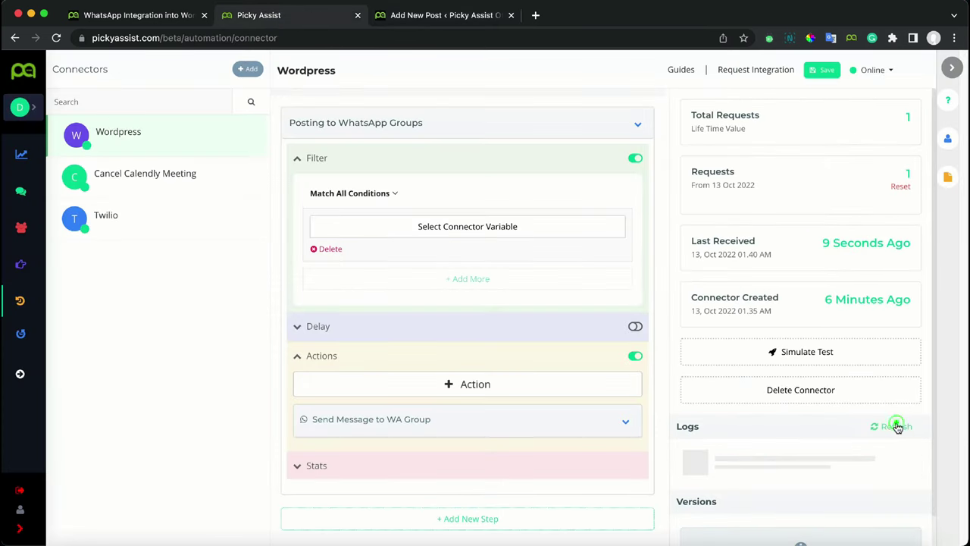
{"action": "scroll", "coordinate": [903, 429], "scroll_direction": "down", "scroll_amount": 1}
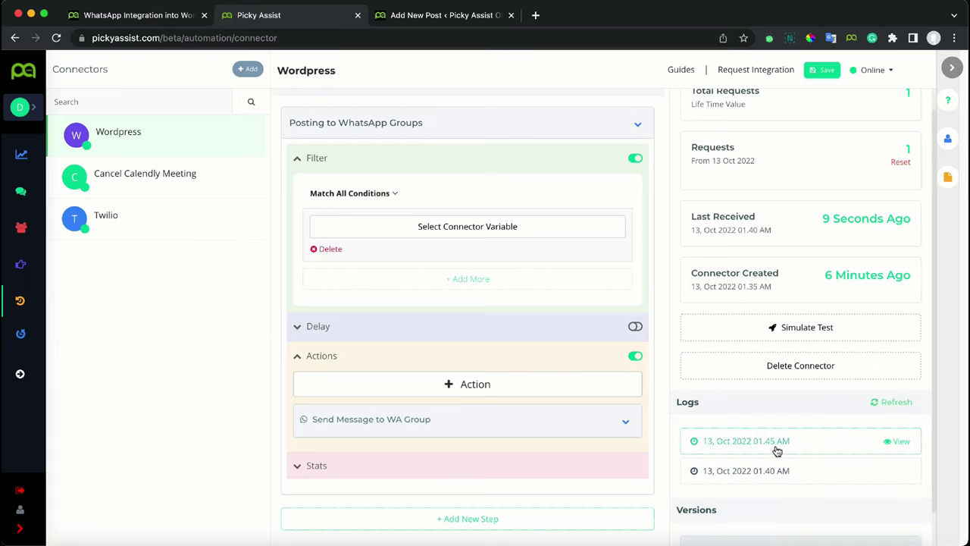
Switch to WhatsApp and check the posted image, title and link in the Picky Urgent Alerts group
{"action": "left_click", "coordinate": [678, 542]}
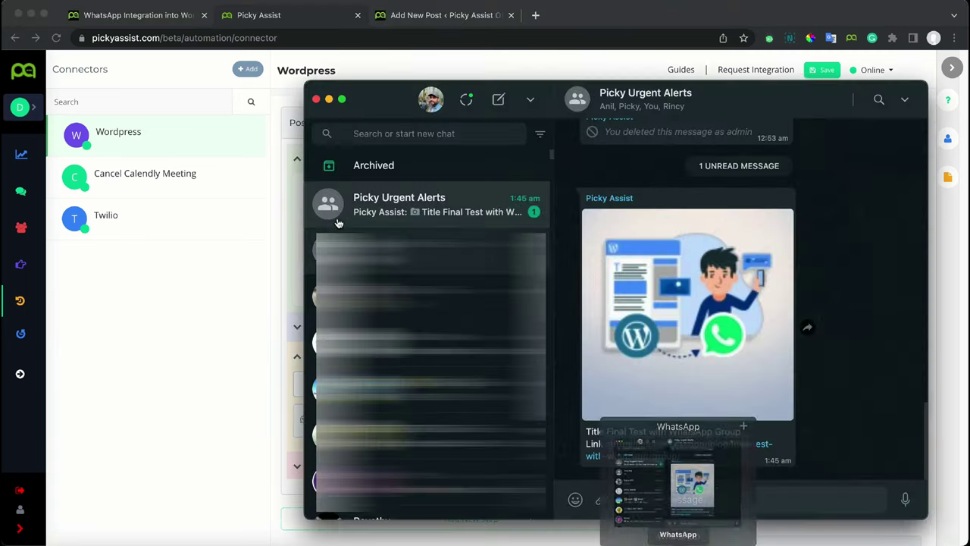
{"action": "left_click_drag", "start_coordinate": [624, 98], "coordinate": [425, 98]}
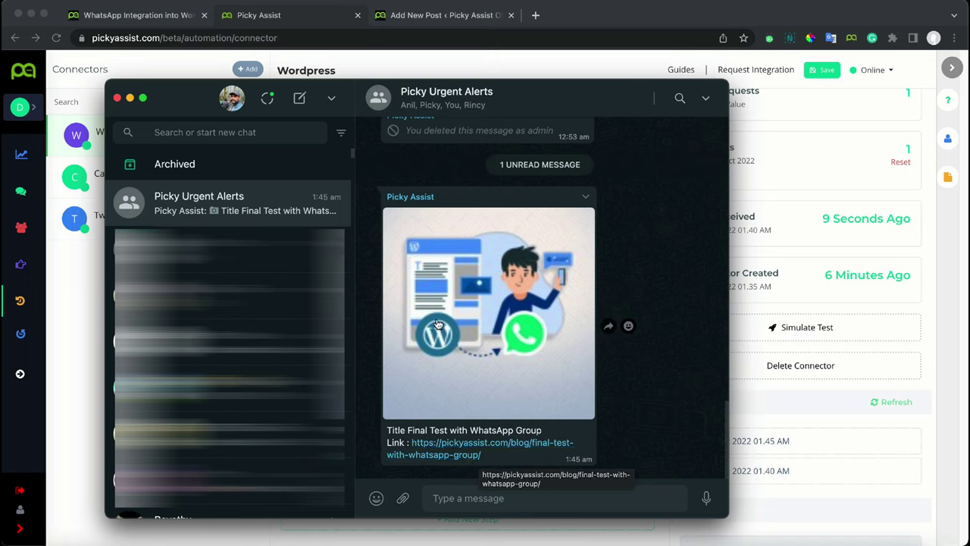
{"action": "left_click_drag", "start_coordinate": [387, 429], "coordinate": [501, 457]}
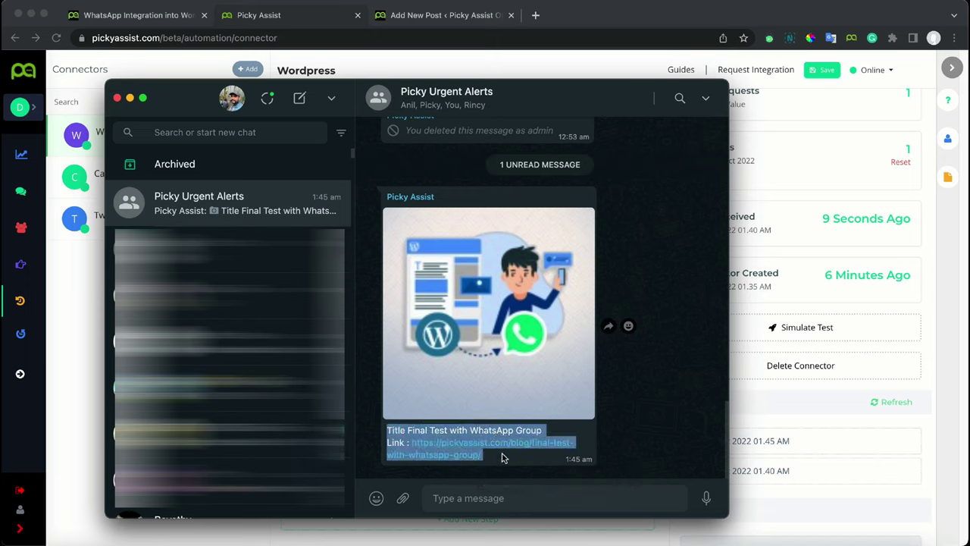
{"action": "left_click", "coordinate": [436, 425]}
Return to Picky Assist and expand the Send Message to WA Group action to review its group, body and media
{"action": "left_click", "coordinate": [788, 247]}
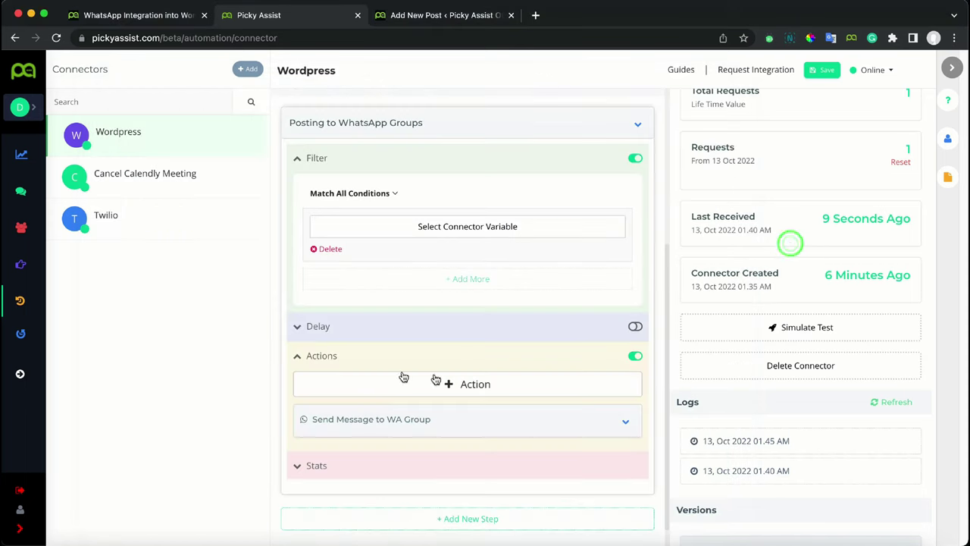
{"action": "left_click", "coordinate": [625, 425]}
{"action": "scroll", "coordinate": [604, 436], "scroll_direction": "down", "scroll_amount": 4}
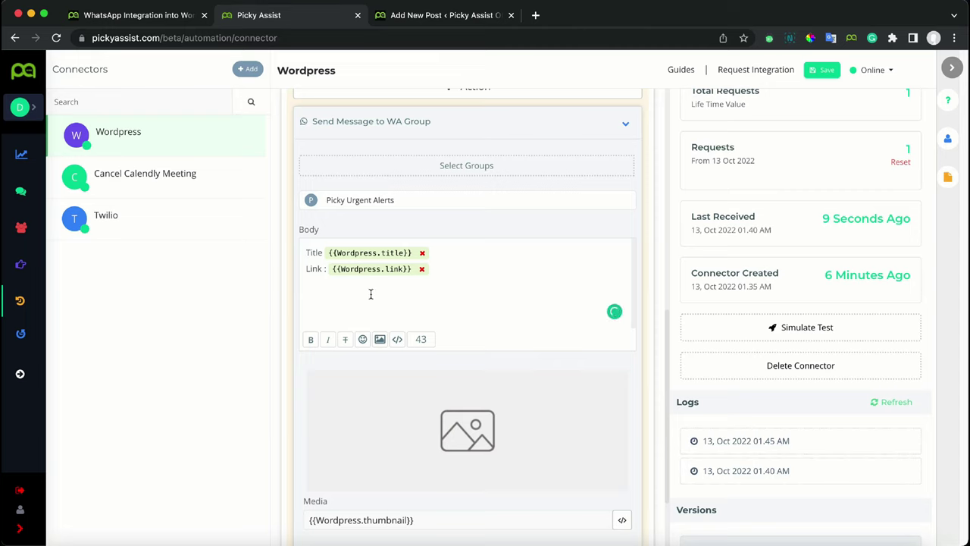
{"action": "scroll", "coordinate": [434, 325], "scroll_direction": "down", "scroll_amount": 1}
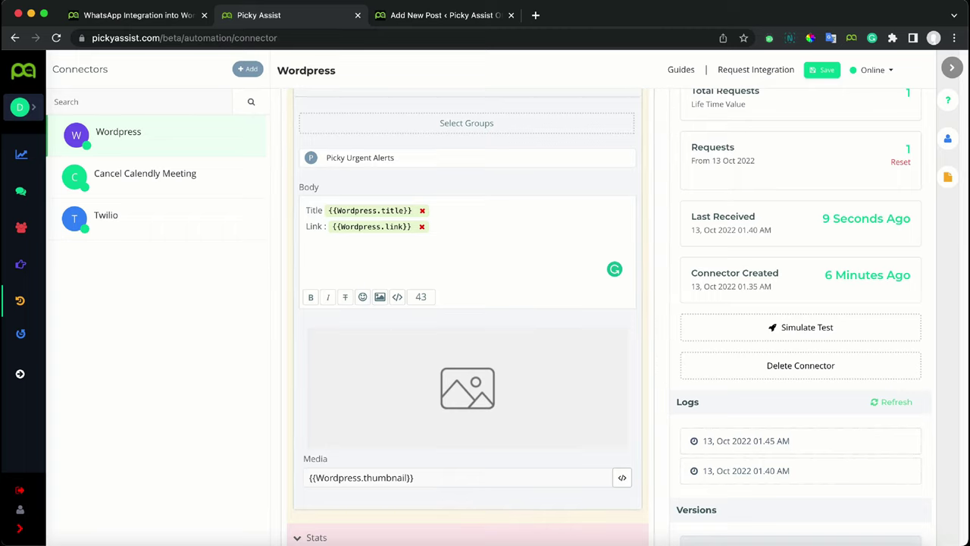
Recheck the delivered post in WhatsApp's Picky Urgent Alerts group, and collapse the Send Message to WA Group action back in Picky Assist
{"action": "left_click", "coordinate": [678, 539]}
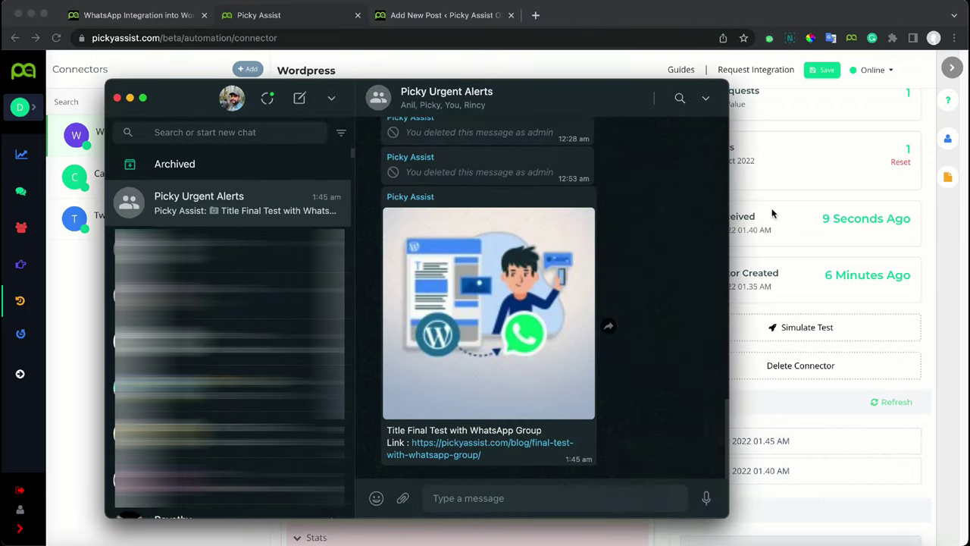
{"action": "key", "text": "super+tab"}
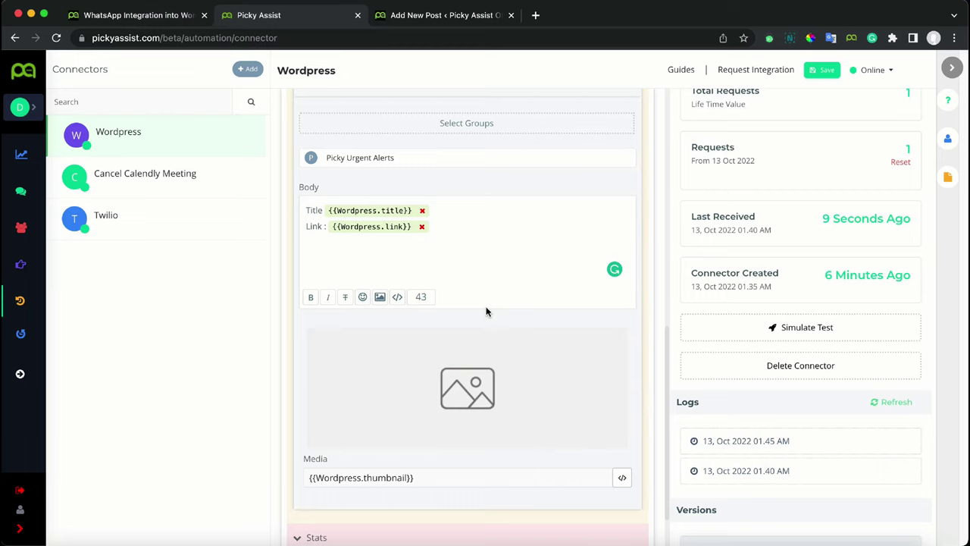
{"action": "scroll", "coordinate": [490, 307], "scroll_direction": "up", "scroll_amount": 3}
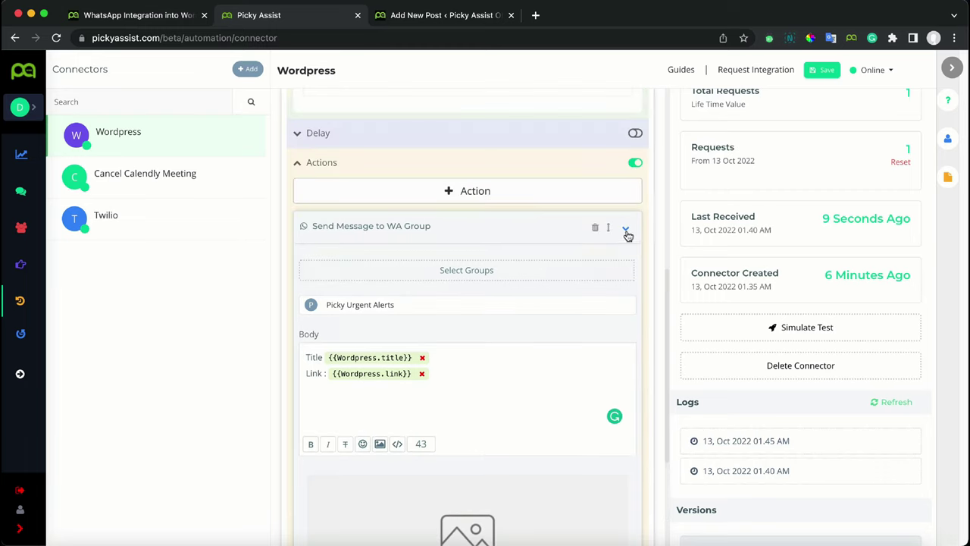
{"action": "left_click", "coordinate": [626, 230]}
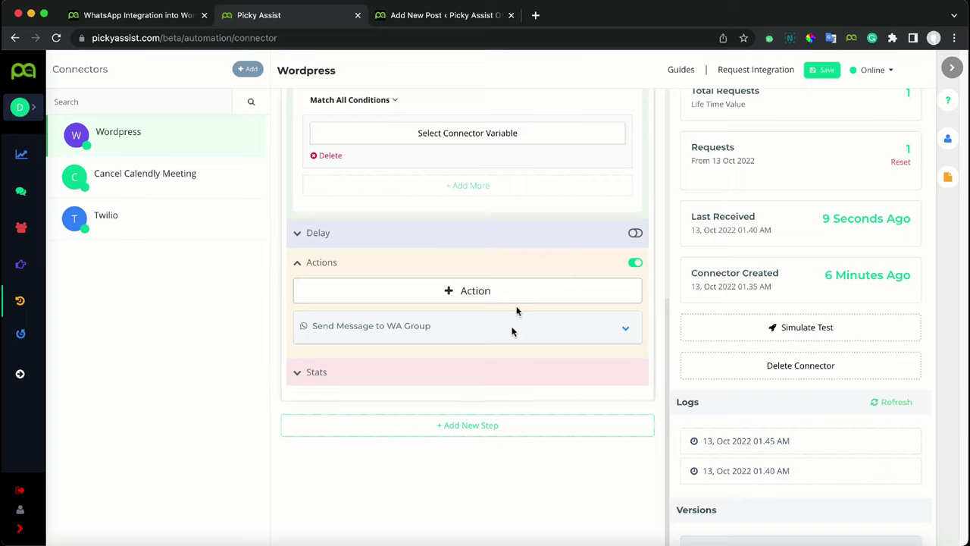
Add a Broadcaster action to the Wordpress connector's actions
{"action": "left_click", "coordinate": [493, 292]}
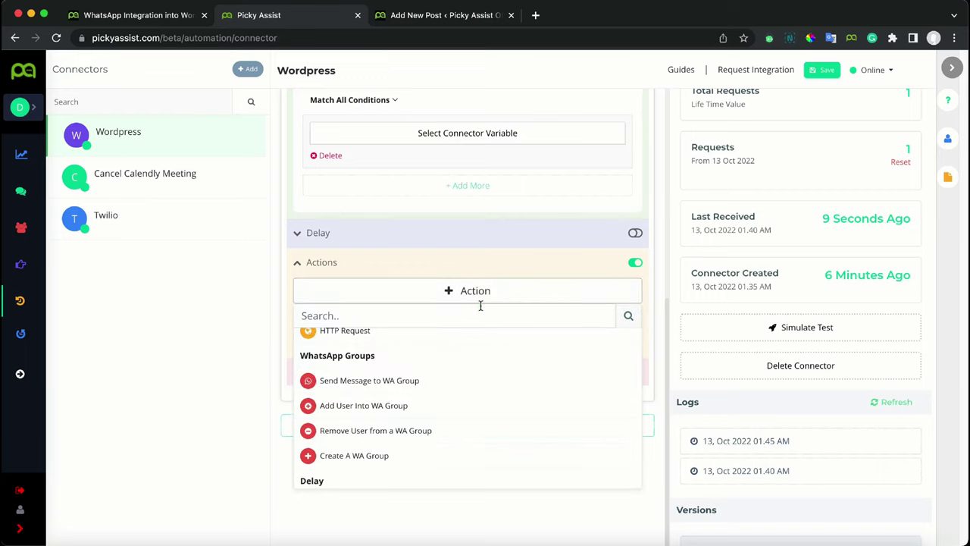
{"action": "type", "text": "br"}
{"action": "left_click", "coordinate": [485, 340]}
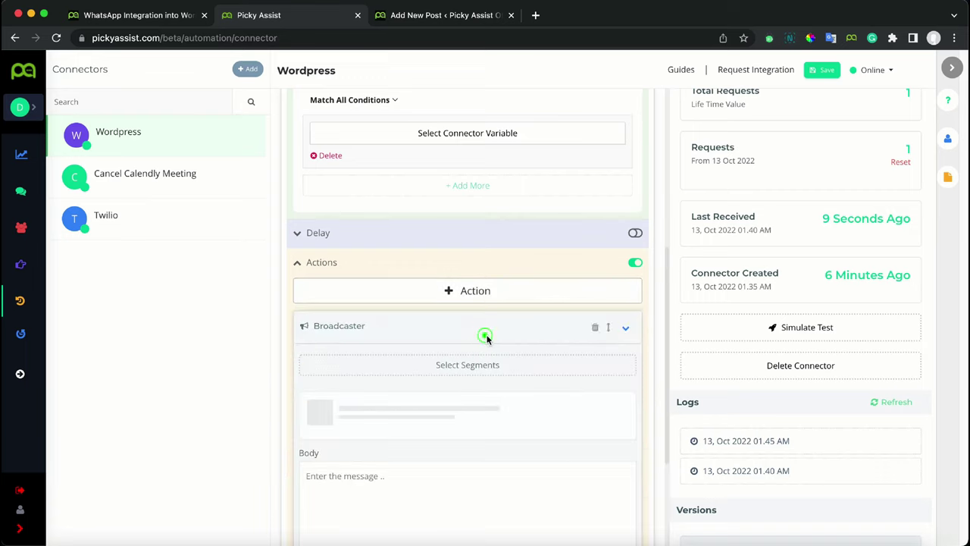
{"action": "scroll", "coordinate": [537, 365], "scroll_direction": "down", "scroll_amount": 1}
{"action": "scroll", "coordinate": [539, 369], "scroll_direction": "down", "scroll_amount": 1}
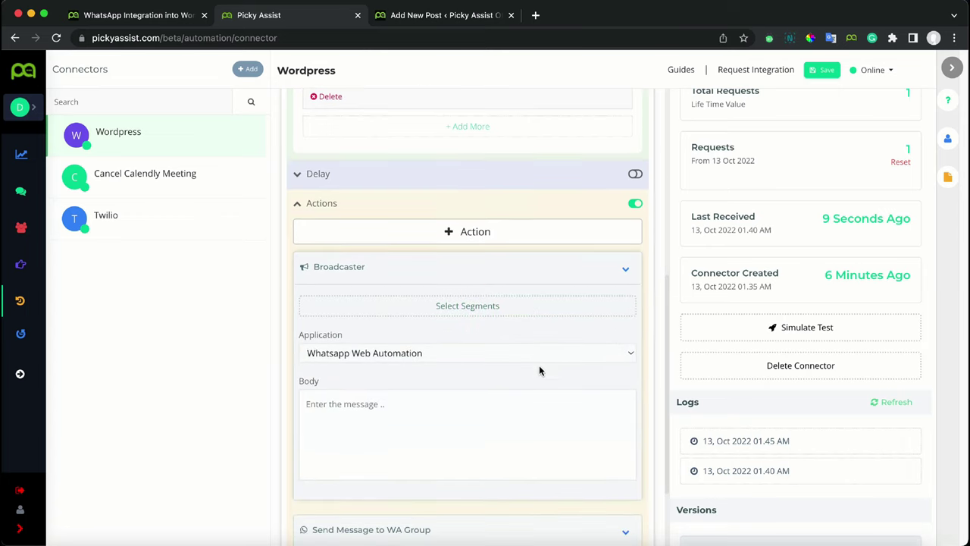
Examine the Tags and Last Interaction filters for segmenting the Broadcaster's subscribers, and leave without saving a segment
{"action": "left_click", "coordinate": [471, 307]}
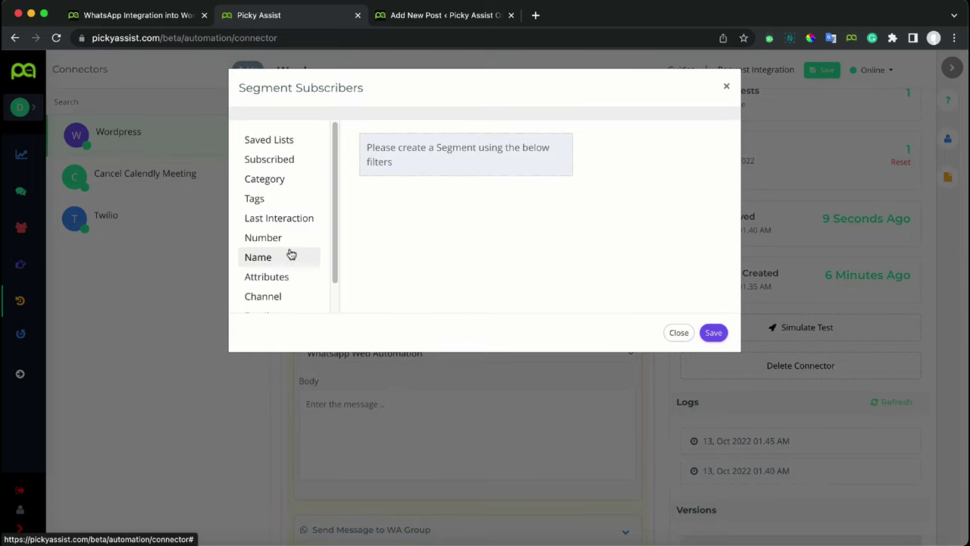
{"action": "scroll", "coordinate": [291, 269], "scroll_direction": "down", "scroll_amount": 2}
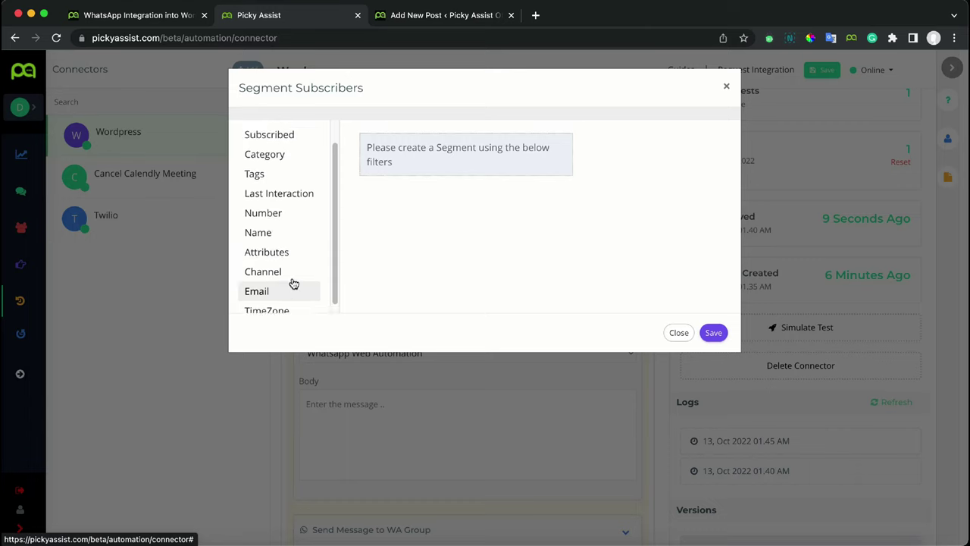
{"action": "left_click", "coordinate": [276, 174]}
{"action": "left_click", "coordinate": [364, 160]}
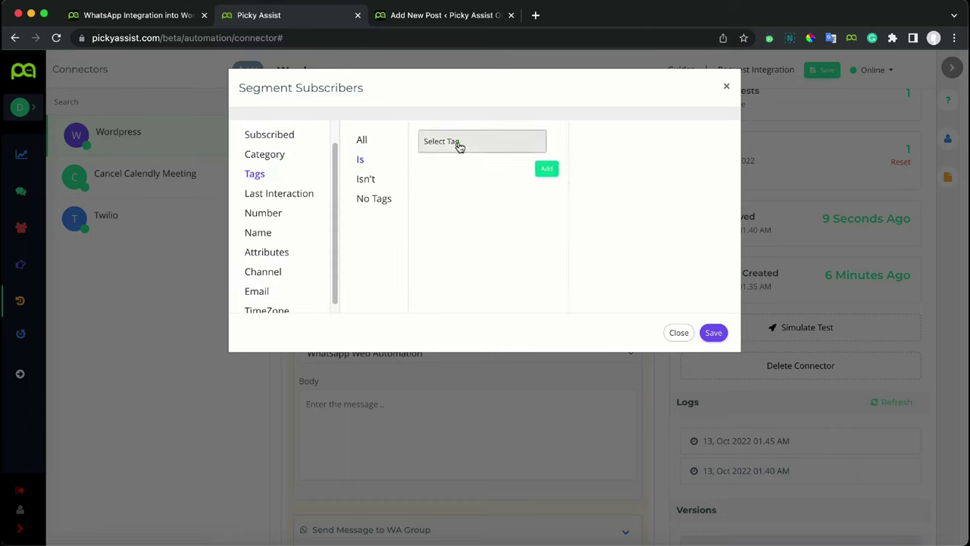
{"action": "left_click", "coordinate": [460, 146]}
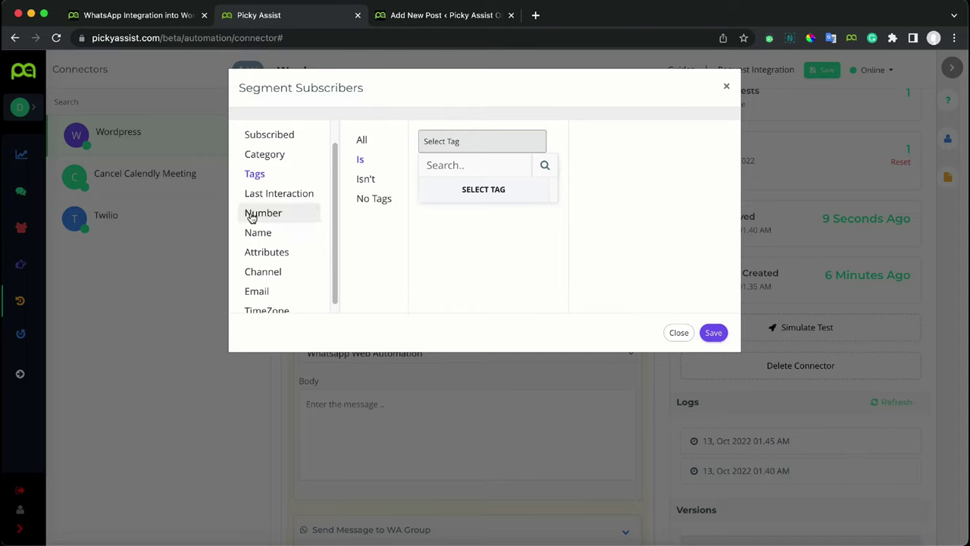
{"action": "left_click", "coordinate": [285, 201]}
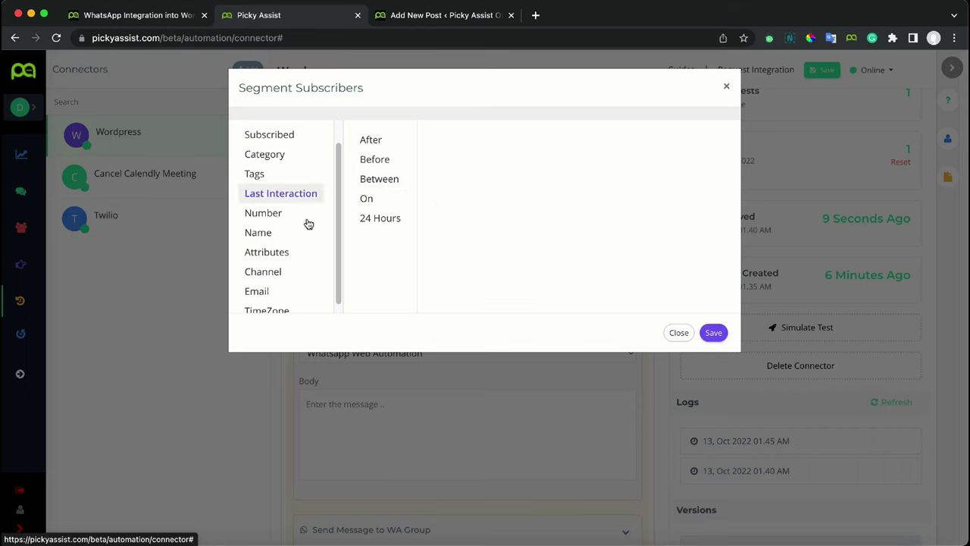
{"action": "left_click", "coordinate": [724, 91]}
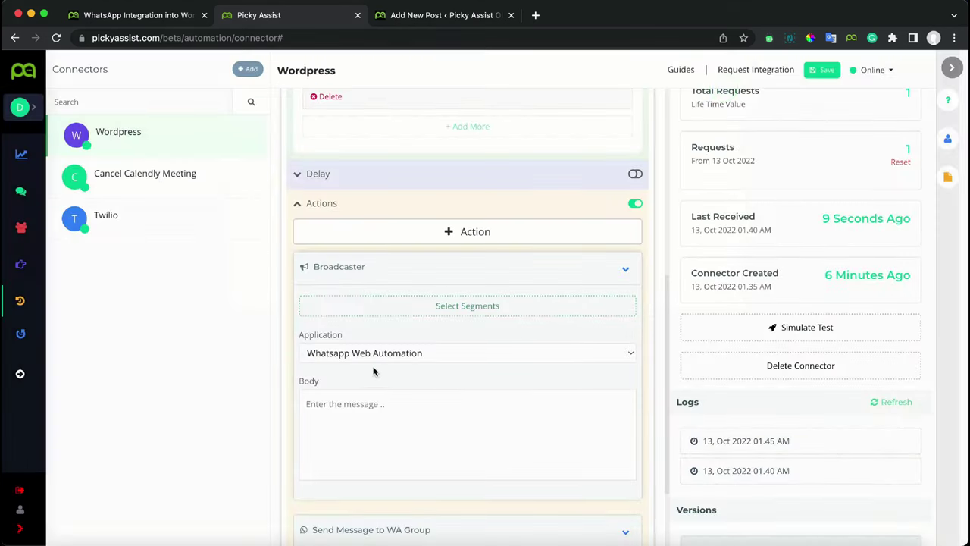
Review the Broadcaster action's application choices and its message body field
{"action": "left_click", "coordinate": [425, 409]}
{"action": "scroll", "coordinate": [462, 364], "scroll_direction": "down", "scroll_amount": 1}
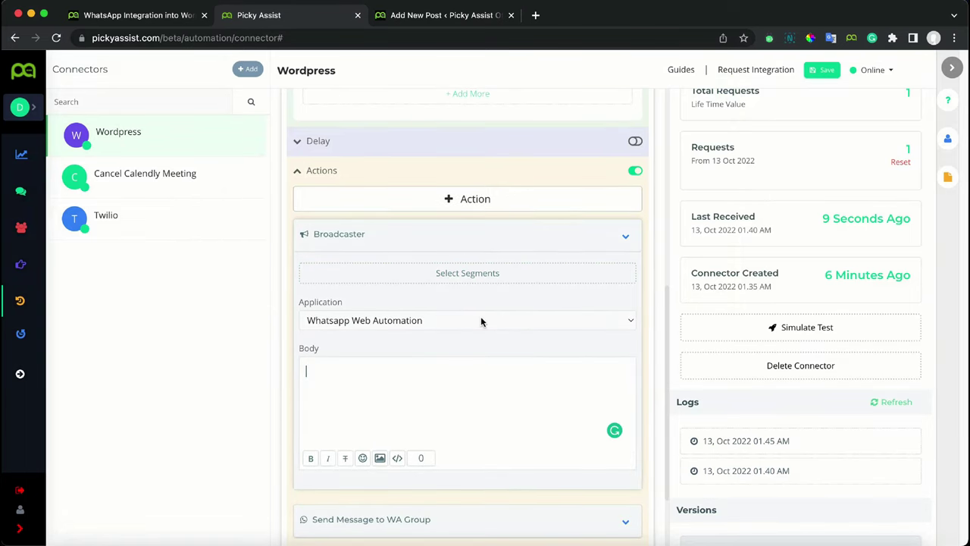
{"action": "left_click", "coordinate": [480, 319]}
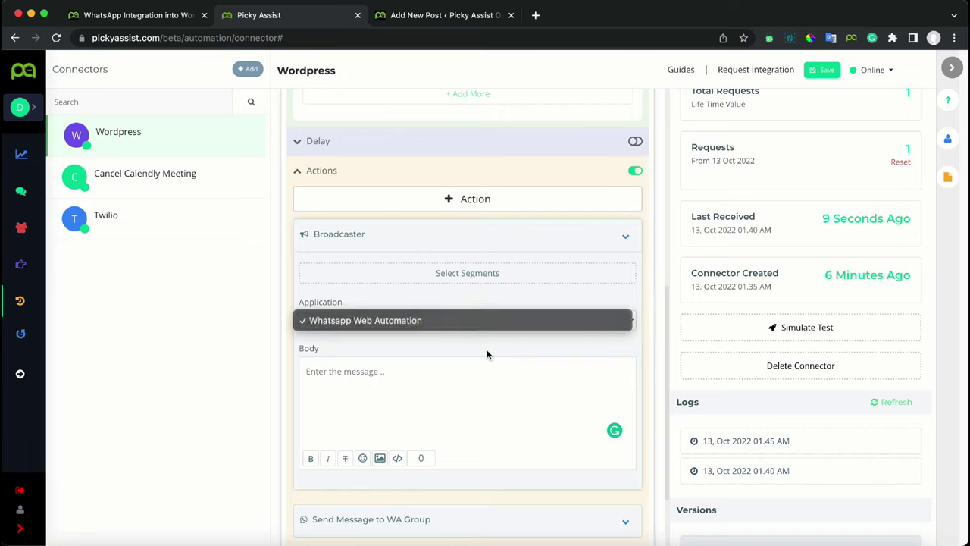
{"action": "left_click", "coordinate": [487, 351]}
{"action": "left_click", "coordinate": [424, 371]}
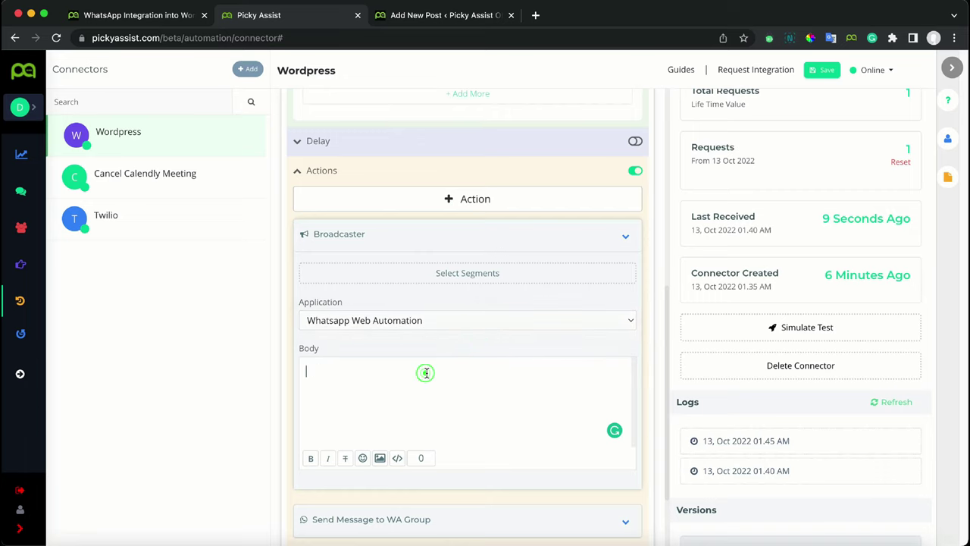
{"action": "scroll", "coordinate": [442, 377], "scroll_direction": "down", "scroll_amount": 2}
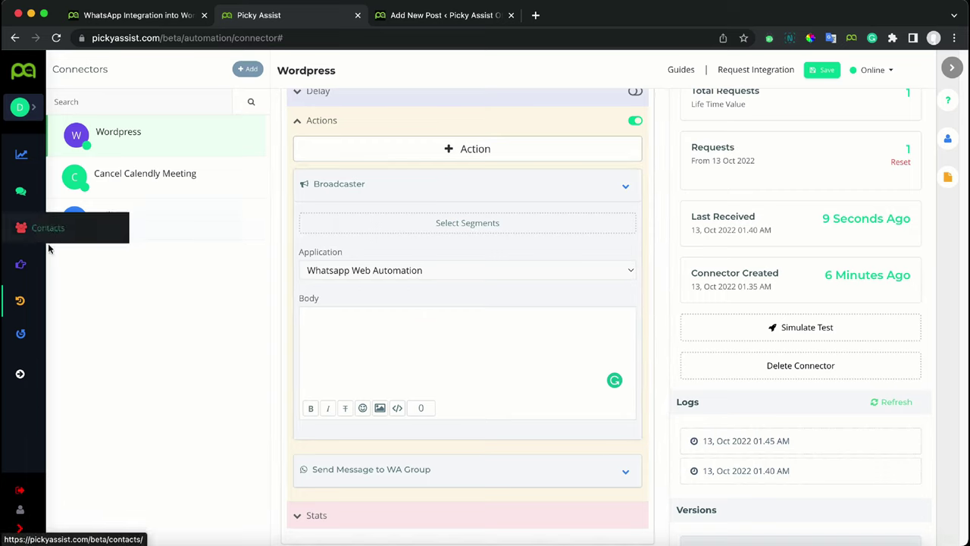
Go to the Smart Replies training page and enter OPTIN as the user phrase under General
{"action": "left_click", "coordinate": [19, 373]}
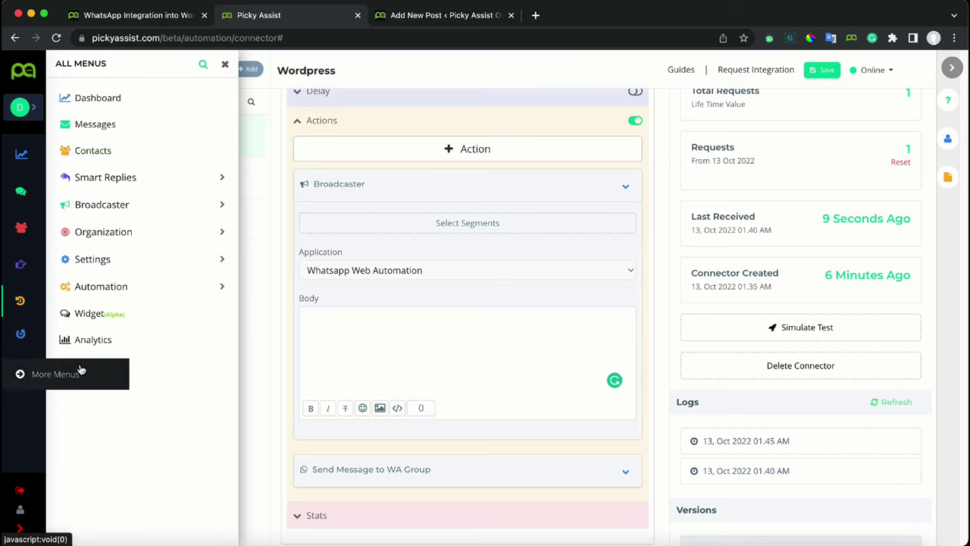
{"action": "left_click", "coordinate": [162, 176]}
{"action": "left_click", "coordinate": [129, 204]}
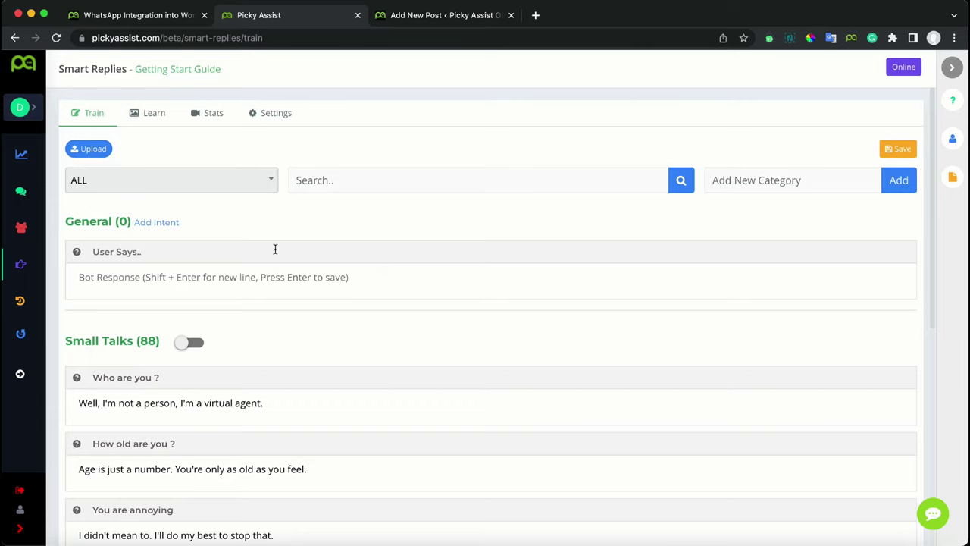
{"action": "left_click", "coordinate": [186, 250]}
{"action": "type", "text": "OPTIN"}
{"action": "left_click", "coordinate": [310, 277]}
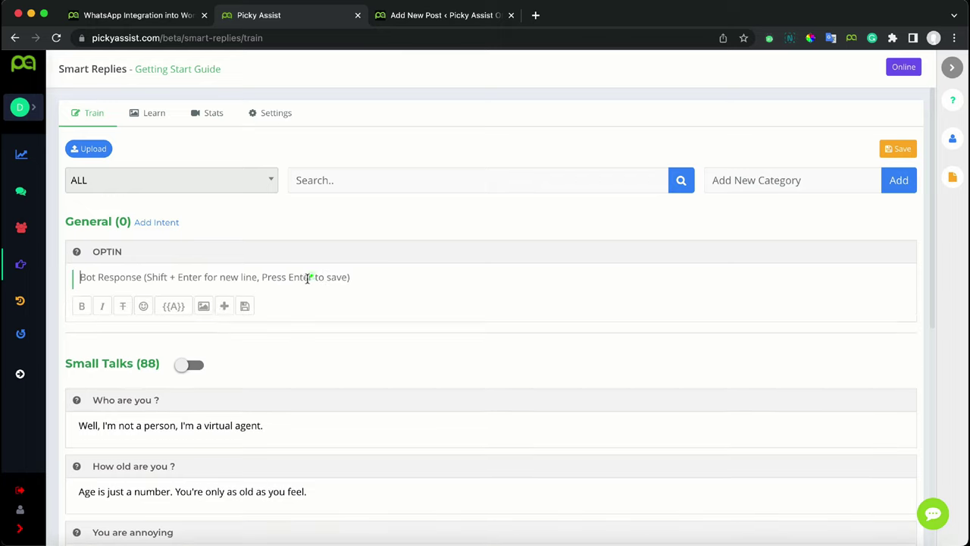
Try to attach an Add Tag action to the OPTIN smart reply
{"action": "left_click", "coordinate": [224, 307]}
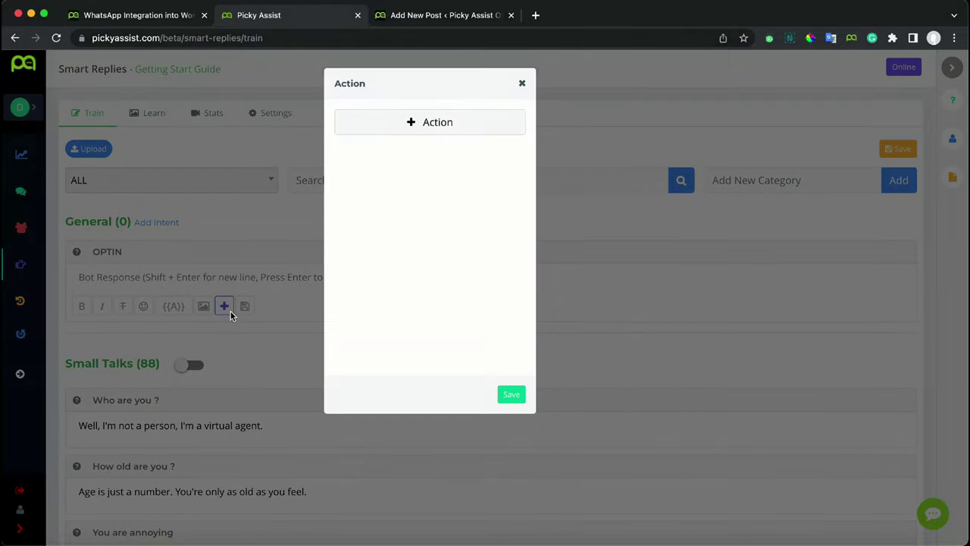
{"action": "left_click", "coordinate": [434, 126]}
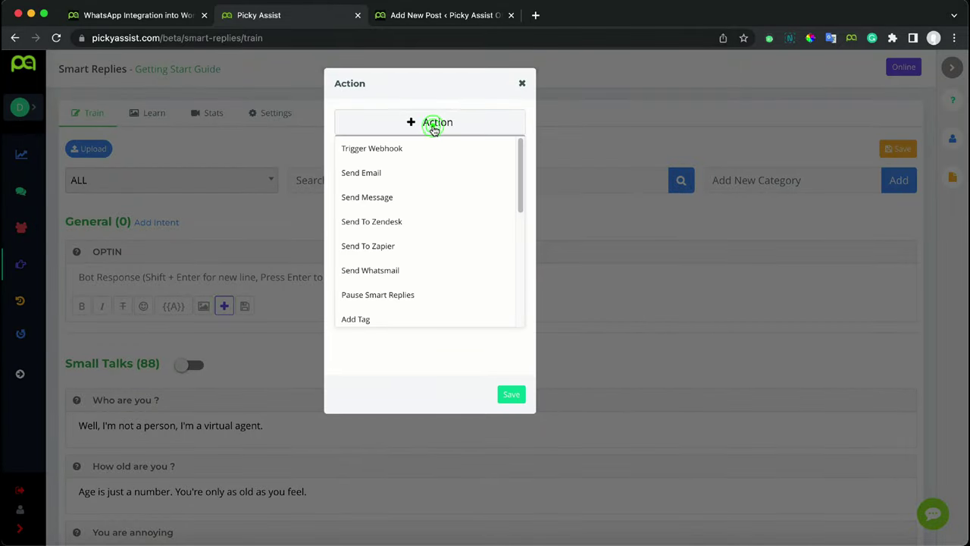
{"action": "scroll", "coordinate": [447, 264], "scroll_direction": "down", "scroll_amount": 3}
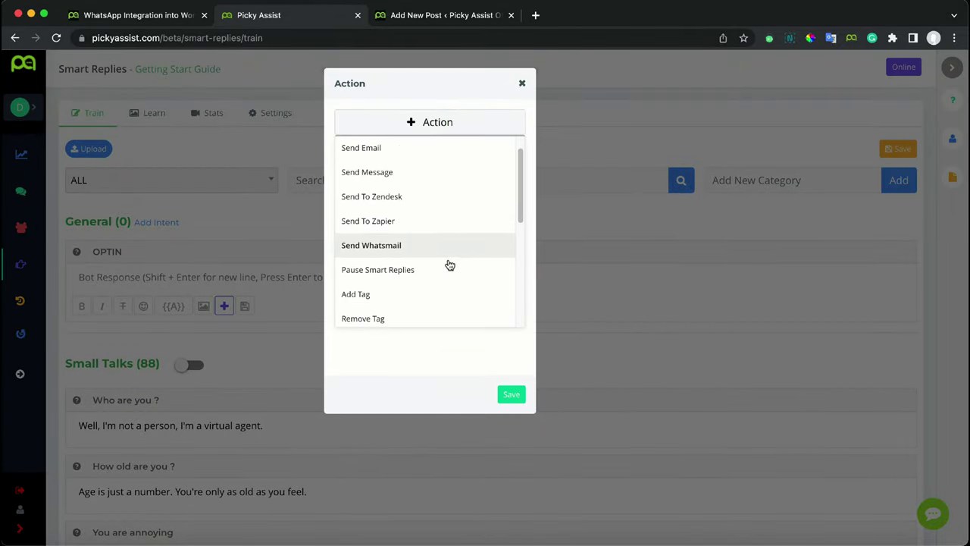
{"action": "left_click", "coordinate": [420, 265]}
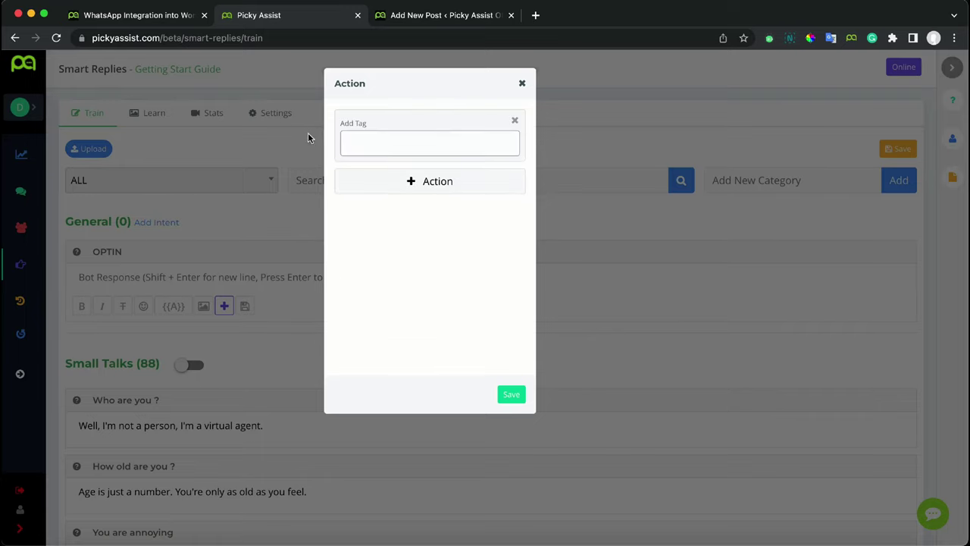
{"action": "left_click", "coordinate": [392, 141]}
{"action": "left_click", "coordinate": [407, 207]}
{"action": "left_click", "coordinate": [412, 141]}
{"action": "left_click", "coordinate": [411, 250]}
{"action": "left_click", "coordinate": [521, 83]}
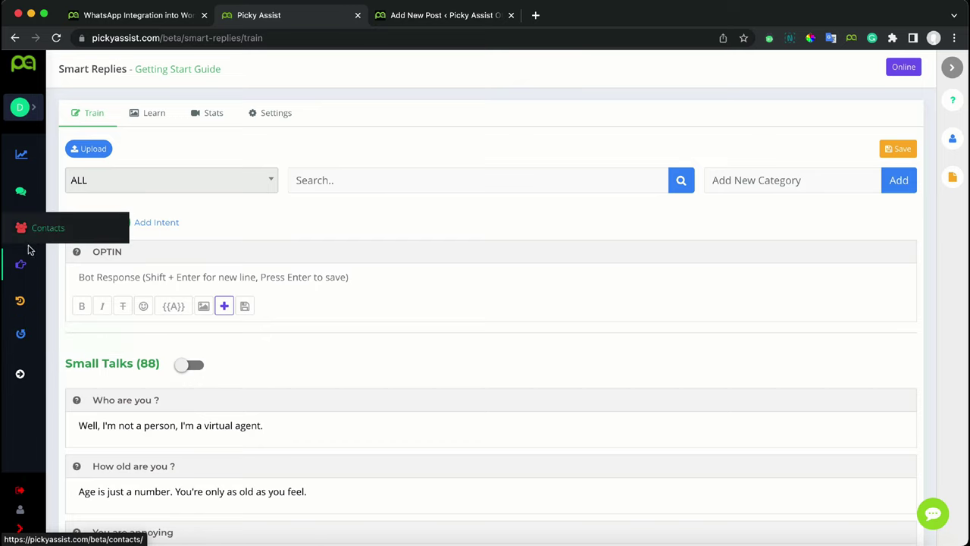
Go to the Tags page of the Social CRM Settings
{"action": "left_click", "coordinate": [28, 376]}
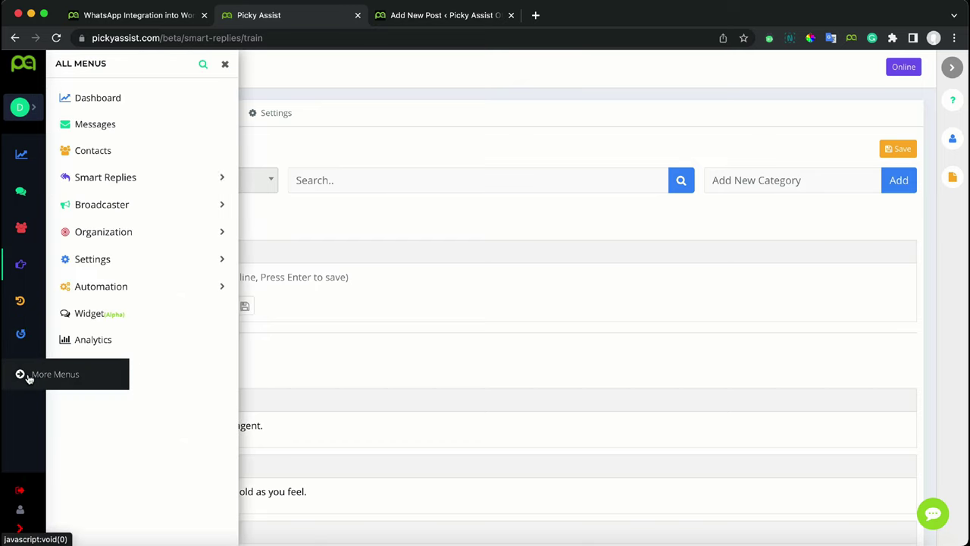
{"action": "left_click", "coordinate": [115, 209]}
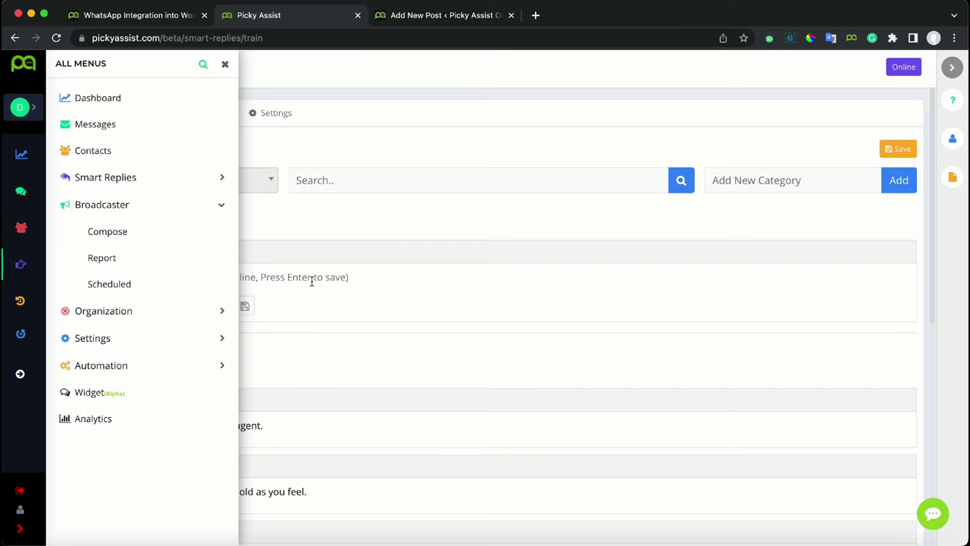
{"action": "left_click", "coordinate": [159, 308]}
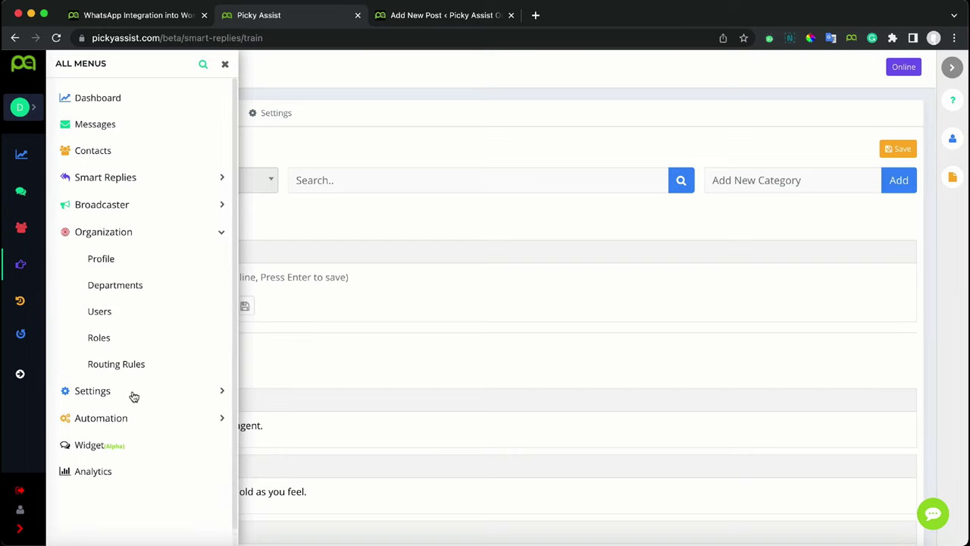
{"action": "left_click", "coordinate": [135, 388]}
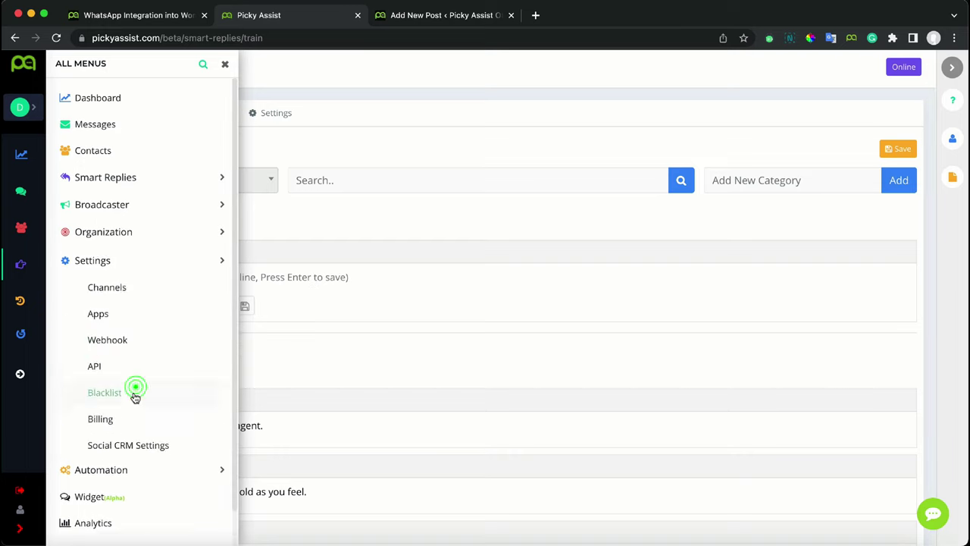
{"action": "left_click", "coordinate": [124, 254]}
{"action": "left_click", "coordinate": [148, 445]}
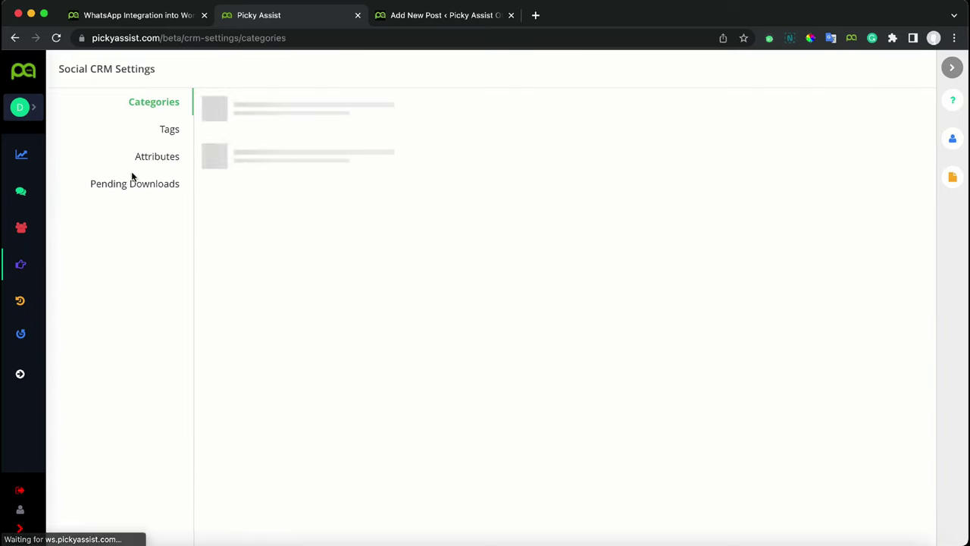
{"action": "left_click", "coordinate": [164, 132]}
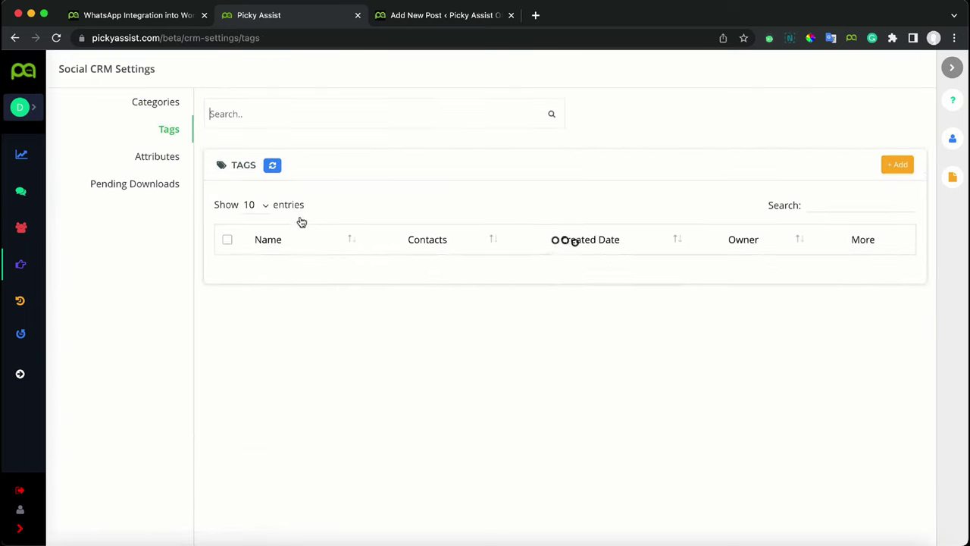
Create a contact tag named vip, assigning it an owner and a colour
{"action": "left_click", "coordinate": [891, 165]}
{"action": "left_click", "coordinate": [457, 133]}
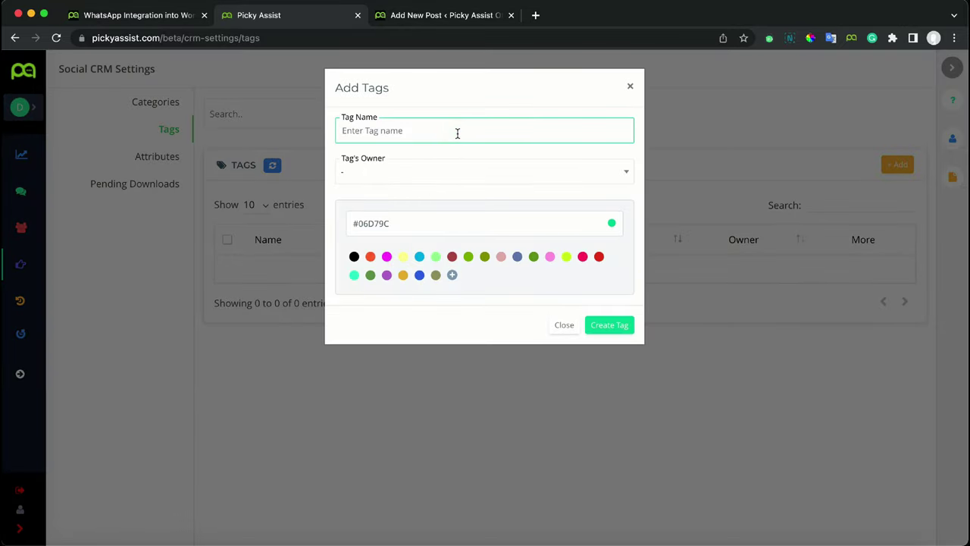
{"action": "type", "text": "vip"}
{"action": "left_click", "coordinate": [461, 172]}
{"action": "left_click", "coordinate": [432, 255]}
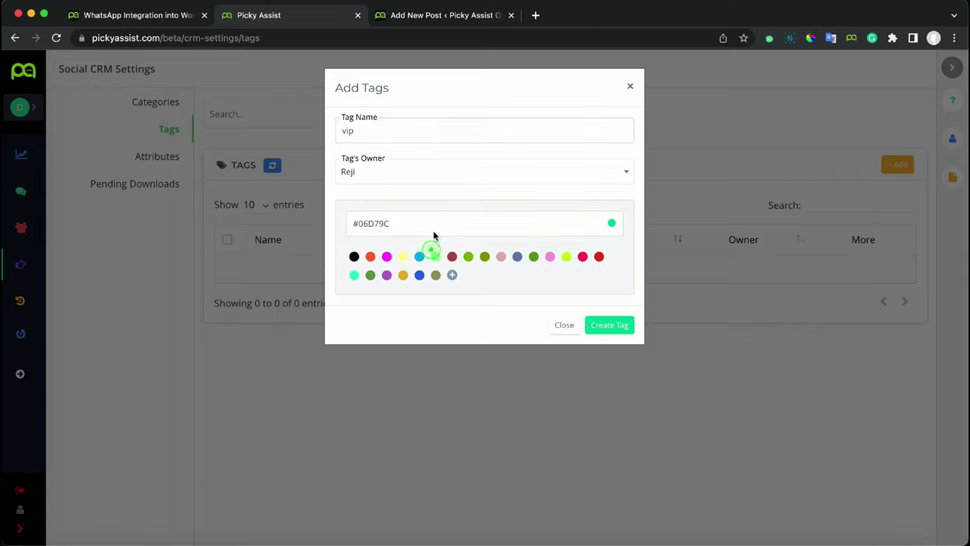
{"action": "left_click", "coordinate": [372, 260]}
{"action": "left_click", "coordinate": [615, 325]}
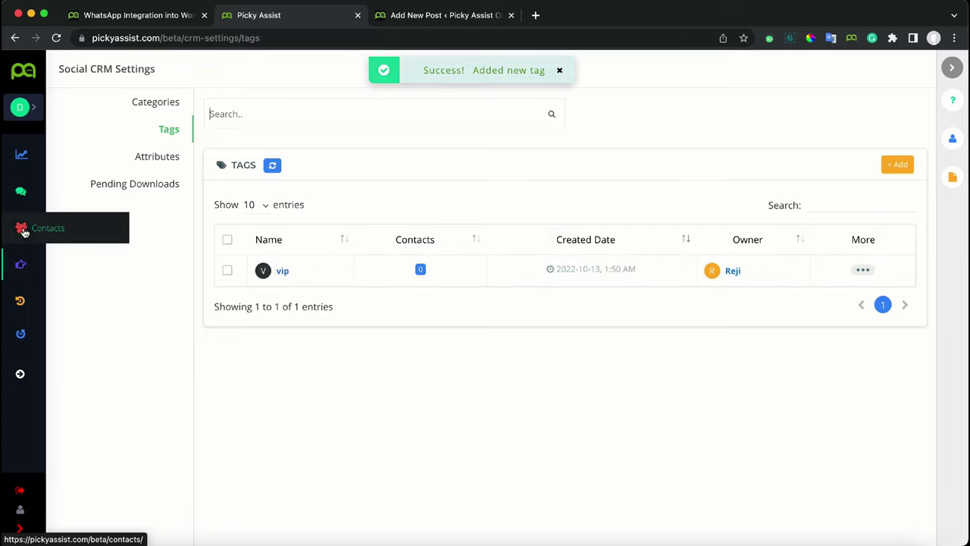
On the Smart Replies training page, enter vip as the user phrase under General with the bot response "you are subscribed"
{"action": "left_click", "coordinate": [52, 373]}
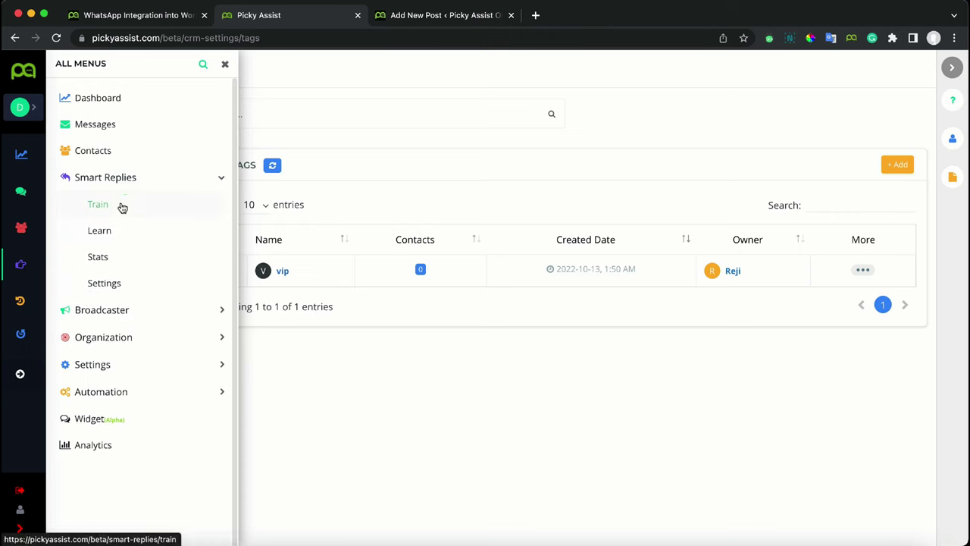
{"action": "left_click", "coordinate": [123, 206]}
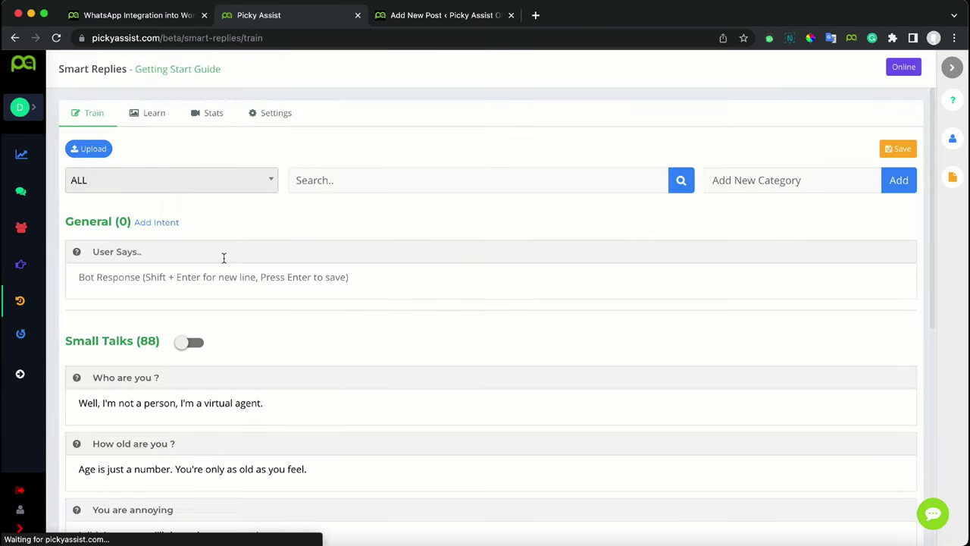
{"action": "left_click", "coordinate": [224, 253]}
{"action": "type", "text": "vi"}
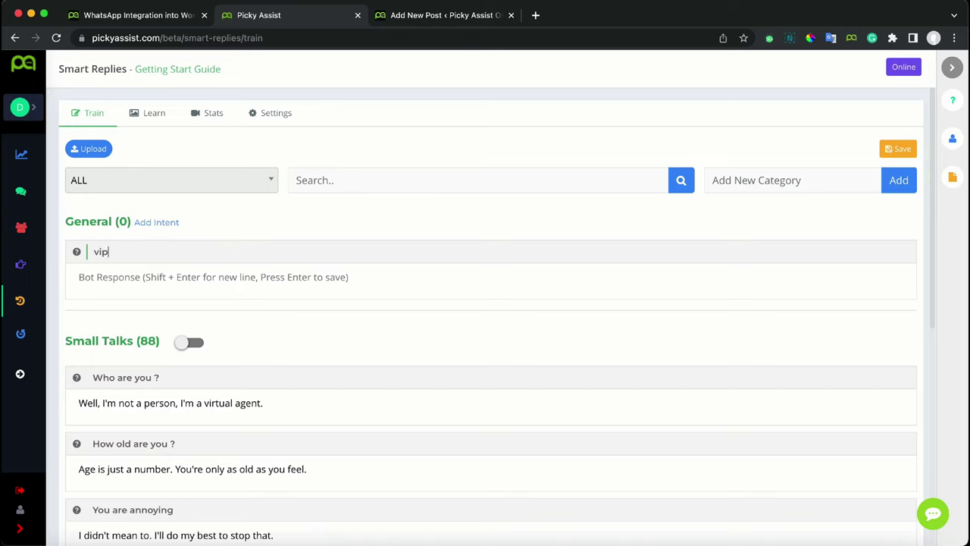
{"action": "type", "text": "p"}
{"action": "left_click", "coordinate": [233, 282]}
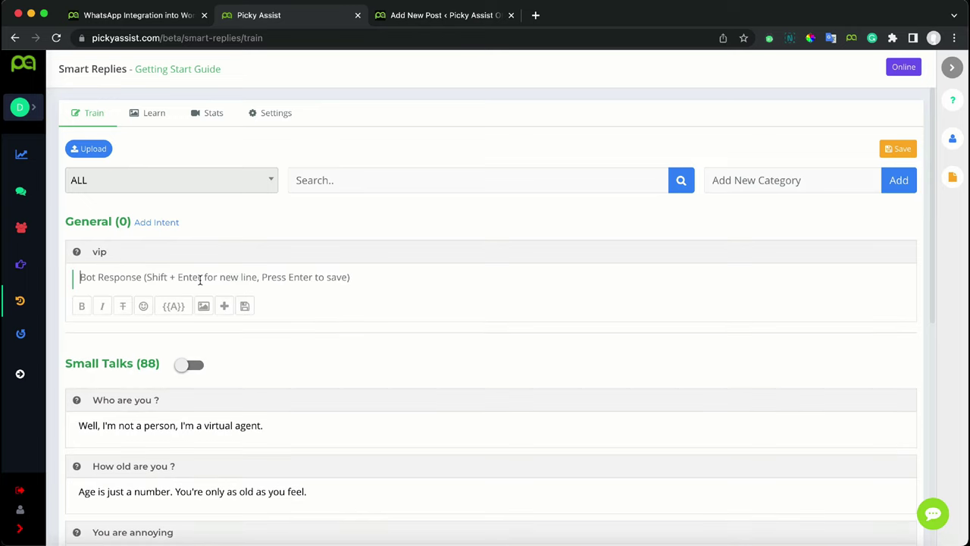
{"action": "type", "text": "you are"}
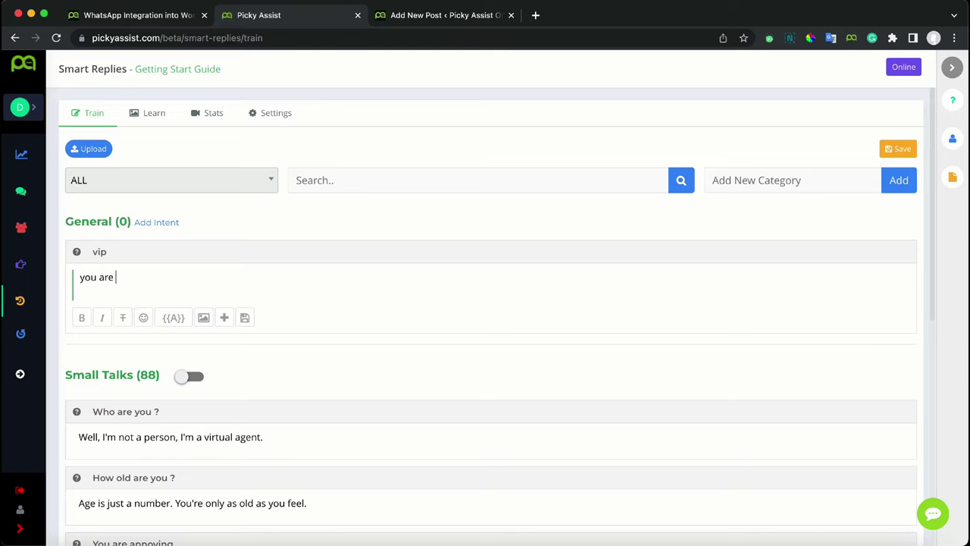
{"action": "type", "text": " subscribed"}
Attach an Add Tag action with the vip tag to the vip smart reply and save the training
{"action": "left_click", "coordinate": [224, 318]}
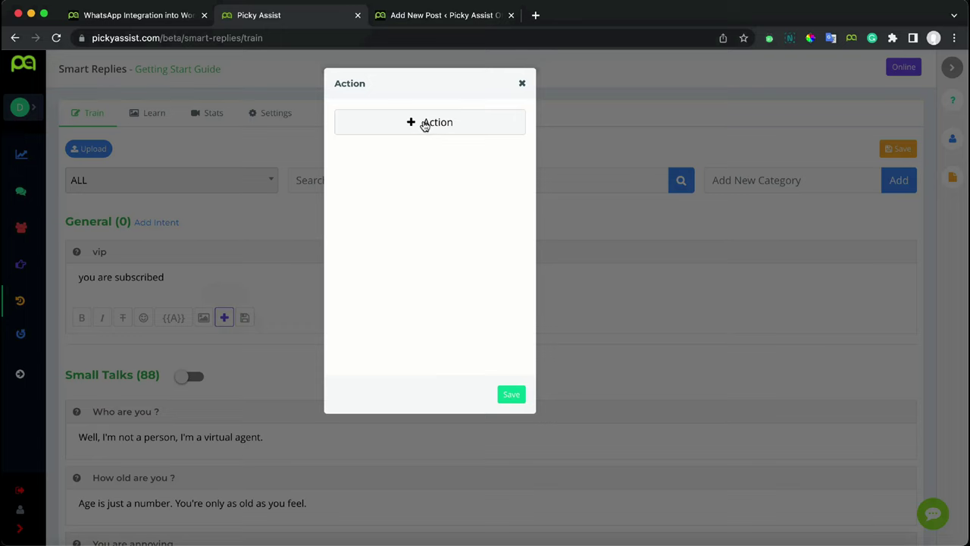
{"action": "left_click", "coordinate": [425, 125]}
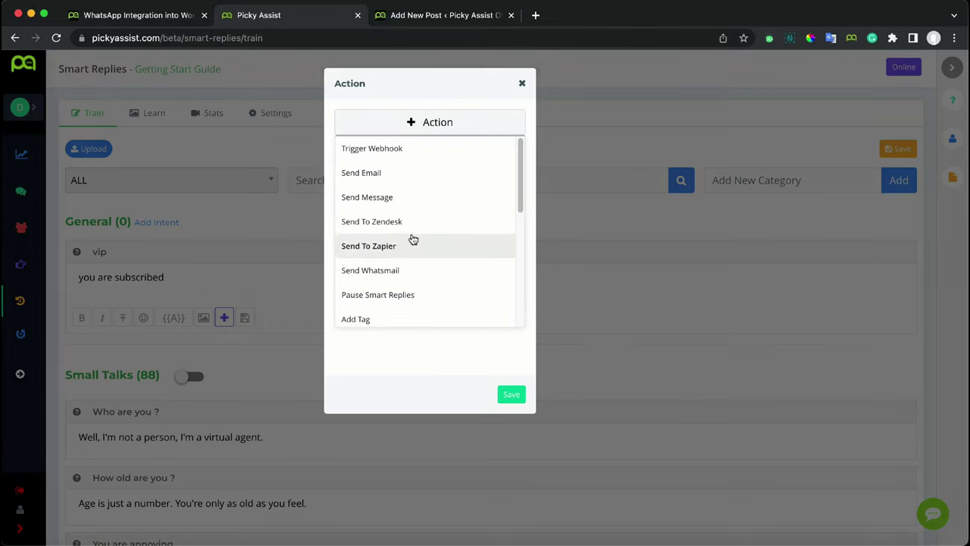
{"action": "left_click", "coordinate": [400, 318]}
{"action": "left_click", "coordinate": [421, 145]}
{"action": "left_click", "coordinate": [413, 184]}
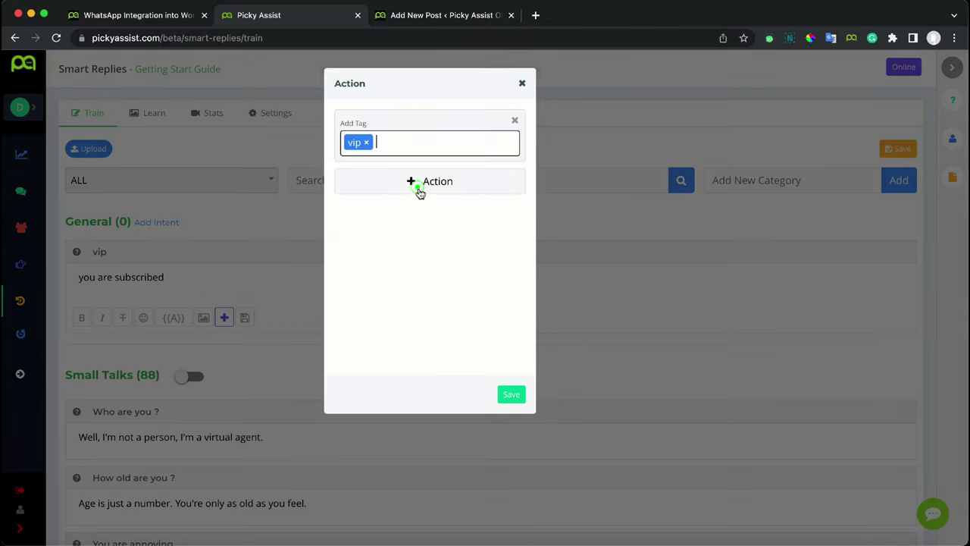
{"action": "left_click", "coordinate": [511, 395]}
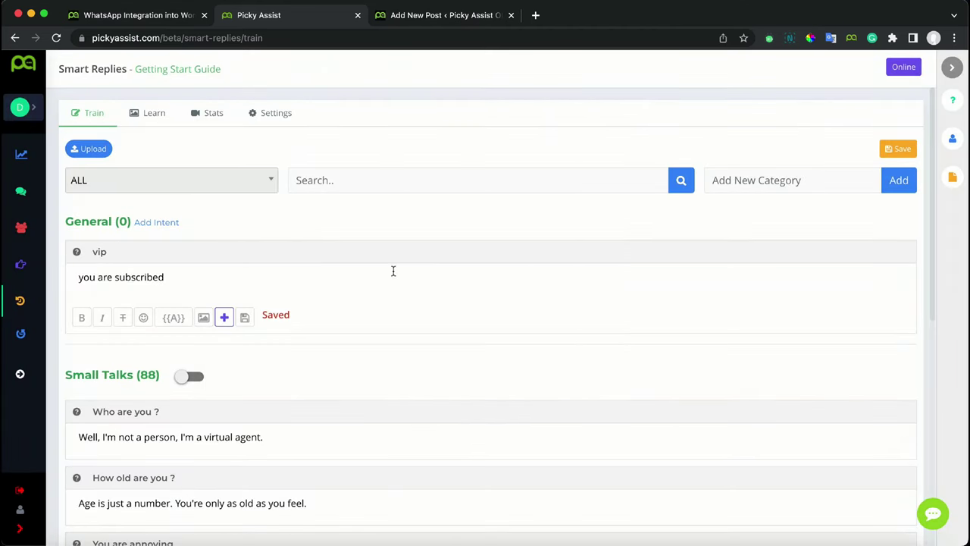
{"action": "left_click", "coordinate": [899, 149]}
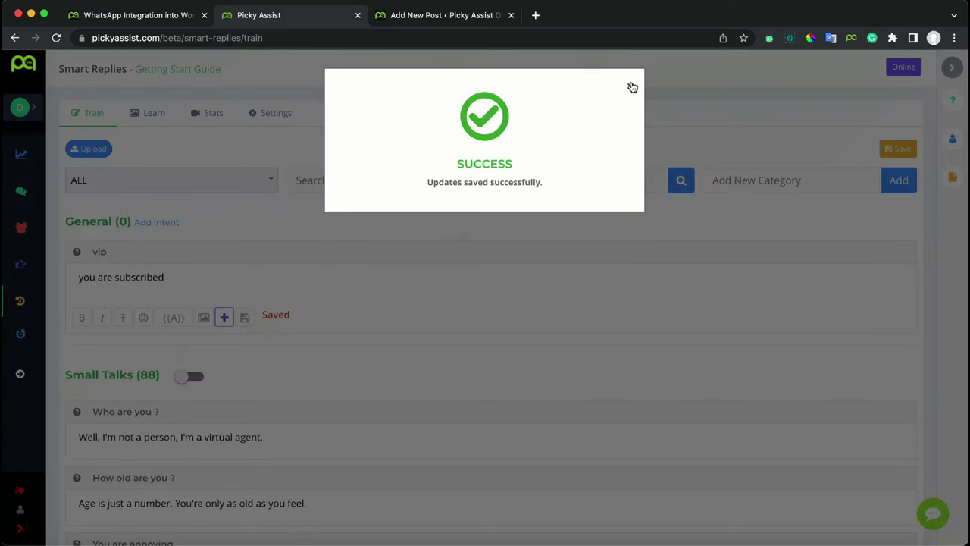
{"action": "left_click", "coordinate": [632, 87]}
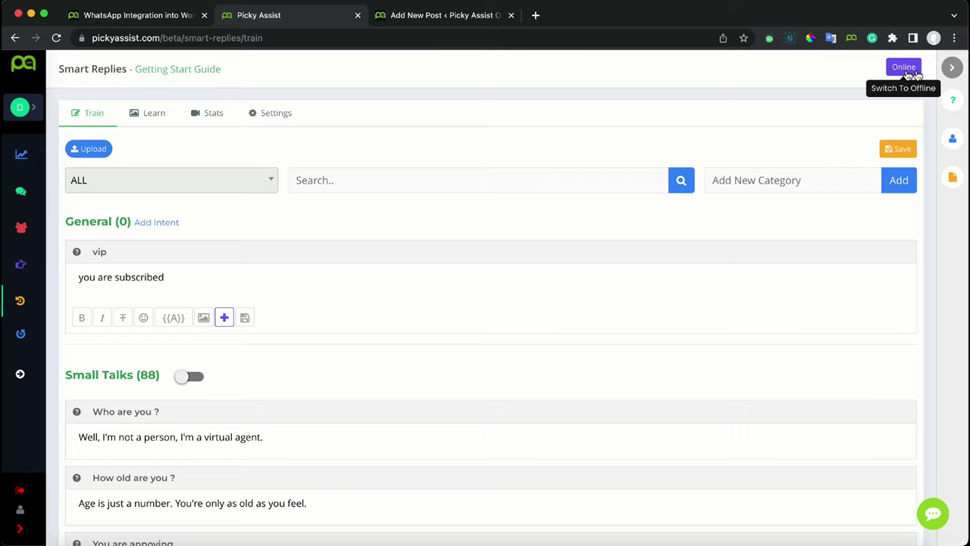
Go to the Automation connectors and open the Wordpress connector
{"action": "left_click", "coordinate": [21, 376]}
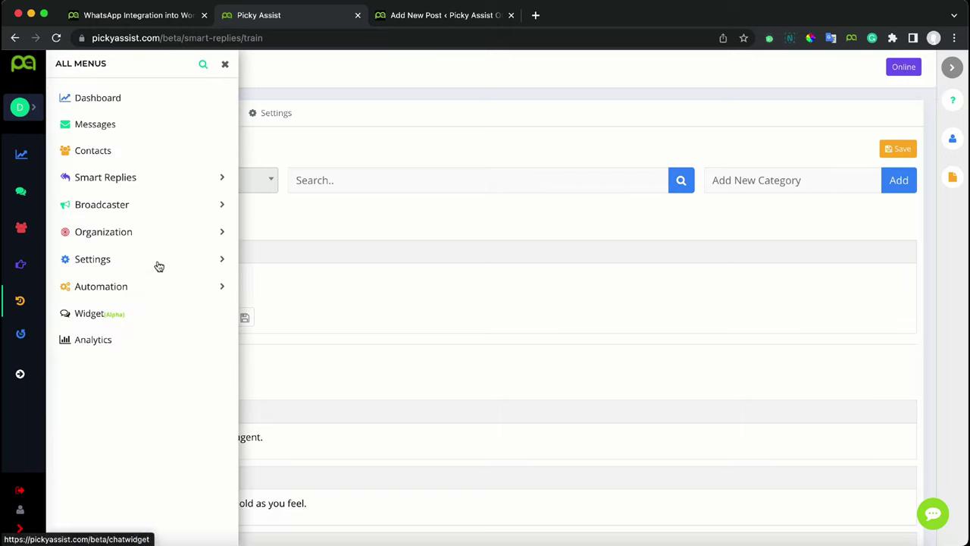
{"action": "left_click", "coordinate": [149, 286]}
{"action": "left_click", "coordinate": [140, 367]}
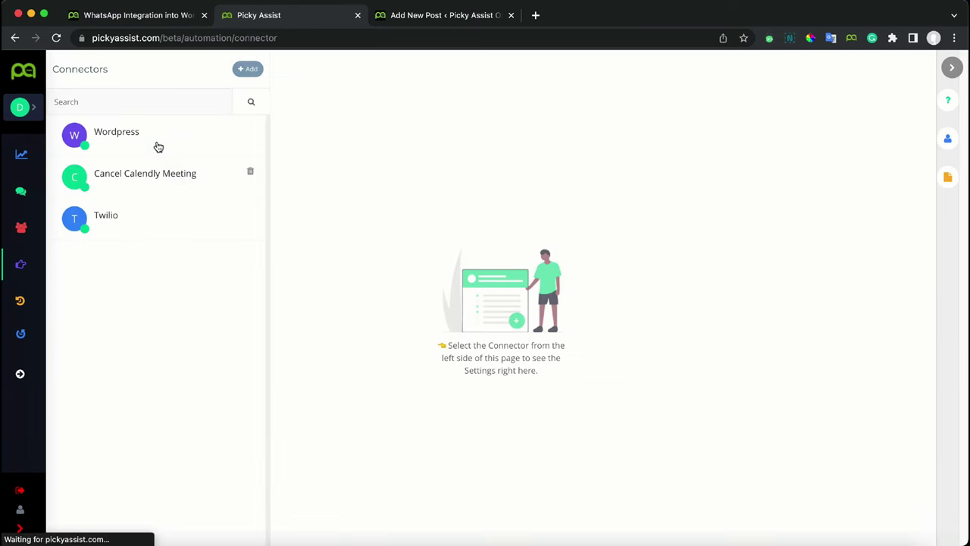
{"action": "left_click", "coordinate": [156, 141]}
Add a Broadcaster action to the Posting to WhatsApp Groups step of the connector
{"action": "scroll", "coordinate": [543, 418], "scroll_direction": "down", "scroll_amount": 3}
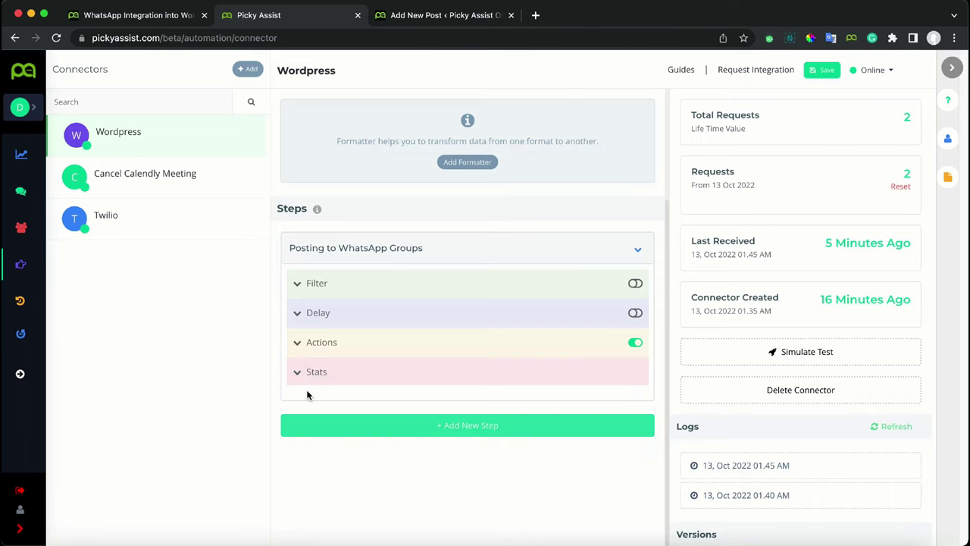
{"action": "left_click", "coordinate": [332, 341]}
{"action": "left_click", "coordinate": [551, 374]}
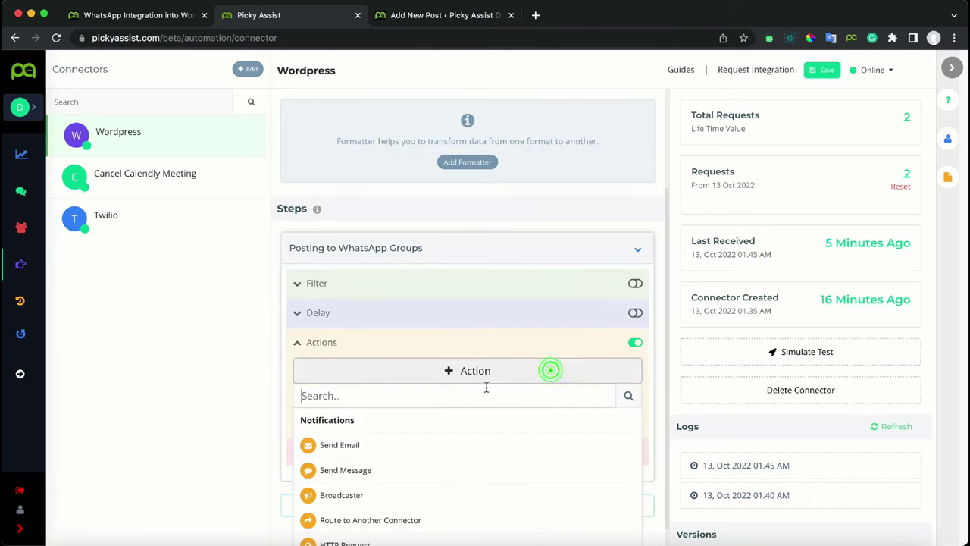
{"action": "type", "text": "bro"}
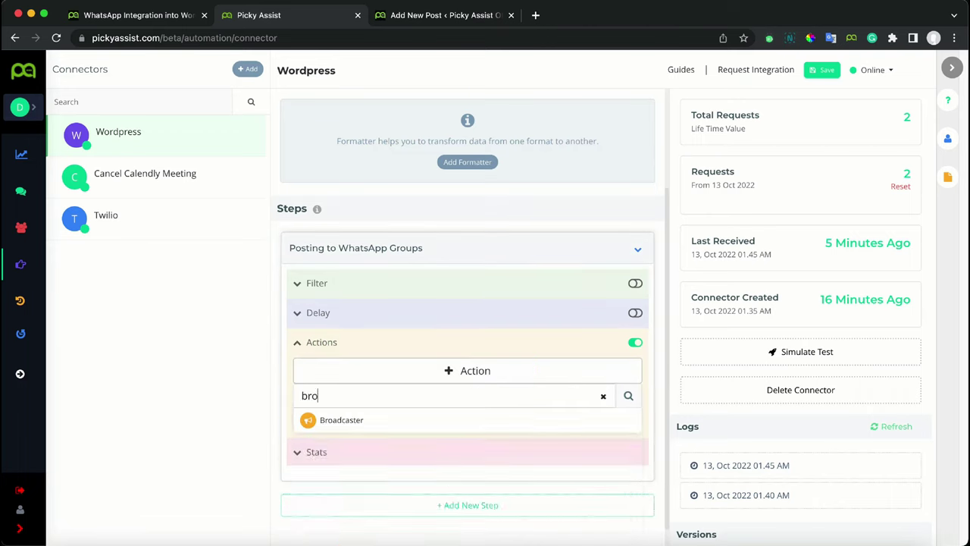
{"action": "left_click", "coordinate": [494, 424]}
{"action": "scroll", "coordinate": [500, 394], "scroll_direction": "down", "scroll_amount": 1}
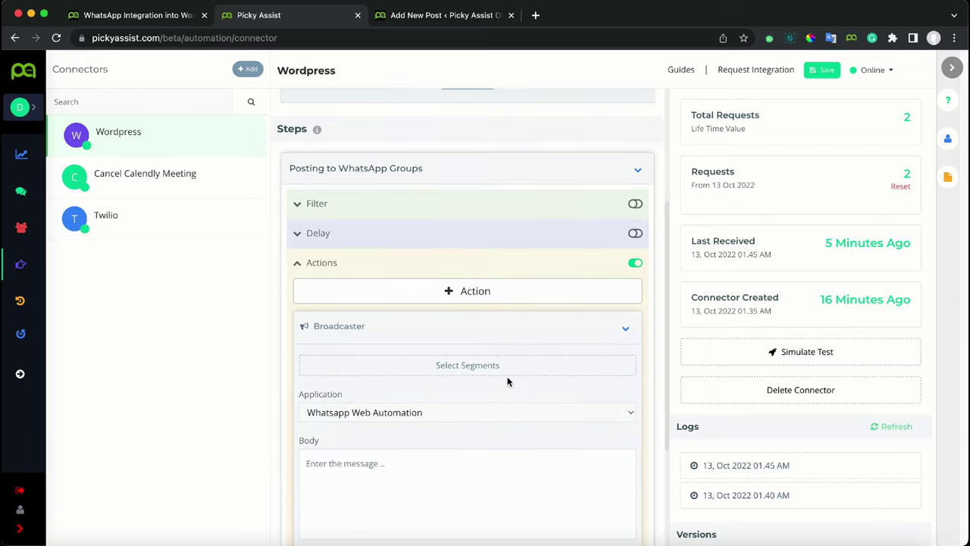
Set the Broadcaster's subscriber segment to contacts whose tag is vip and save the segment
{"action": "left_click", "coordinate": [506, 366]}
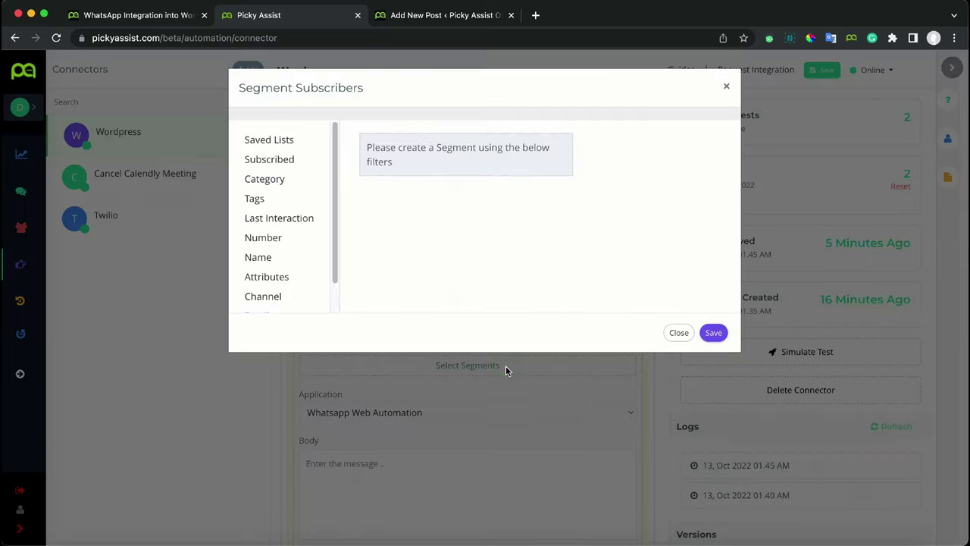
{"action": "left_click", "coordinate": [261, 197]}
{"action": "left_click", "coordinate": [390, 159]}
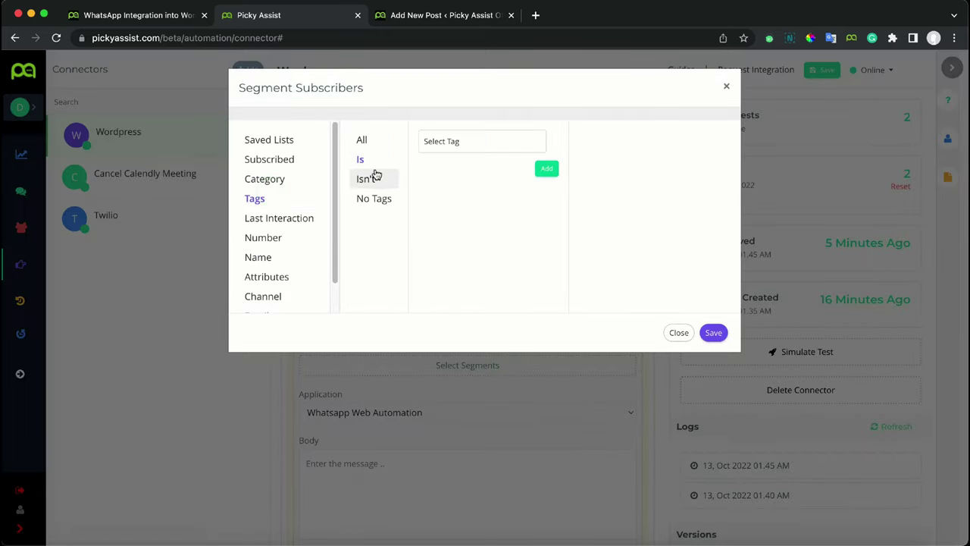
{"action": "left_click", "coordinate": [478, 143]}
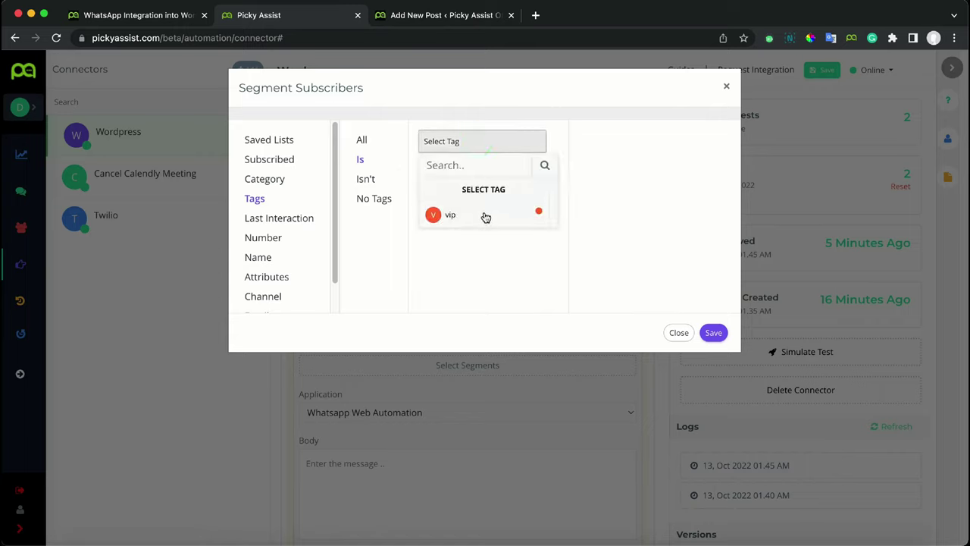
{"action": "left_click", "coordinate": [485, 215]}
{"action": "left_click", "coordinate": [547, 190]}
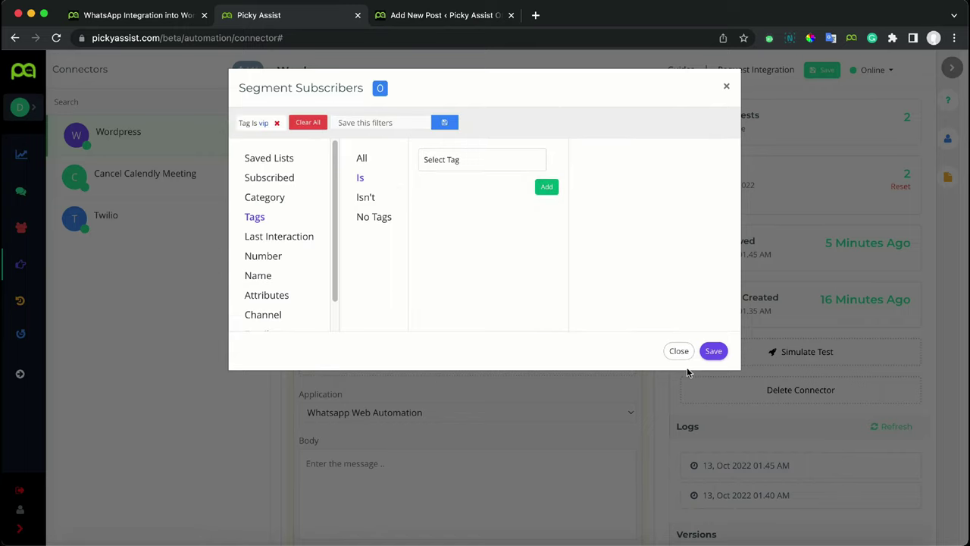
{"action": "left_click", "coordinate": [713, 351]}
Examine the Broadcaster's message settings and expand the Send Message to WA Group action to review its group and message body
{"action": "scroll", "coordinate": [519, 341], "scroll_direction": "down", "scroll_amount": 2}
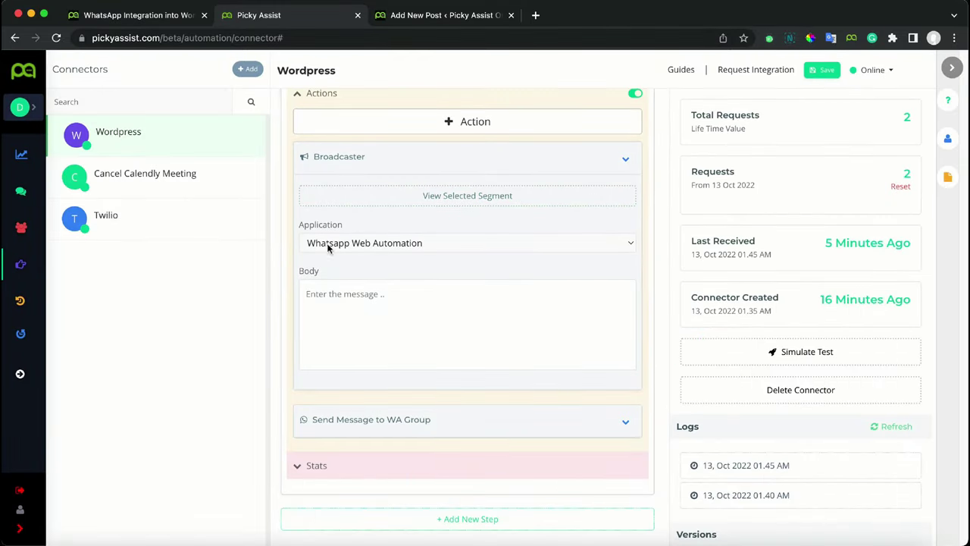
{"action": "left_click", "coordinate": [394, 308]}
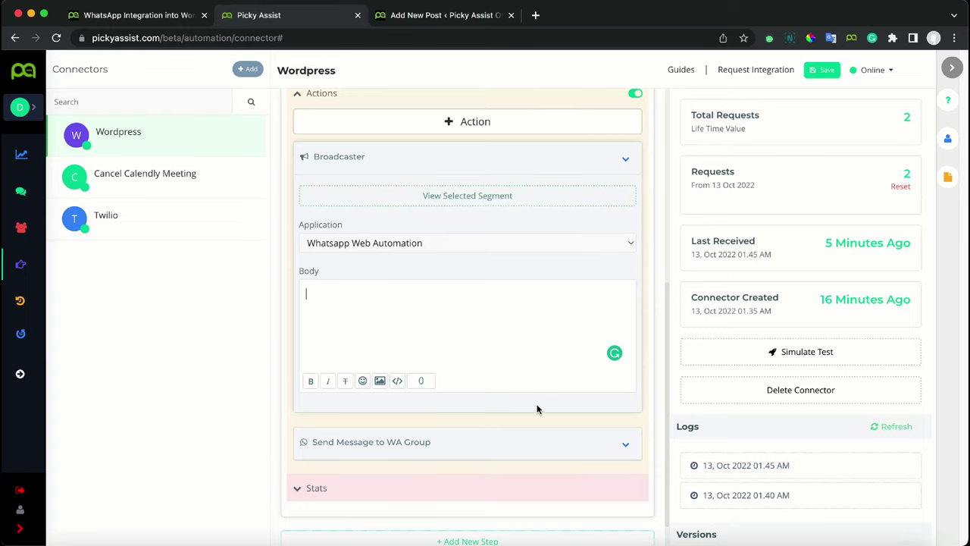
{"action": "scroll", "coordinate": [538, 407], "scroll_direction": "down", "scroll_amount": 1}
{"action": "left_click", "coordinate": [628, 400]}
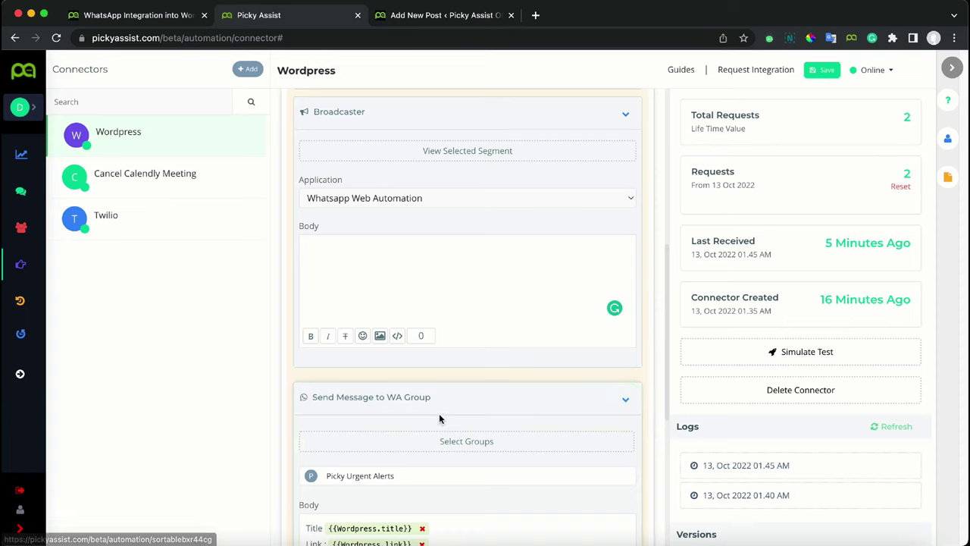
{"action": "scroll", "coordinate": [444, 422], "scroll_direction": "down", "scroll_amount": 1}
{"action": "scroll", "coordinate": [478, 412], "scroll_direction": "up", "scroll_amount": 3}
Collapse both actions and reorder them so Send Message to WA Group comes before Broadcaster
{"action": "left_click", "coordinate": [628, 227]}
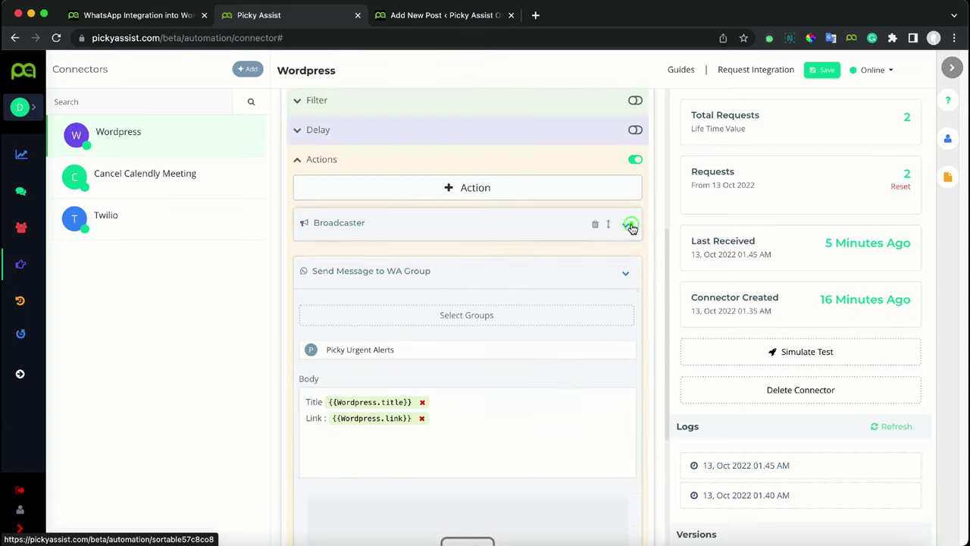
{"action": "left_click", "coordinate": [628, 277]}
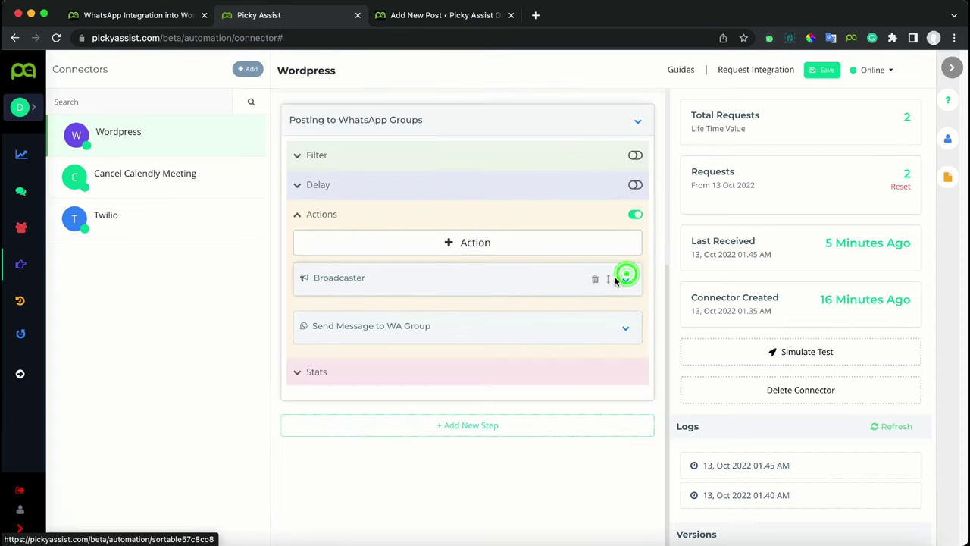
{"action": "left_click_drag", "start_coordinate": [608, 327], "coordinate": [603, 296]}
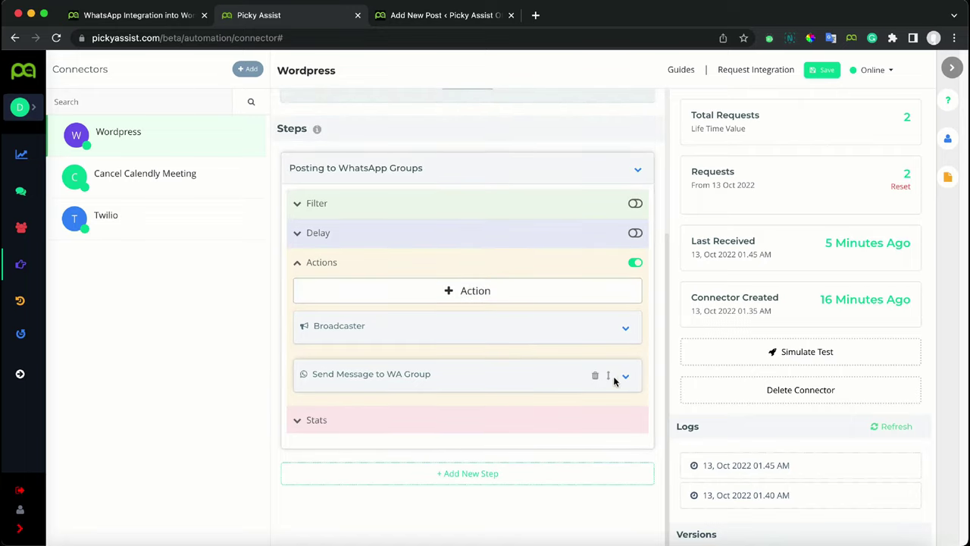
{"action": "left_click_drag", "start_coordinate": [607, 327], "coordinate": [611, 384]}
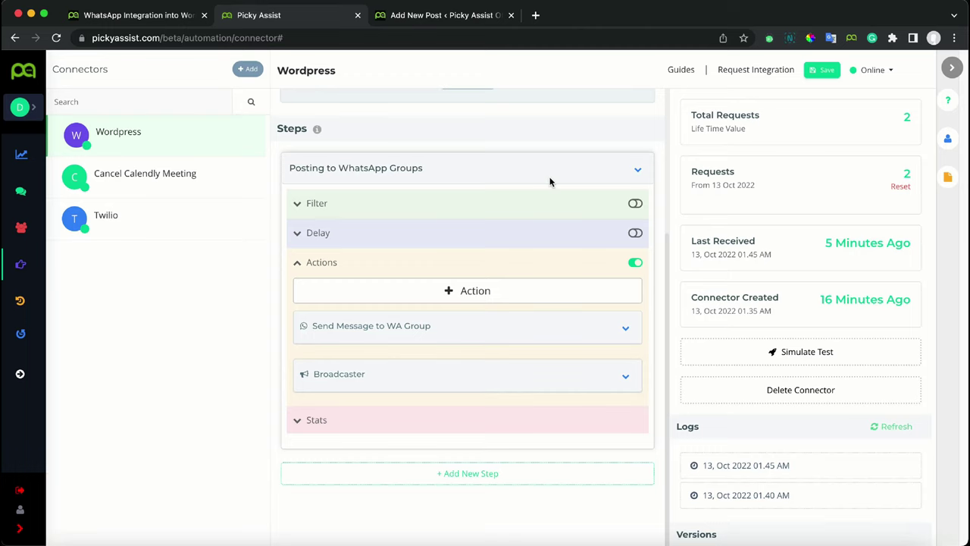
Duplicate the Posting to WhatsApp Groups step in the Wordpress connector
{"action": "left_click", "coordinate": [605, 171]}
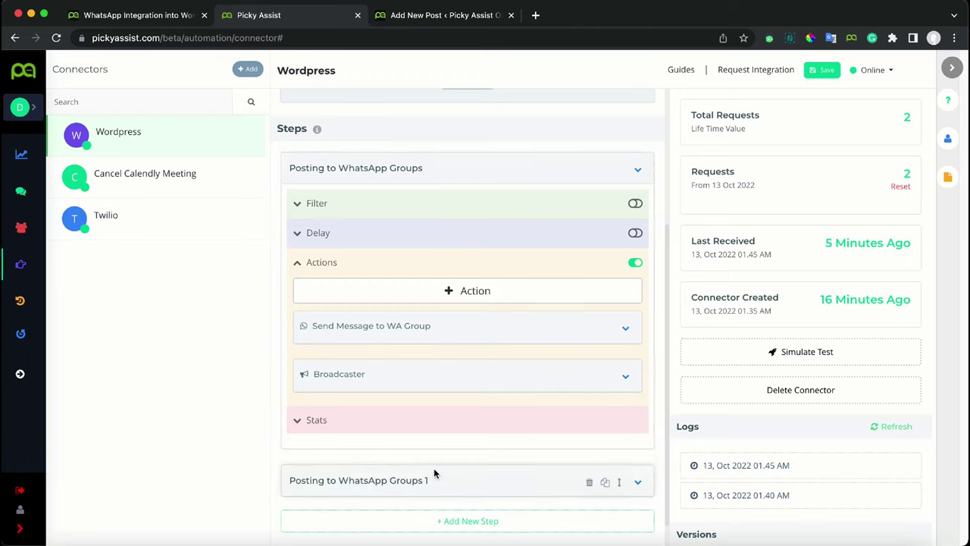
{"action": "scroll", "coordinate": [439, 485], "scroll_direction": "down", "scroll_amount": 1}
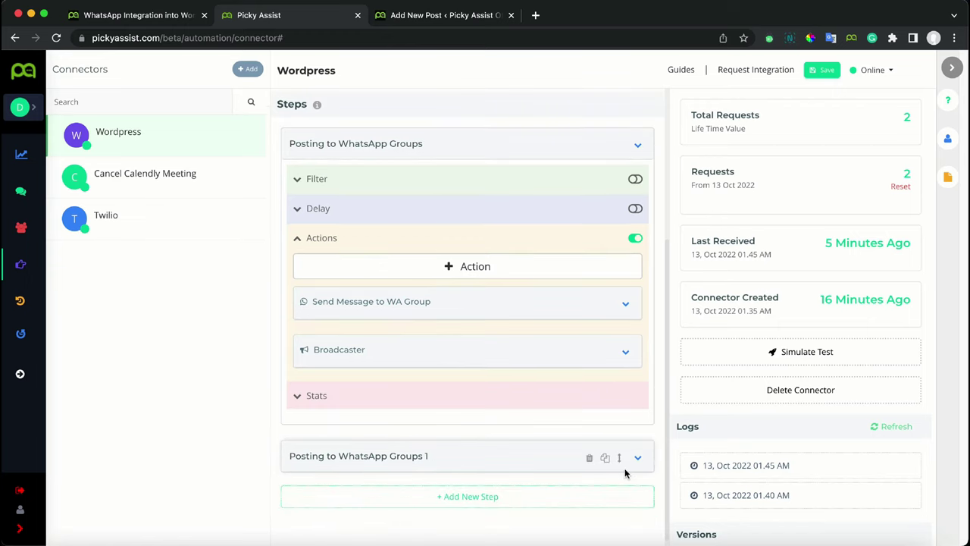